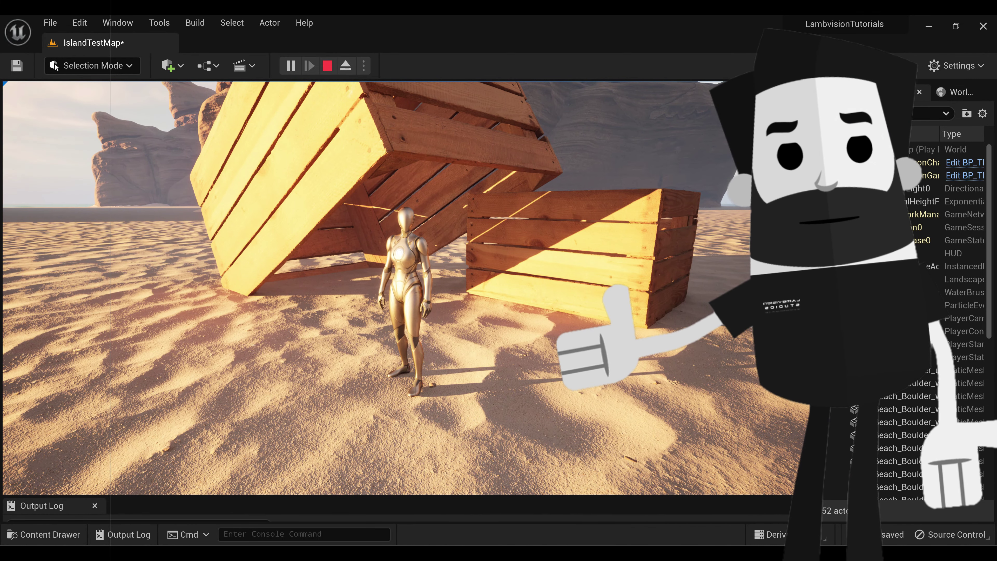
- Run and jump the character around the wooden crates on the beach in the running play session
key(w)
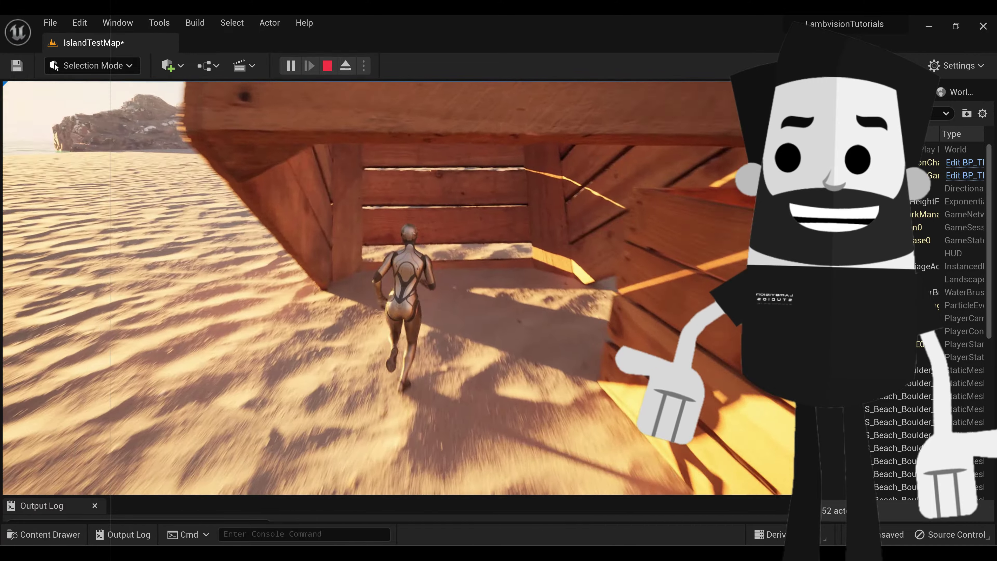
key(space)
key(s)
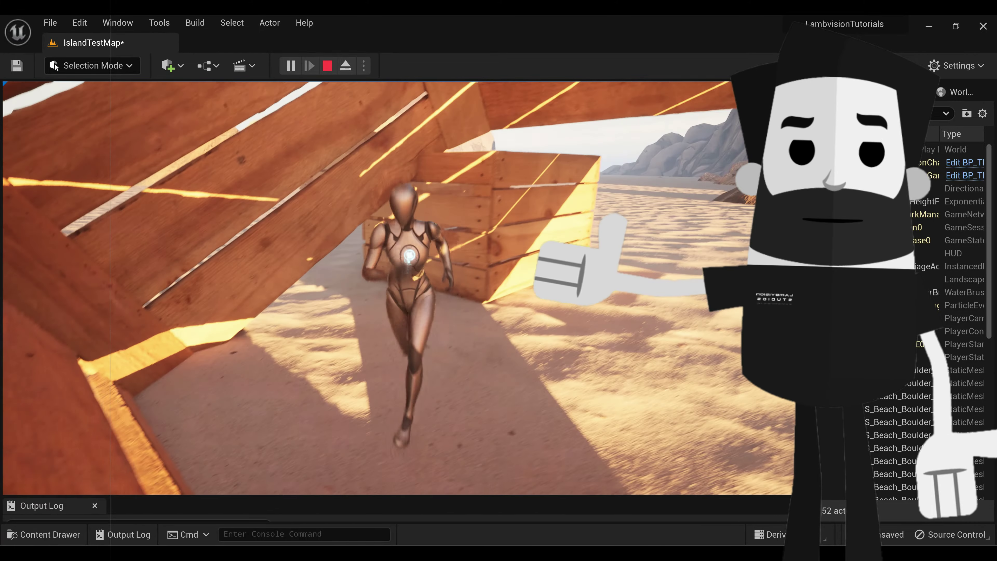
key(w)
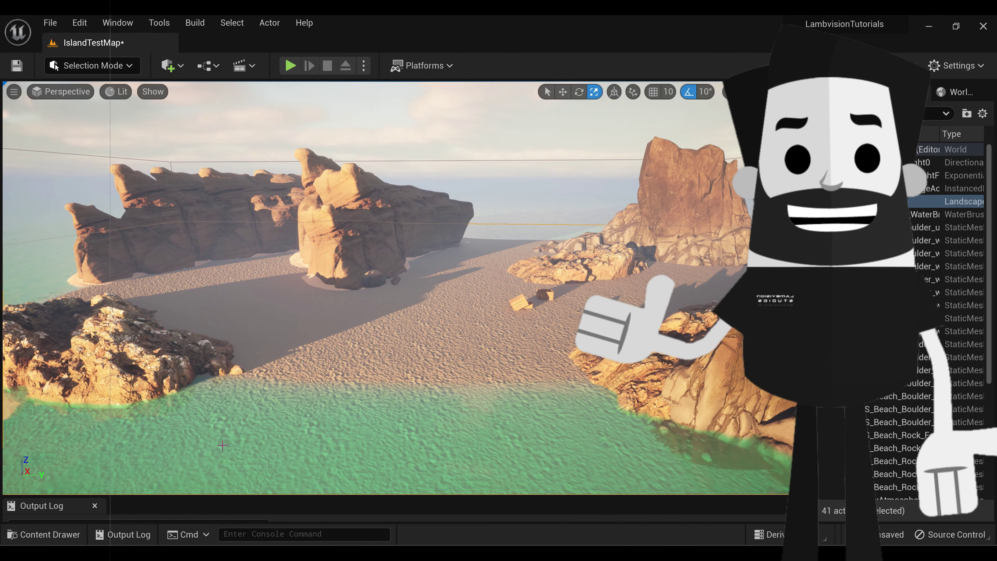
- Show the level assets stored in the project's ThirdPerson Maps folder
click(43, 534)
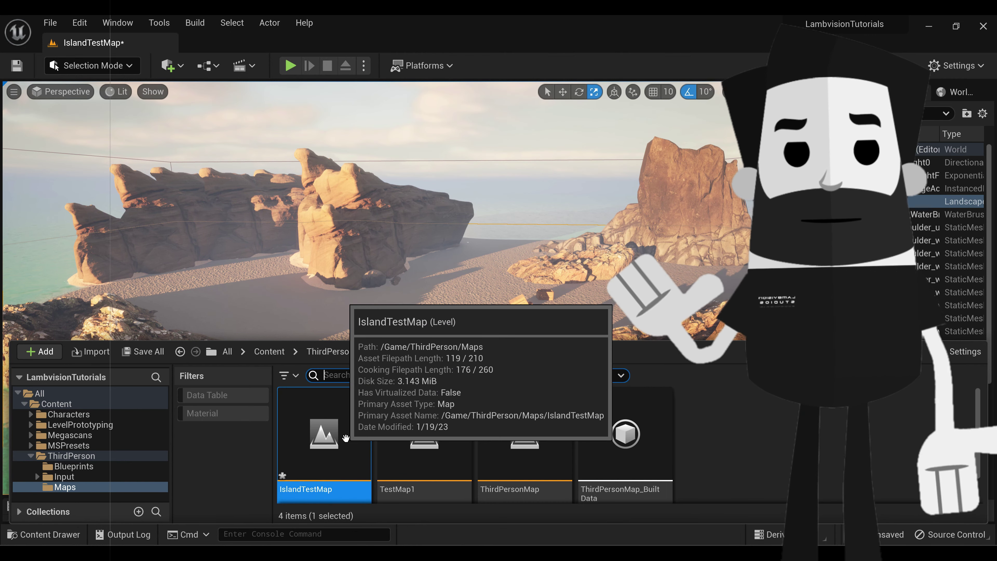
click(111, 457)
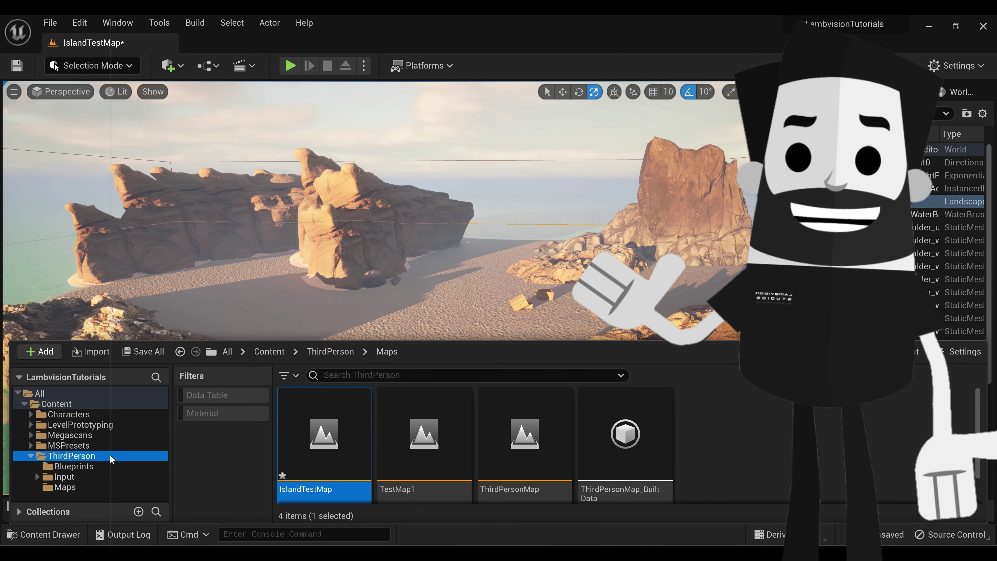
click(98, 490)
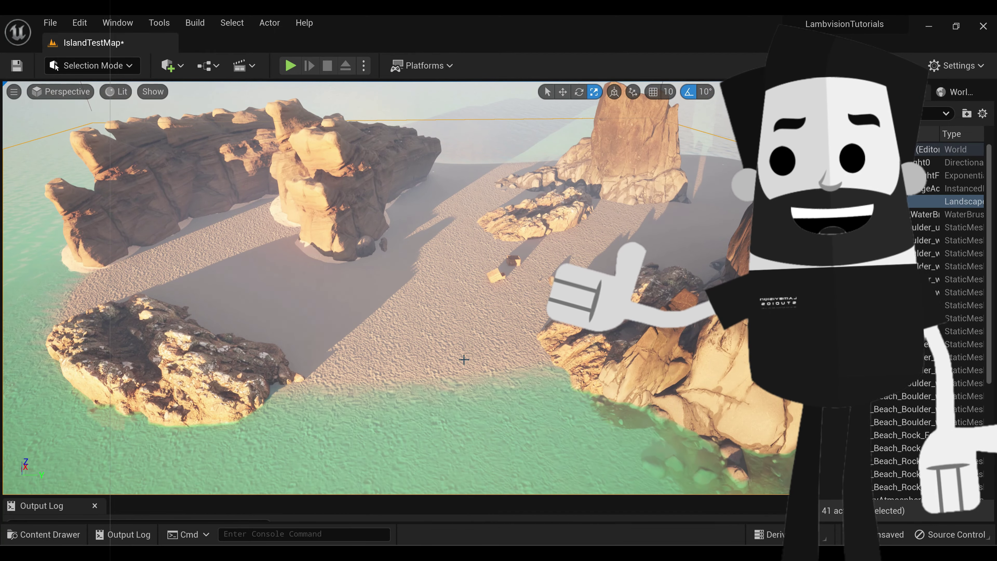
right_drag(464, 359, 464, 334)
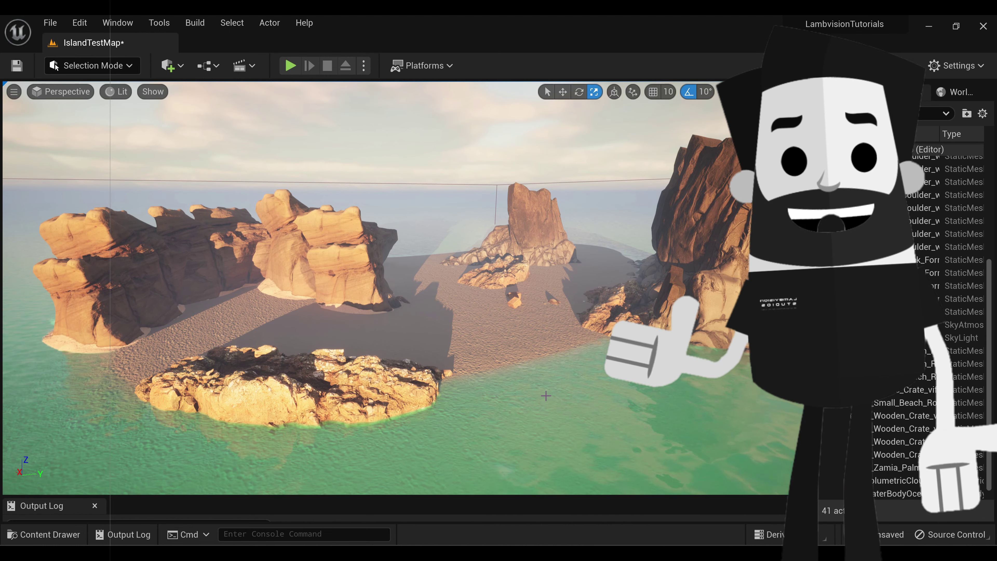
right_drag(395, 288, 396, 323)
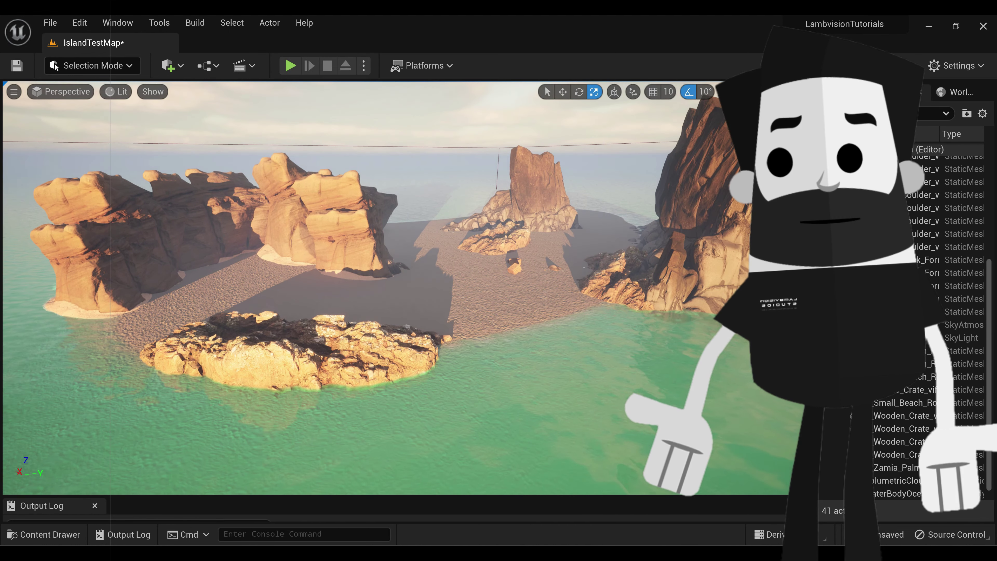
right_drag(550, 391, 522, 338)
- Switch to the Epic Games Launcher and search the Unreal Engine Marketplace for "trees"
key(alt+Tab)
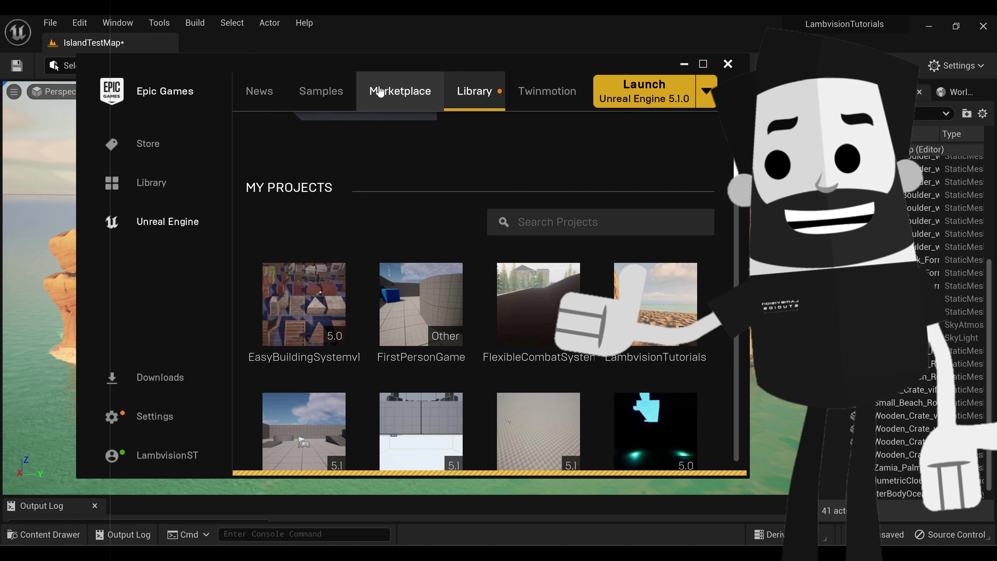
click(417, 91)
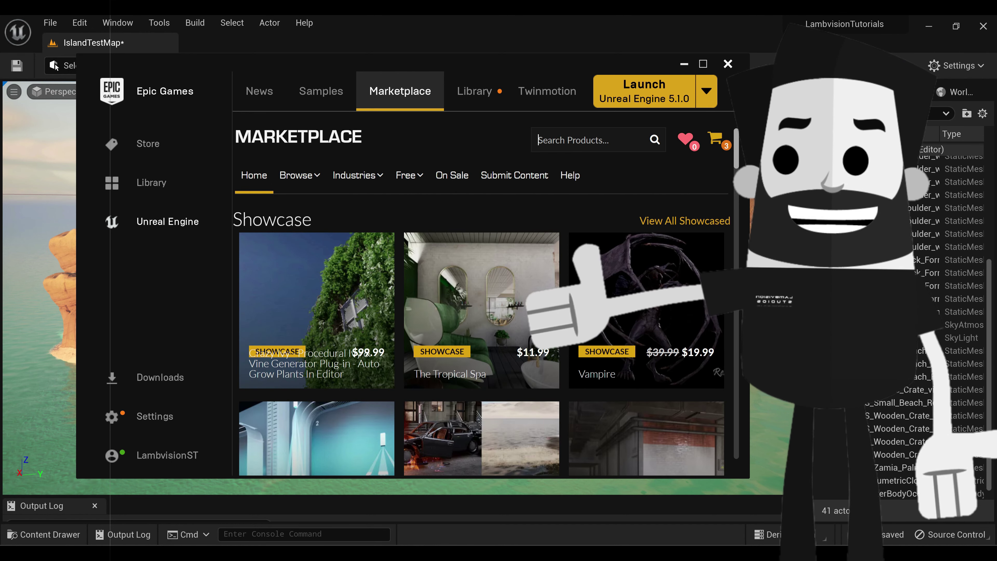
click(539, 139)
text(trees)
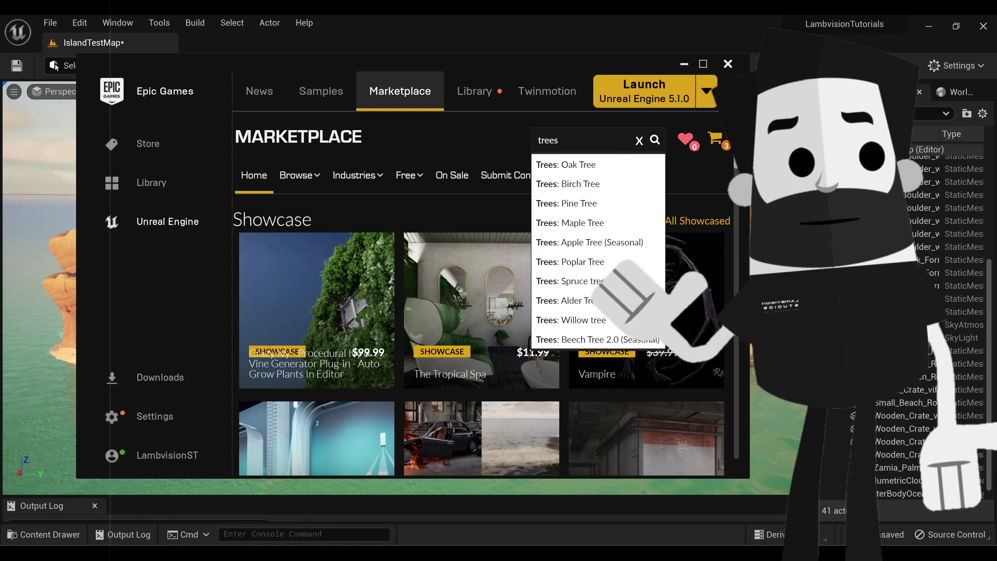
key(Return)
- Filter the tree search results to a maximum price of Free
scroll(572, 223, down, 5)
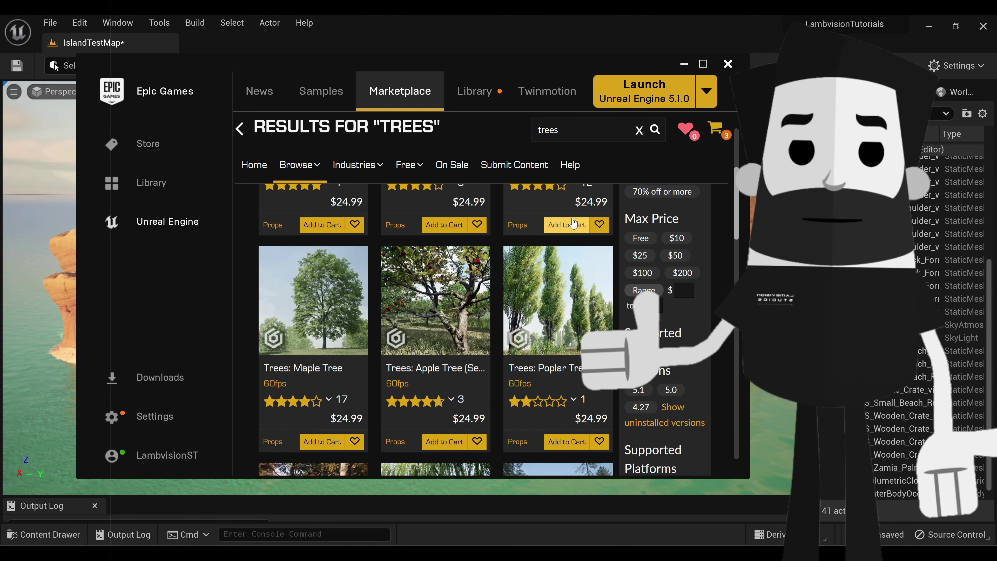
scroll(573, 246, up, 2)
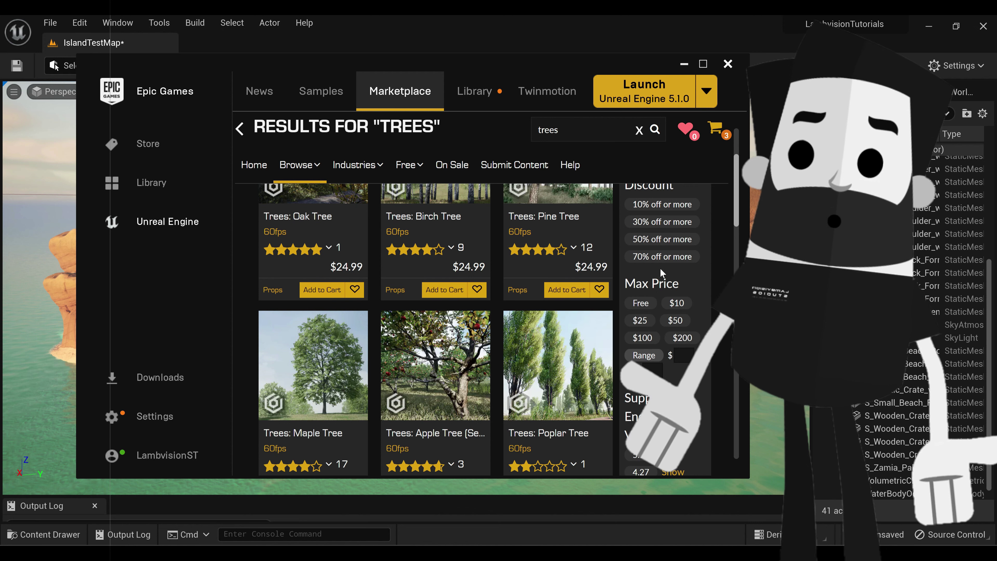
click(640, 303)
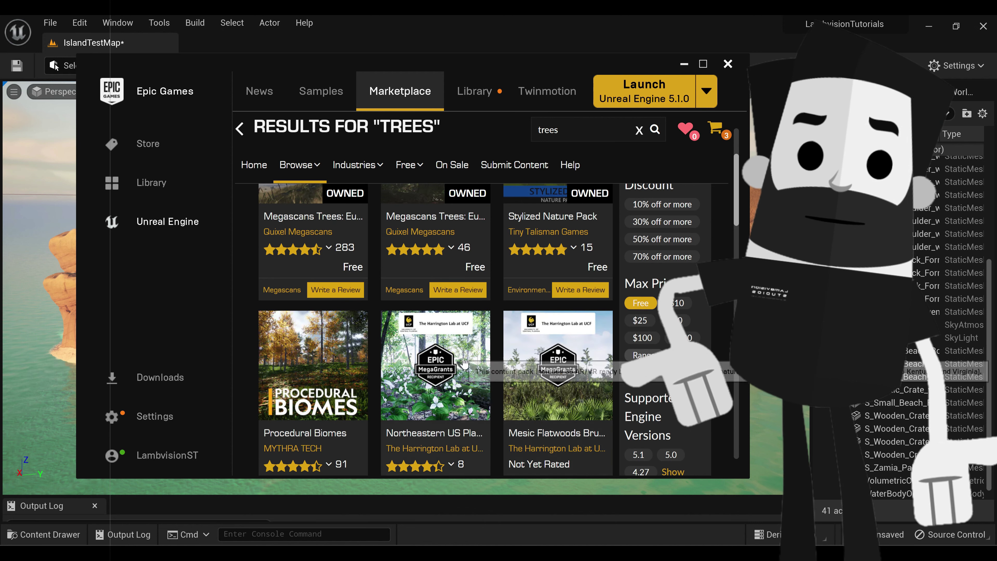
scroll(447, 365, up, 4)
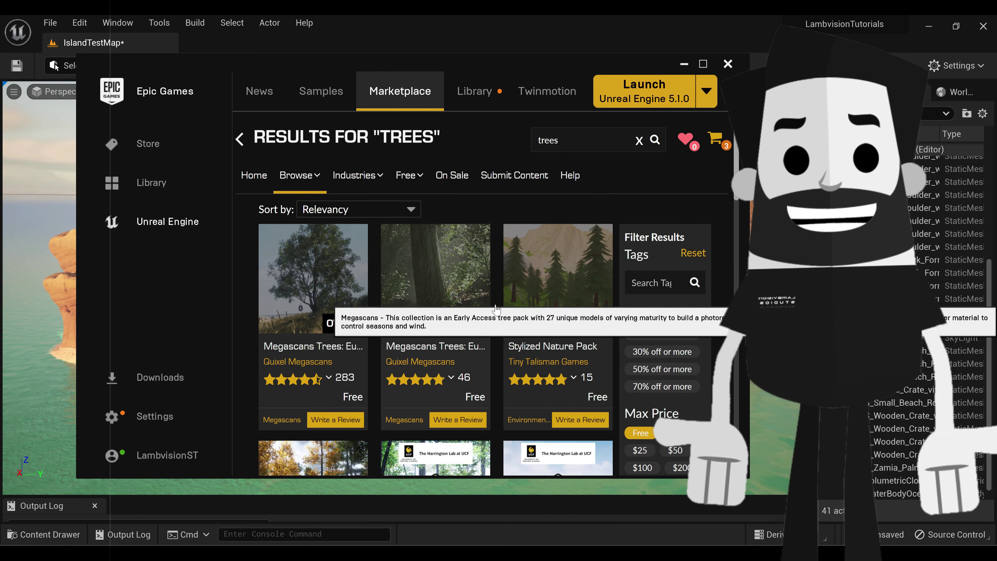
- Browse the free tree packs and open the product page for Megascans Trees: European Black Alder (early access)
mouse_move(575, 387)
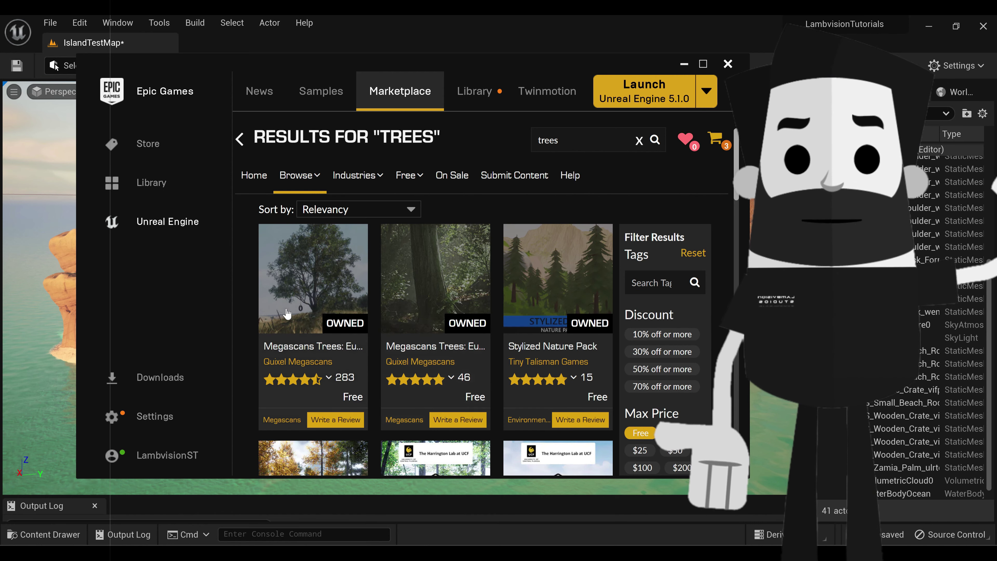
scroll(306, 275, down, 5)
scroll(300, 239, up, 3)
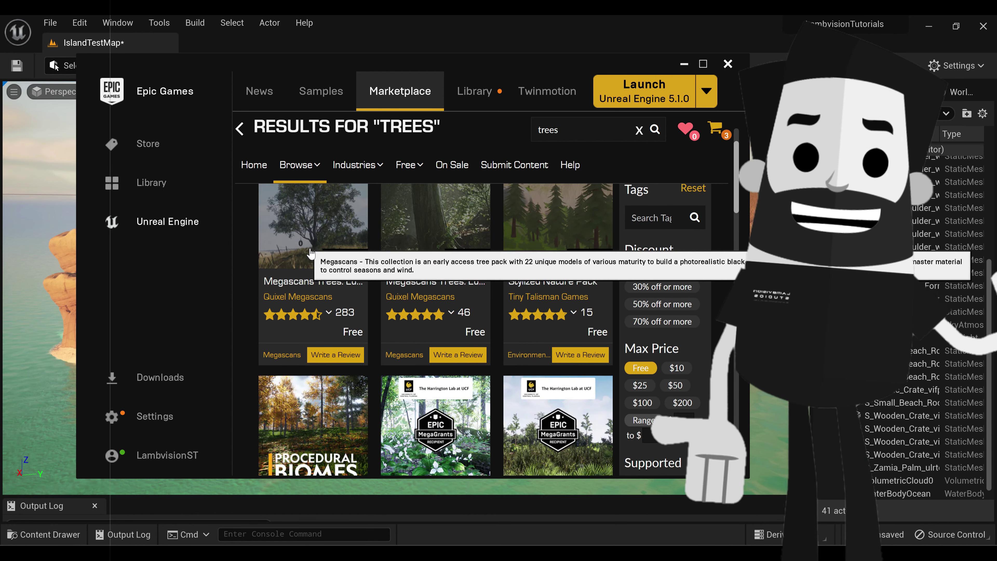
scroll(310, 255, up, 3)
click(336, 297)
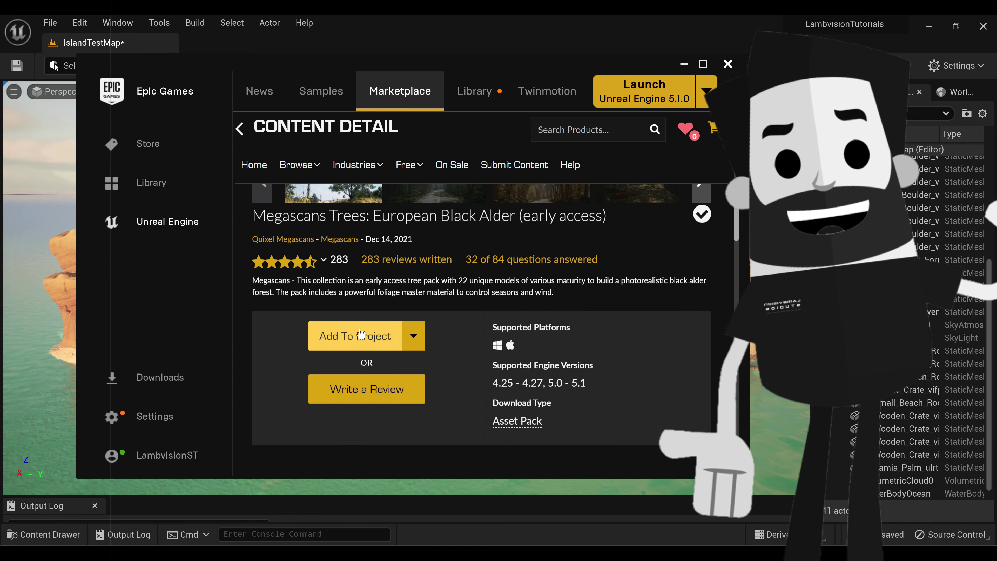
- Add the European Black Alder asset pack to the LambvisionTutorials project
click(361, 335)
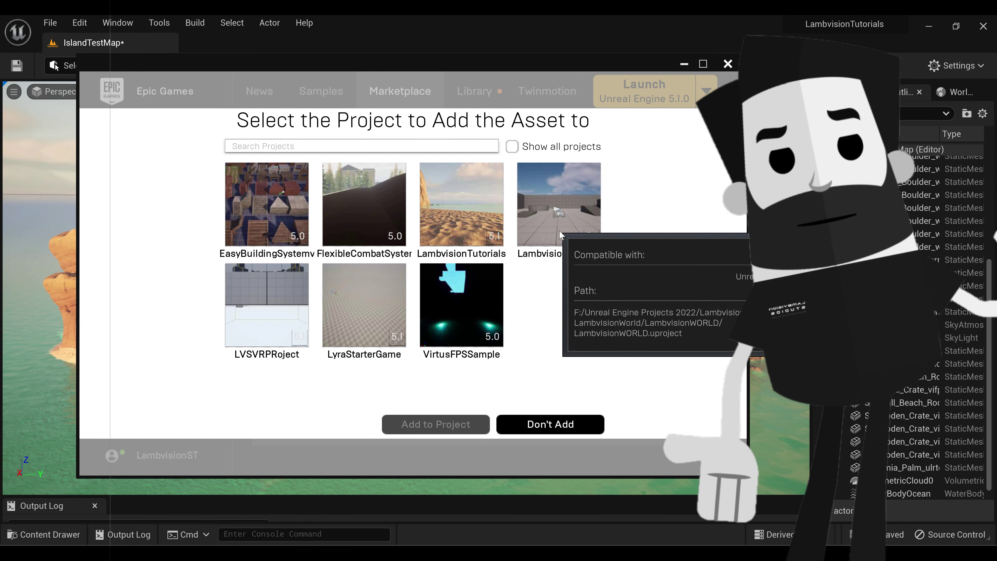
click(454, 219)
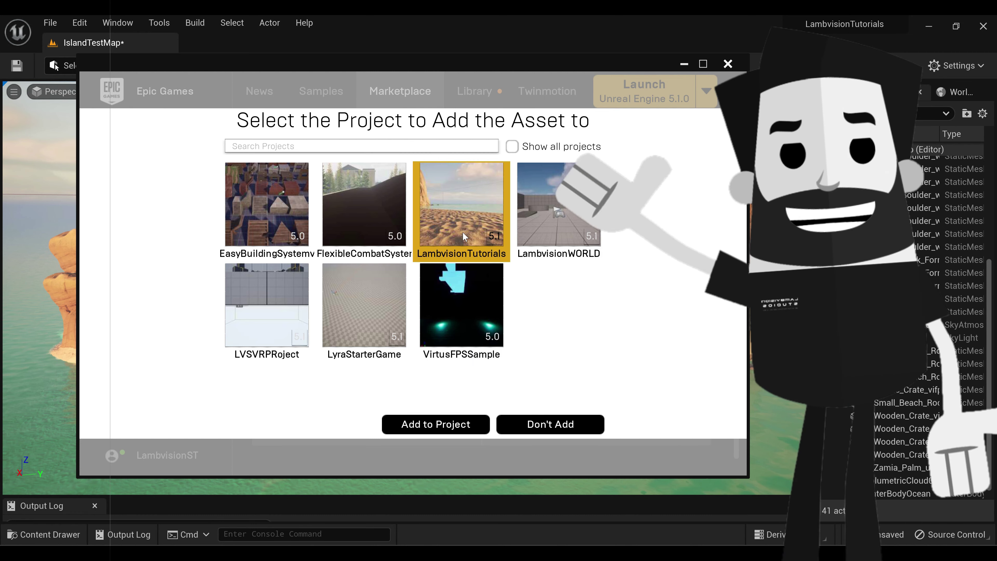
drag(525, 56, 550, 78)
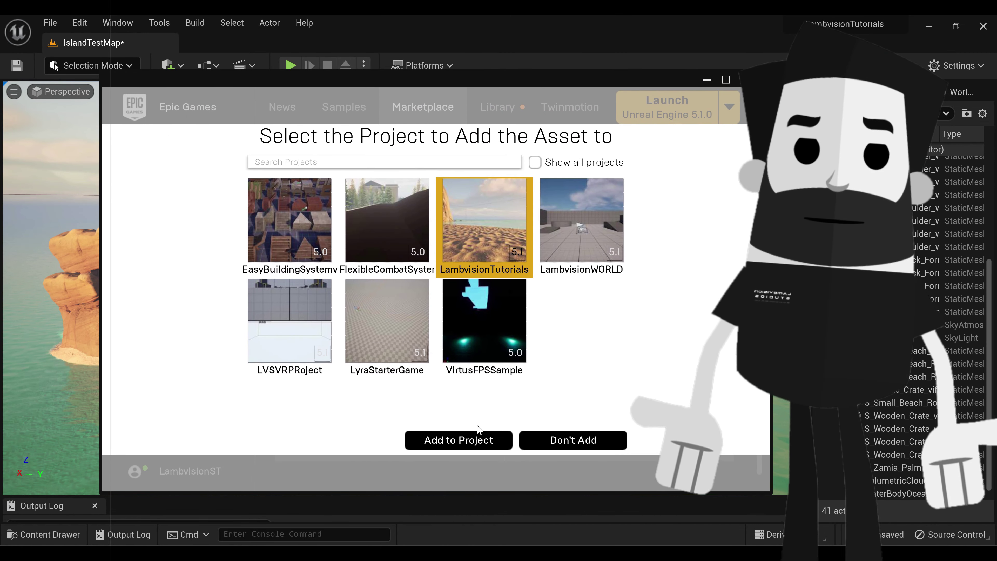
click(464, 445)
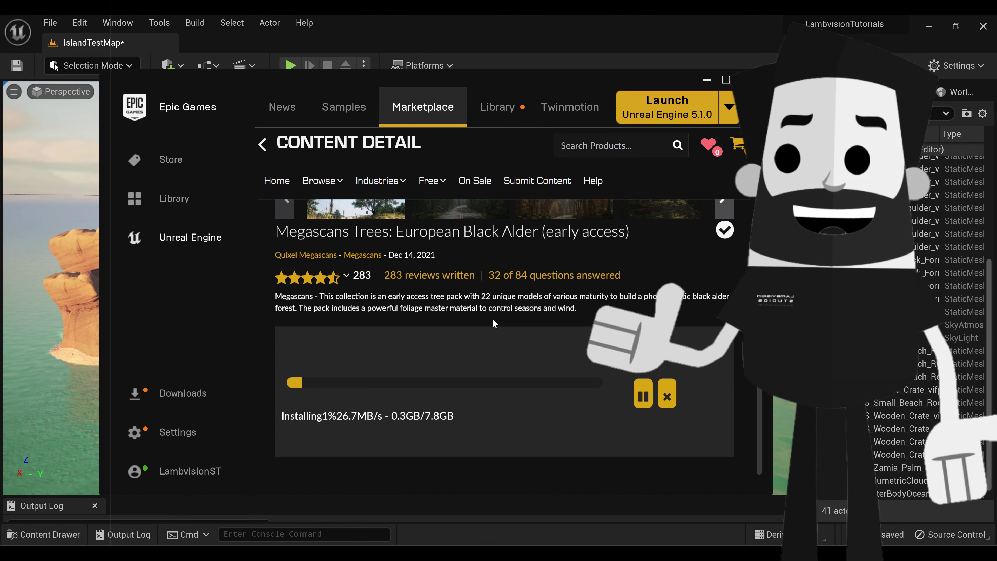
- Look through the launcher library's project list and the owned asset packs in the Vault
click(486, 112)
scroll(461, 224, down, 2)
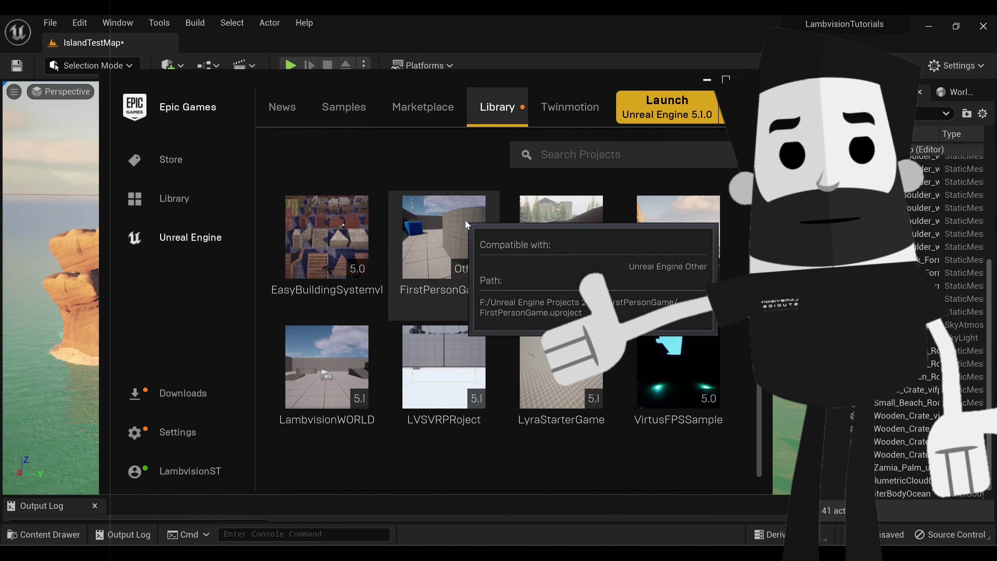
scroll(465, 220, down, 5)
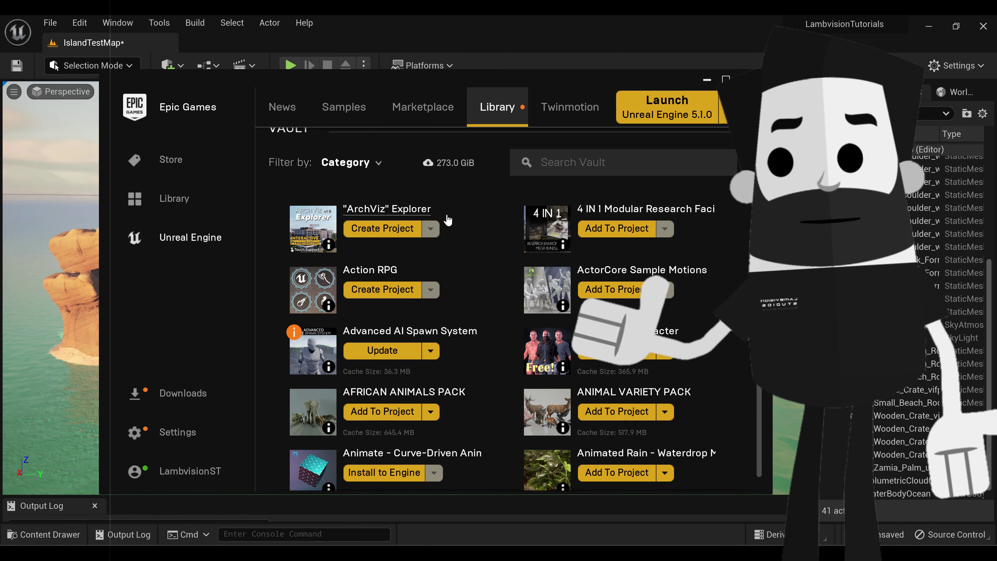
scroll(386, 257, down, 3)
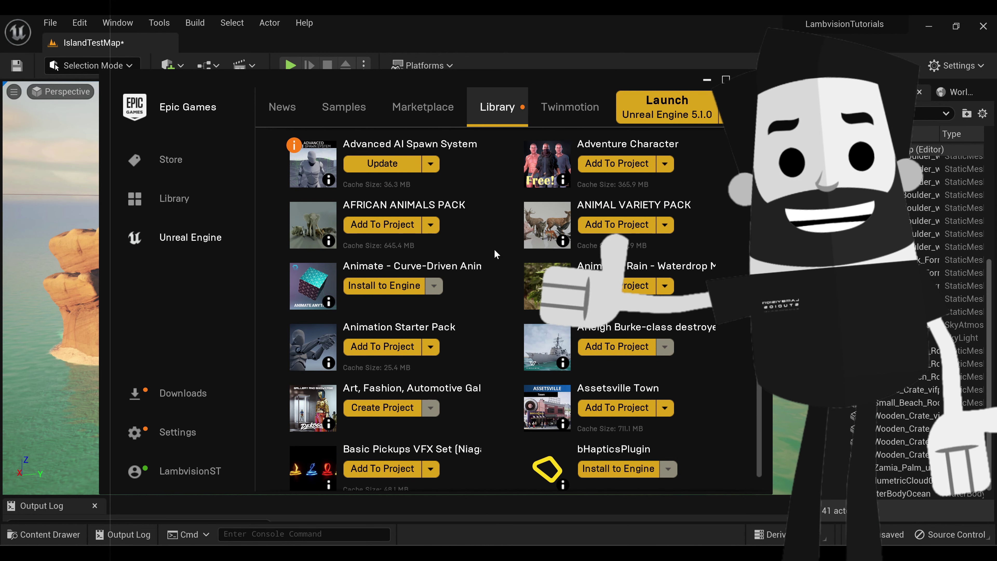
scroll(395, 231, down, 6)
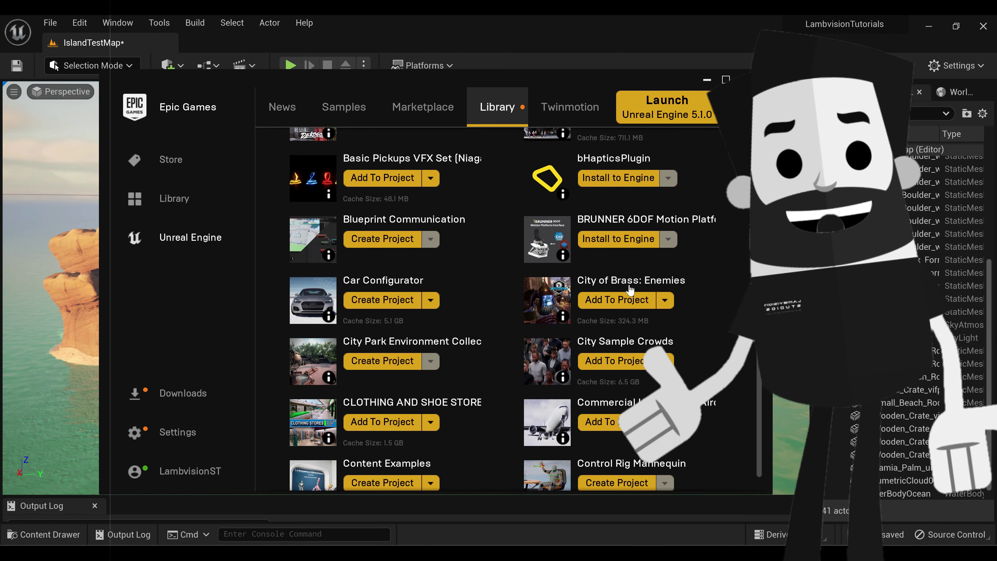
scroll(670, 278, down, 4)
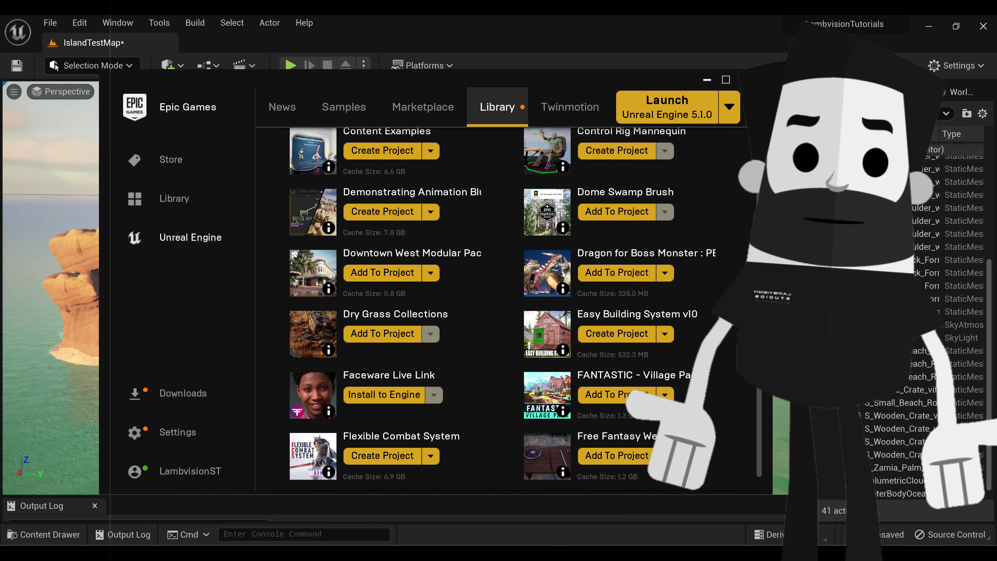
scroll(506, 306, up, 20)
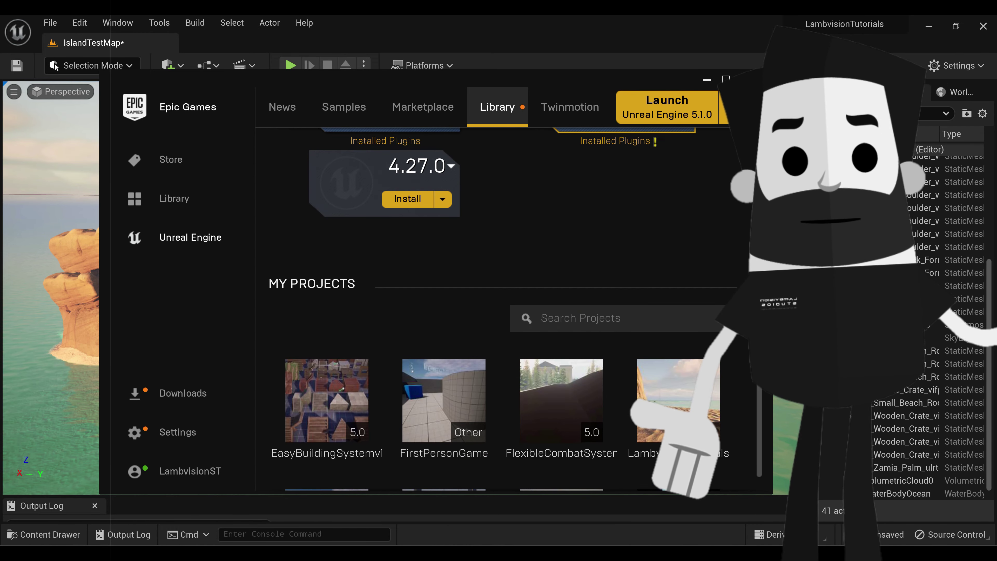
scroll(504, 146, down, 12)
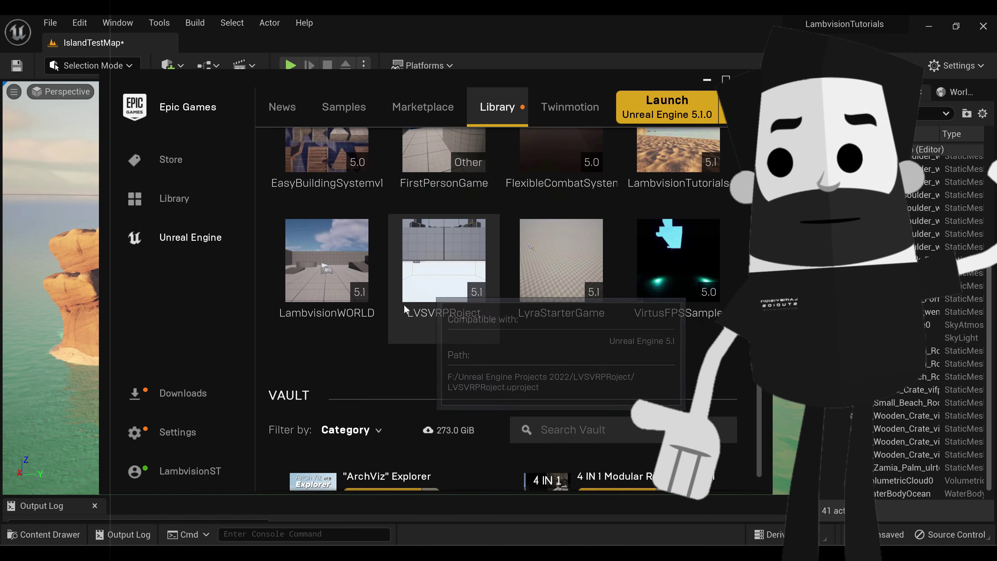
scroll(512, 291, down, 3)
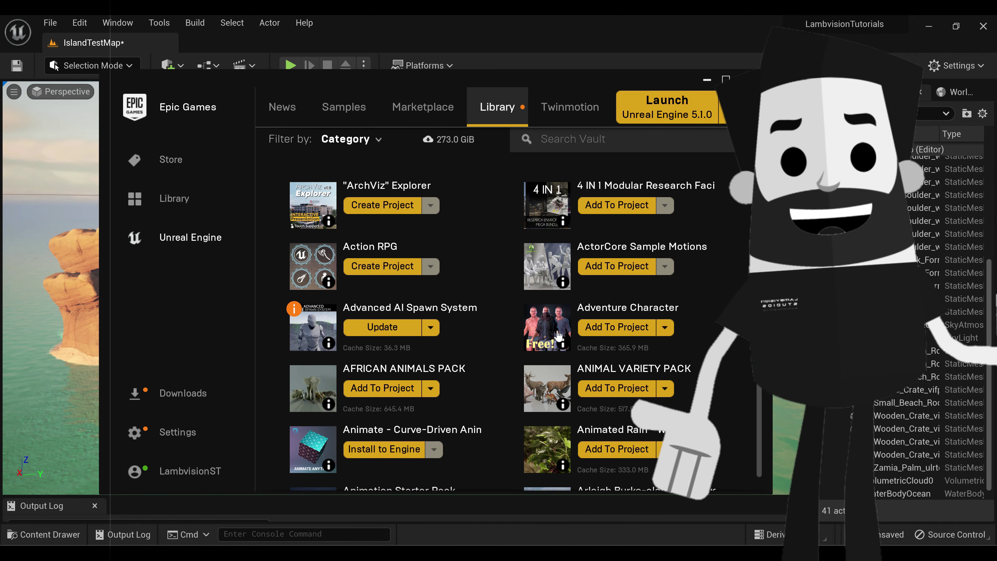
scroll(557, 335, down, 8)
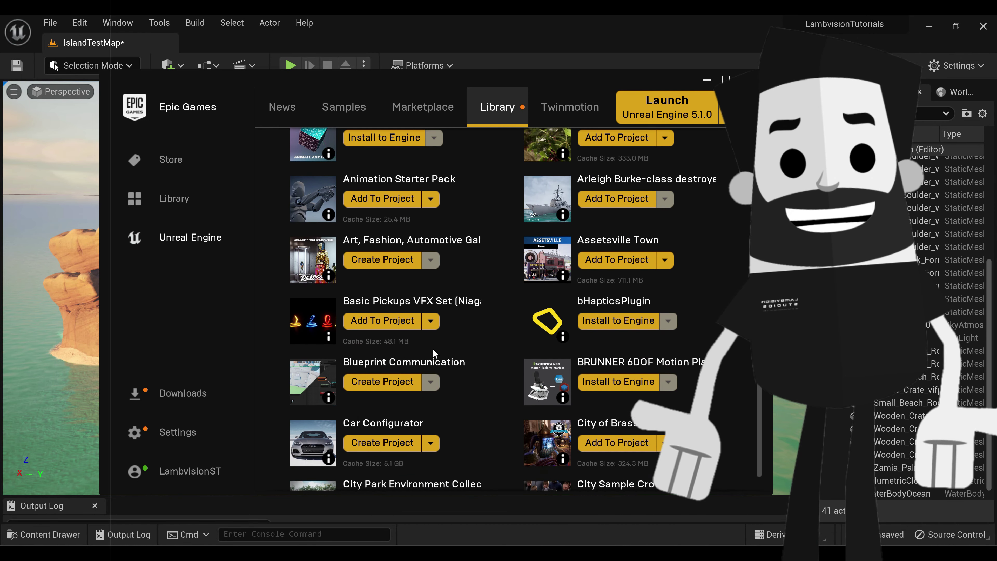
scroll(434, 352, down, 13)
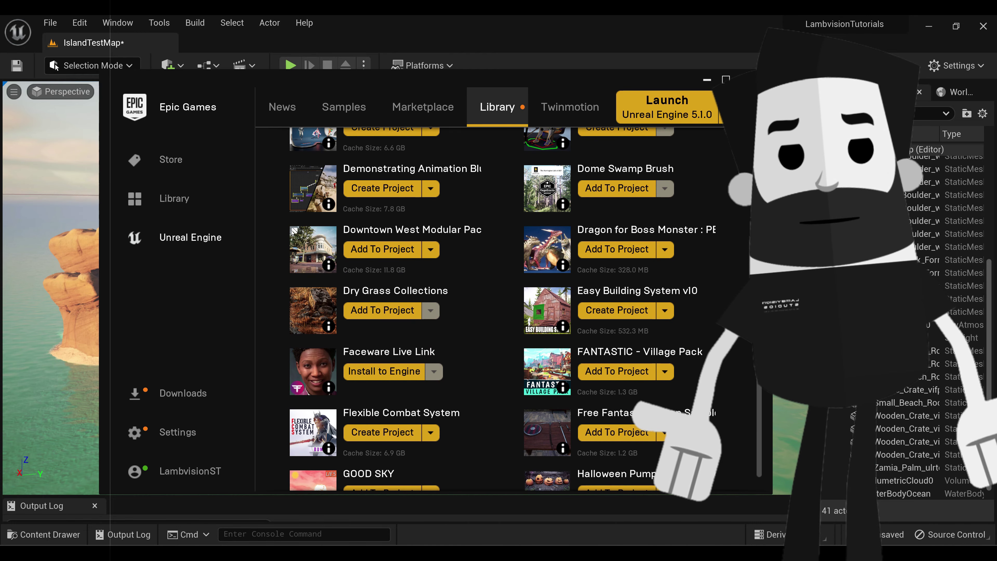
scroll(502, 308, down, 12)
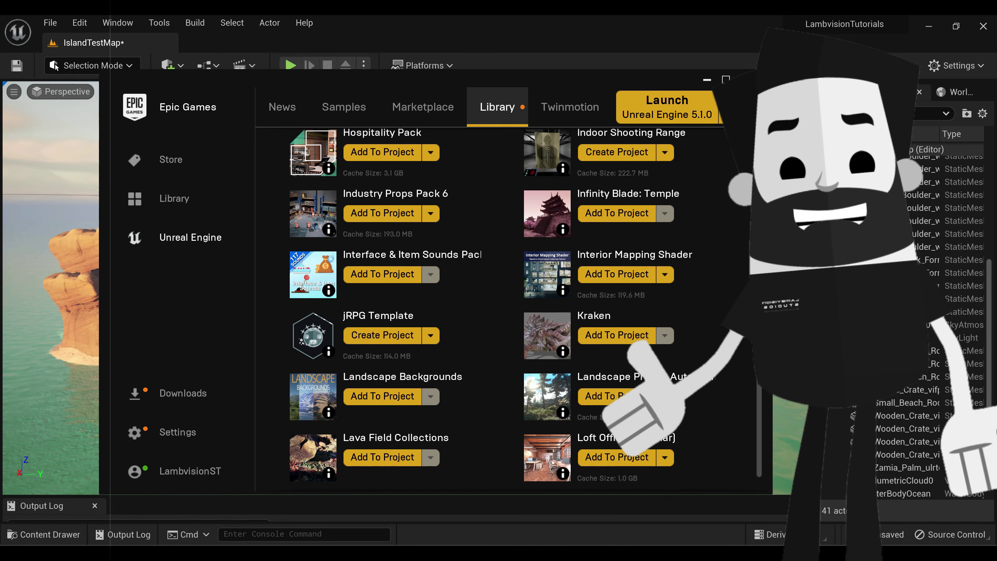
scroll(506, 309, up, 20)
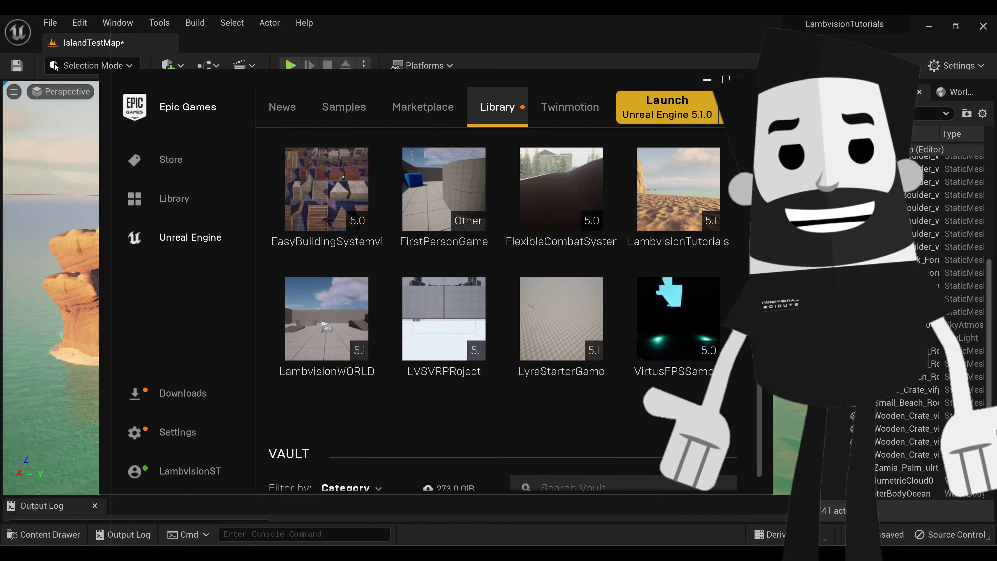
scroll(506, 308, down, 10)
scroll(506, 308, down, 4)
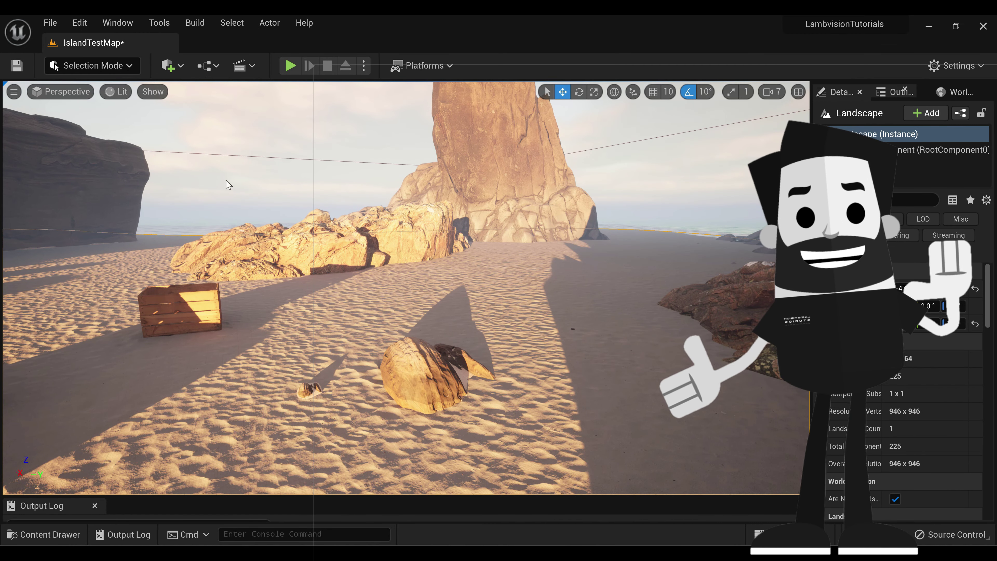
- Switch to Foliage mode and add FT_BlackAlder_Field_01 to the foliage palette
click(118, 66)
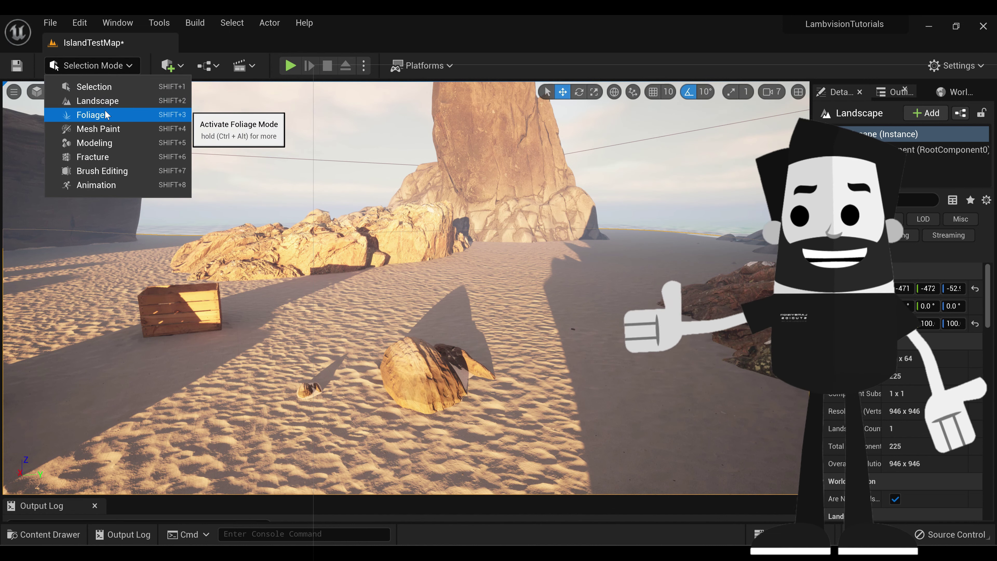
click(151, 115)
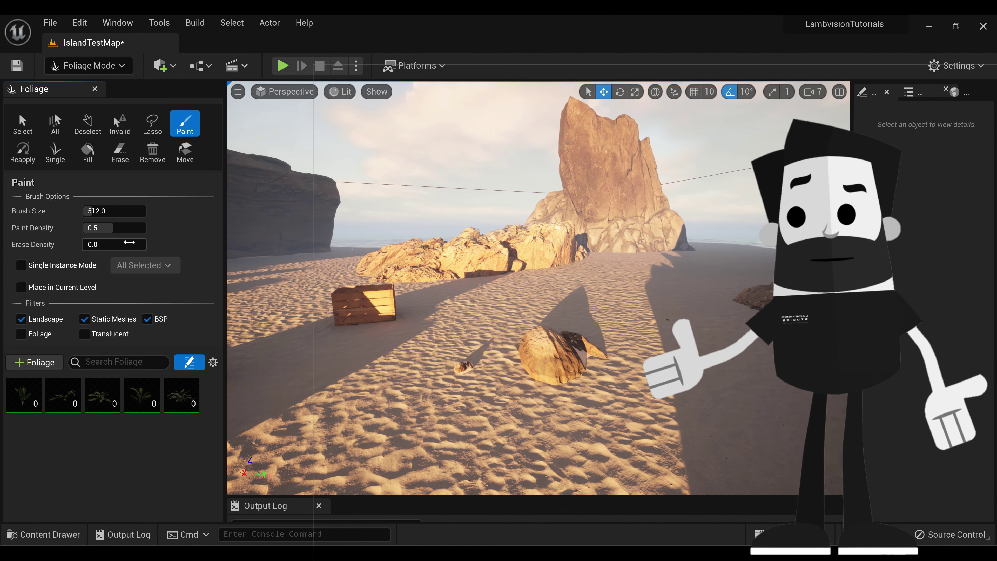
click(39, 365)
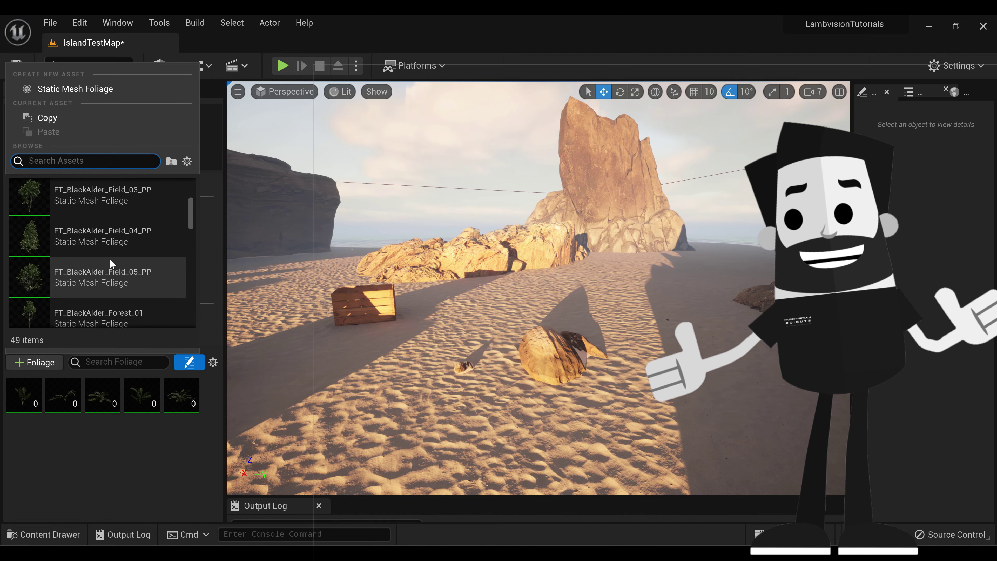
scroll(102, 210, up, 3)
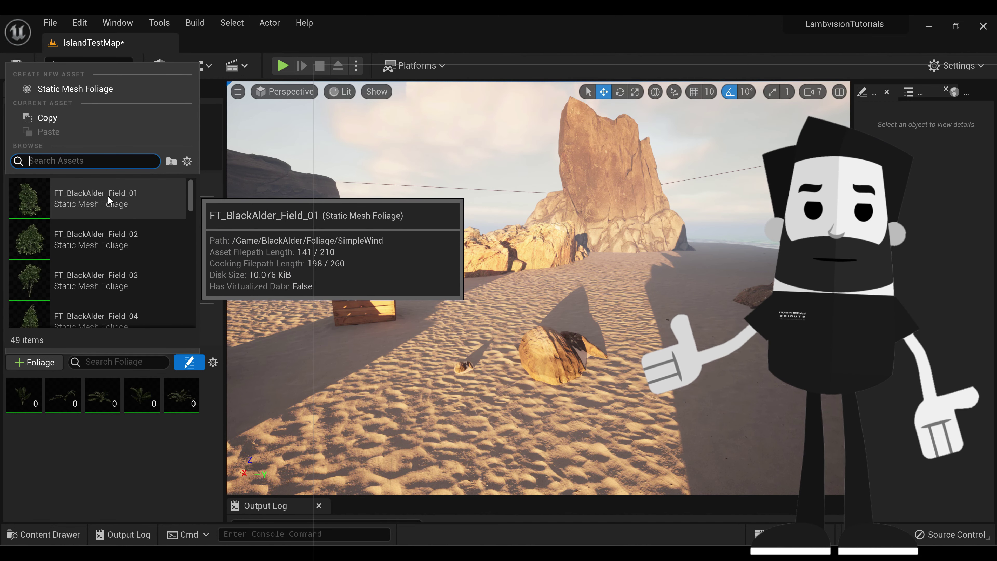
click(110, 195)
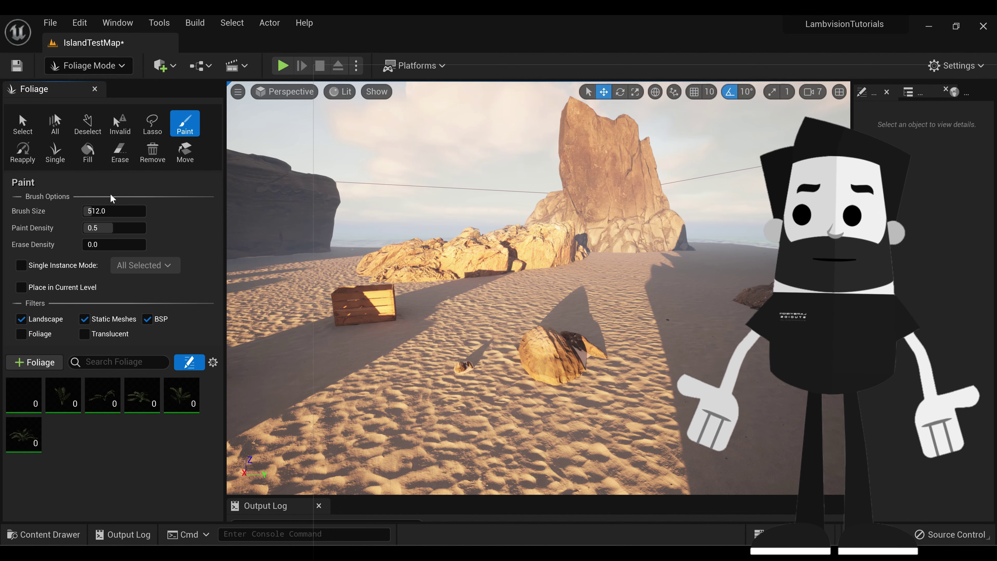
- Remove the five Zamia Palm foliage types from the palette
mouse_move(31, 401)
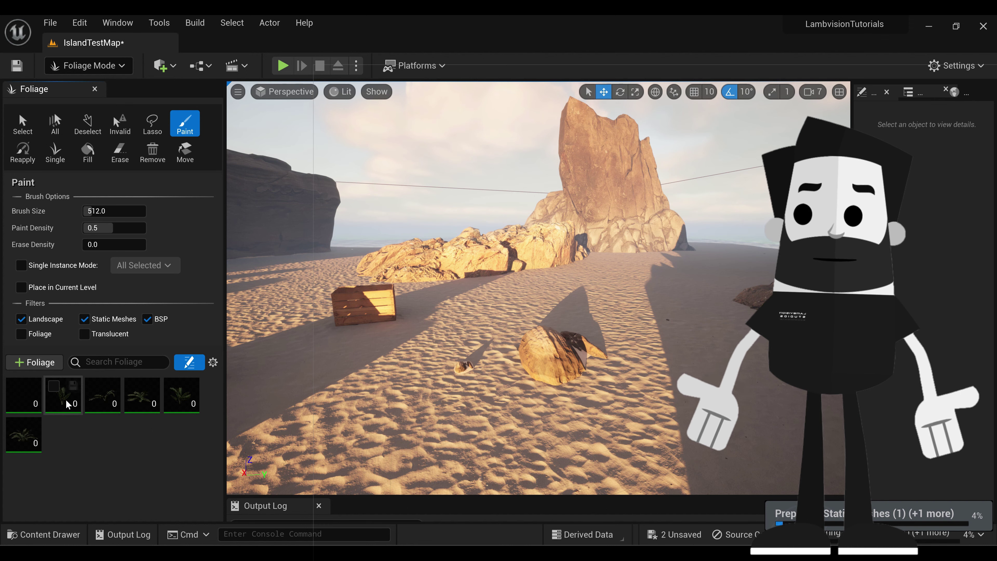
mouse_move(62, 405)
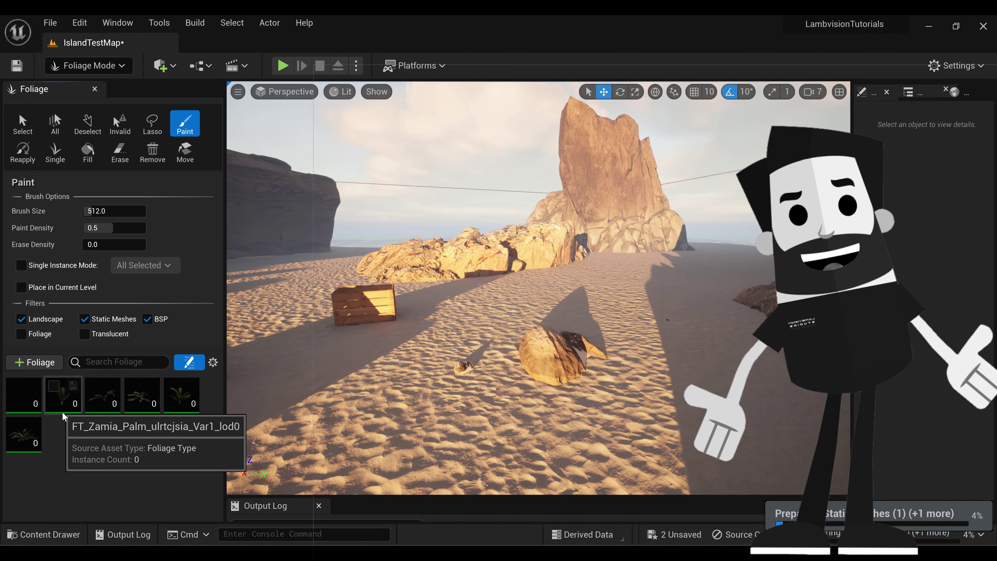
click(59, 392)
ctrl+click(103, 397)
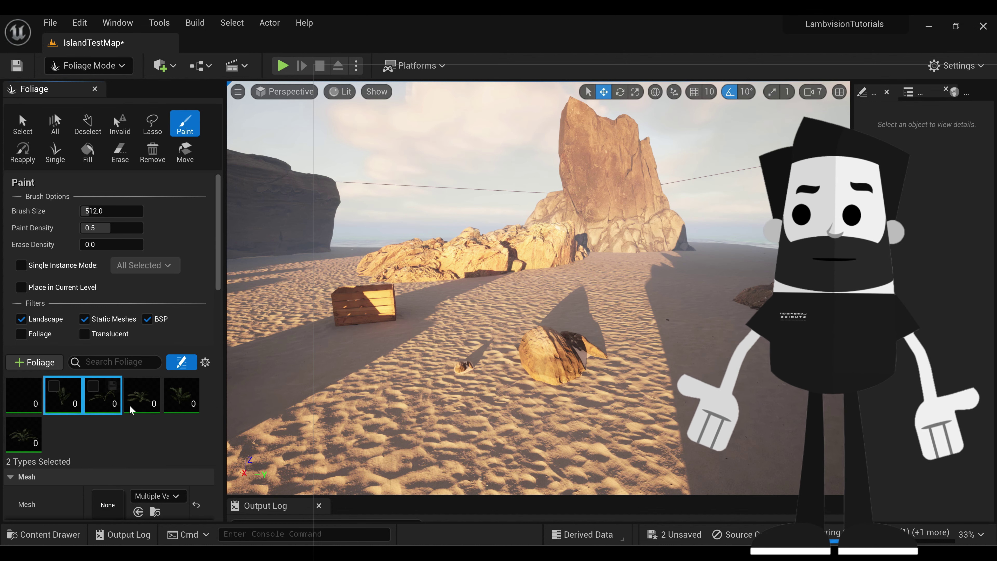
ctrl+click(155, 407)
ctrl+click(173, 408)
ctrl+click(23, 442)
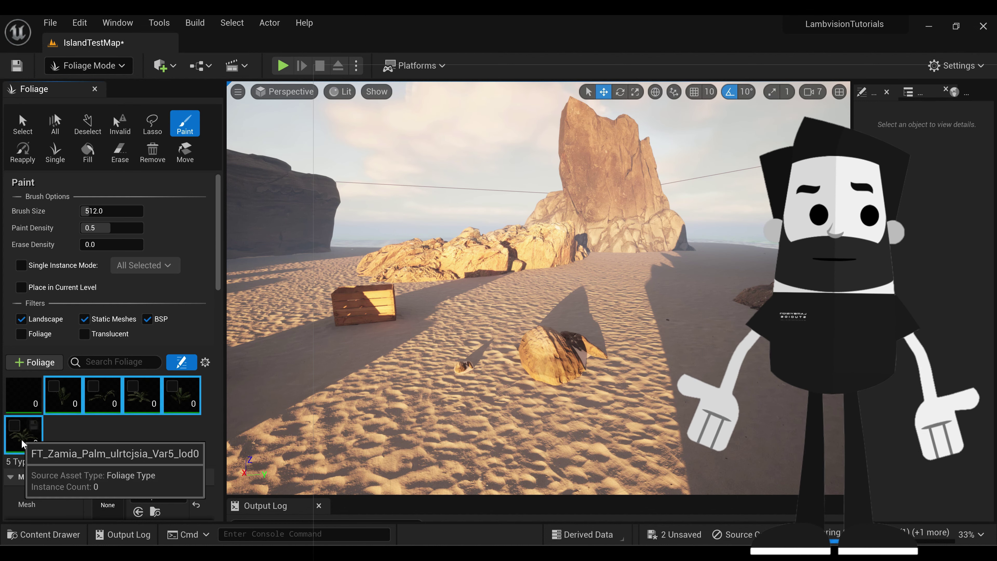
key(Delete)
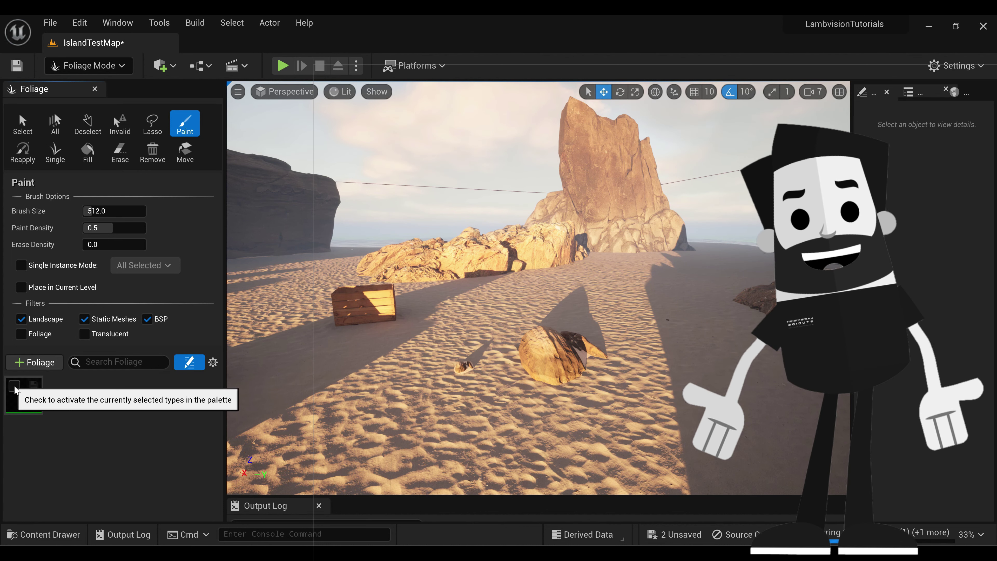
- Activate the black alder foliage type and paint a patch on the sand with a brush size of about 1588
click(15, 387)
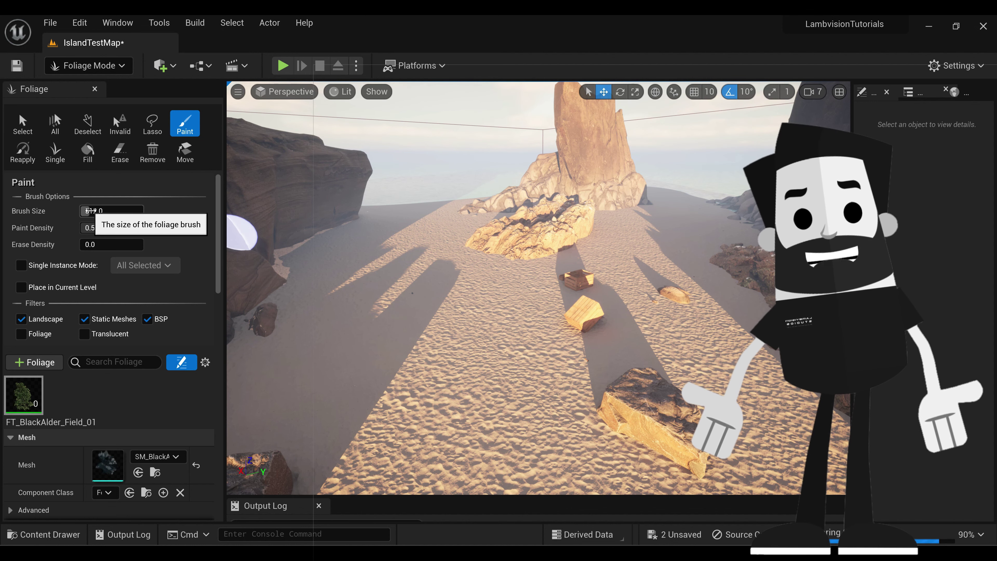
drag(91, 210, 114, 210)
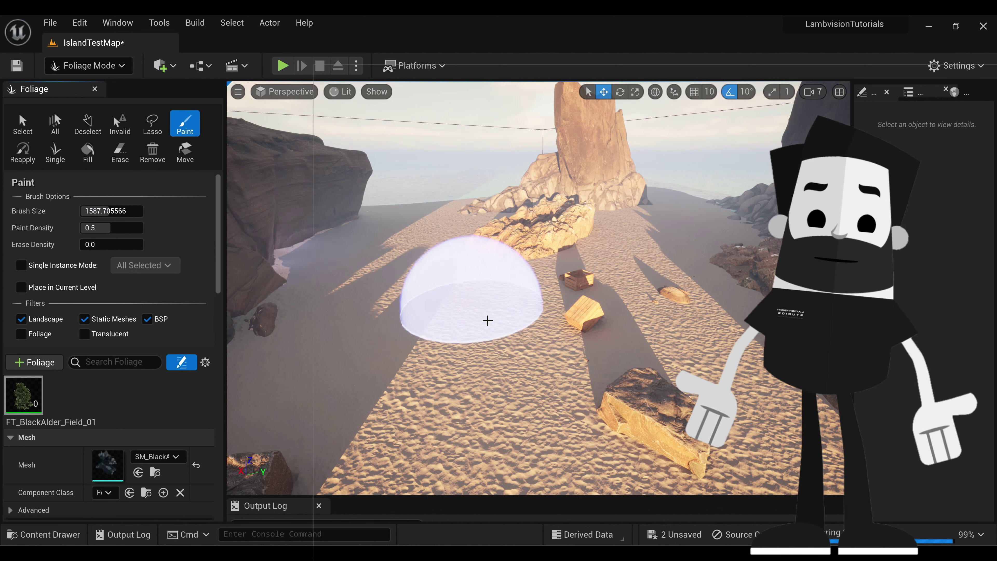
click(460, 373)
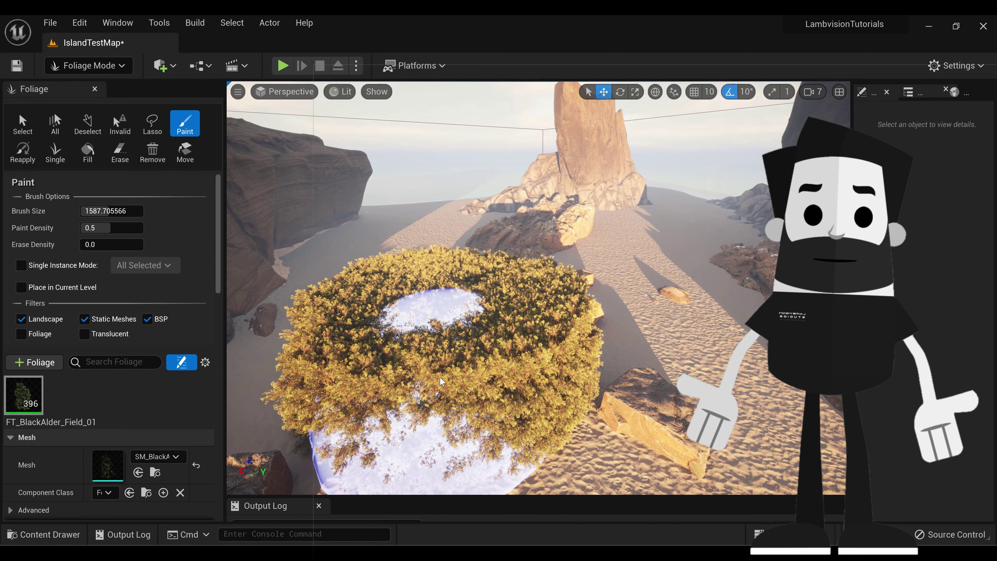
- Undo the painted foliage patch and set the paint density to 0.1
key(ctrl+z)
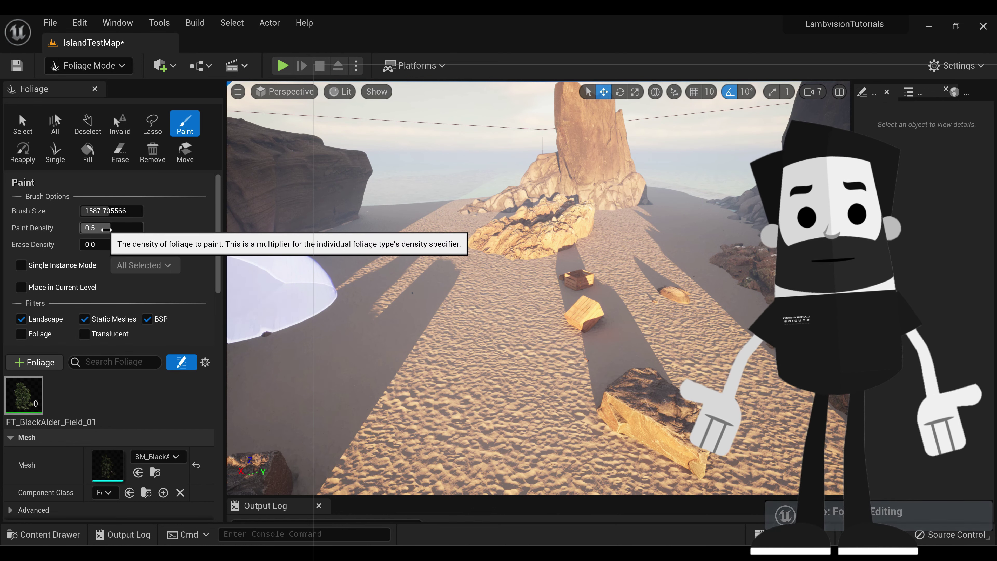
drag(109, 231, 90, 232)
click(103, 229)
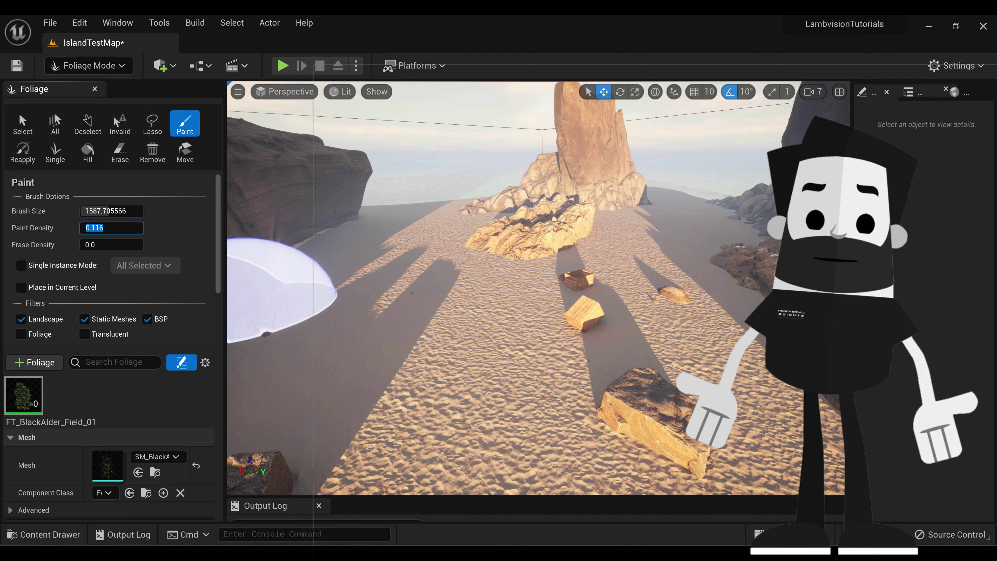
text(.1)
key(Return)
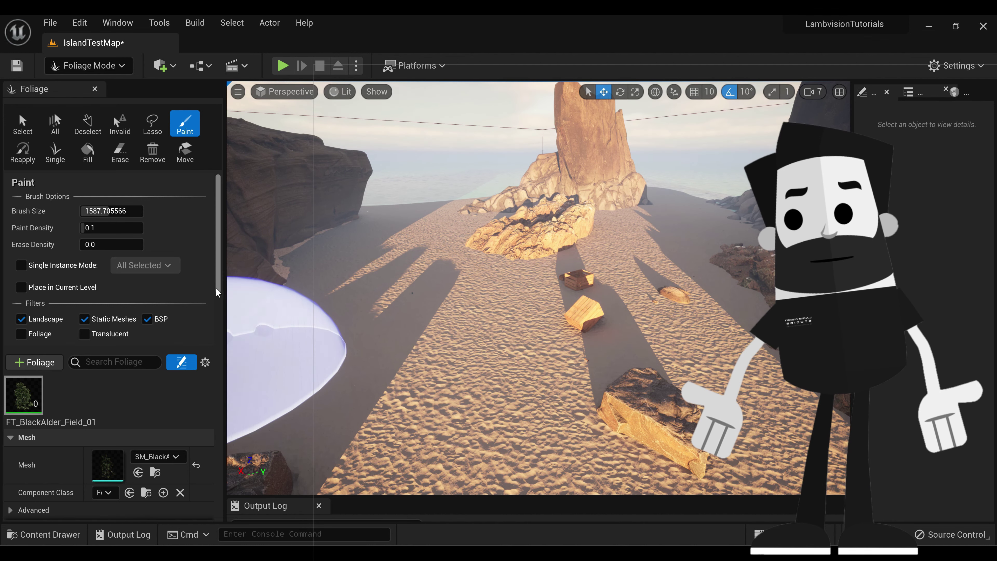
- Set the black alder's painting Density / 1Kuu to 1
drag(219, 291, 220, 332)
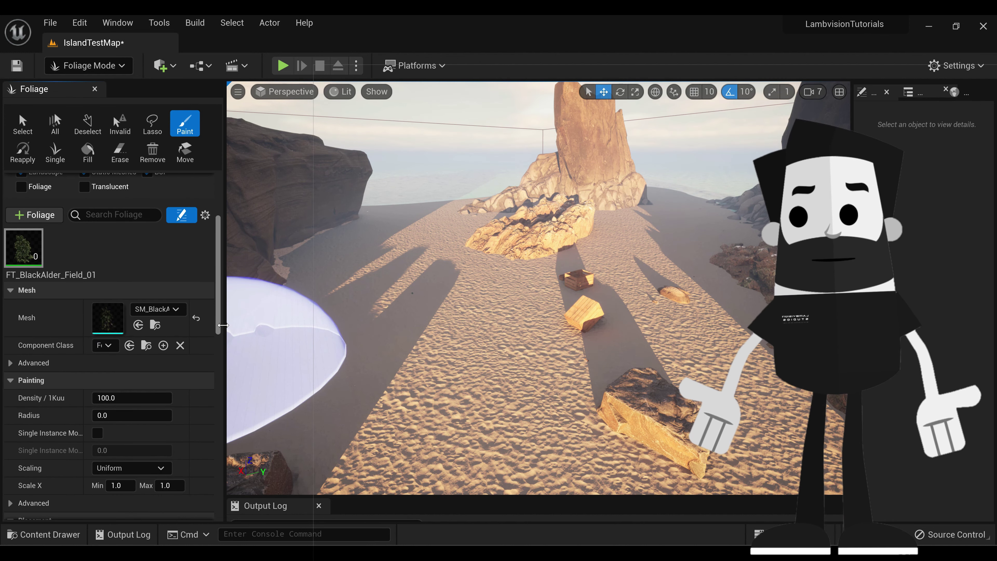
click(27, 251)
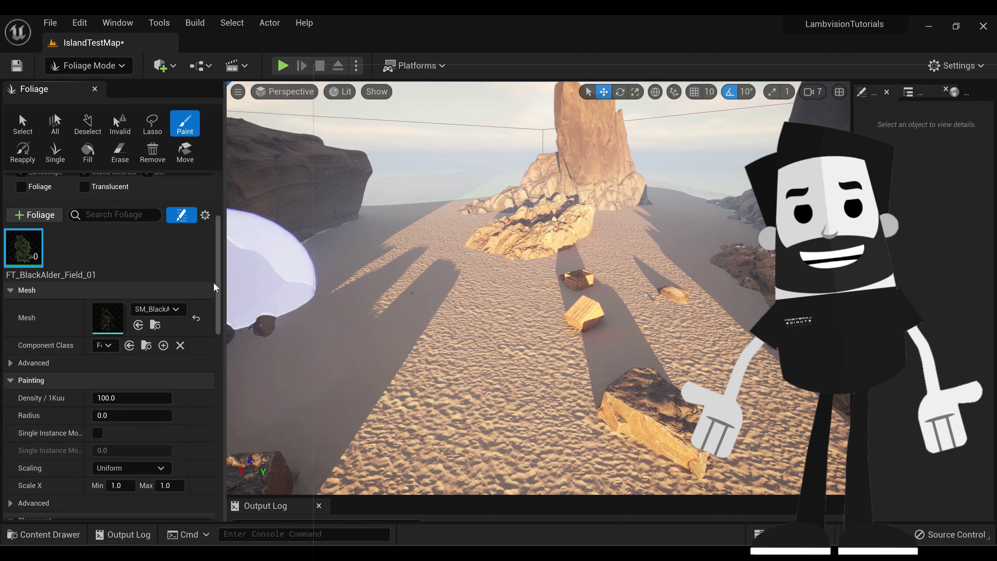
drag(217, 285, 223, 299)
scroll(222, 300, down, 4)
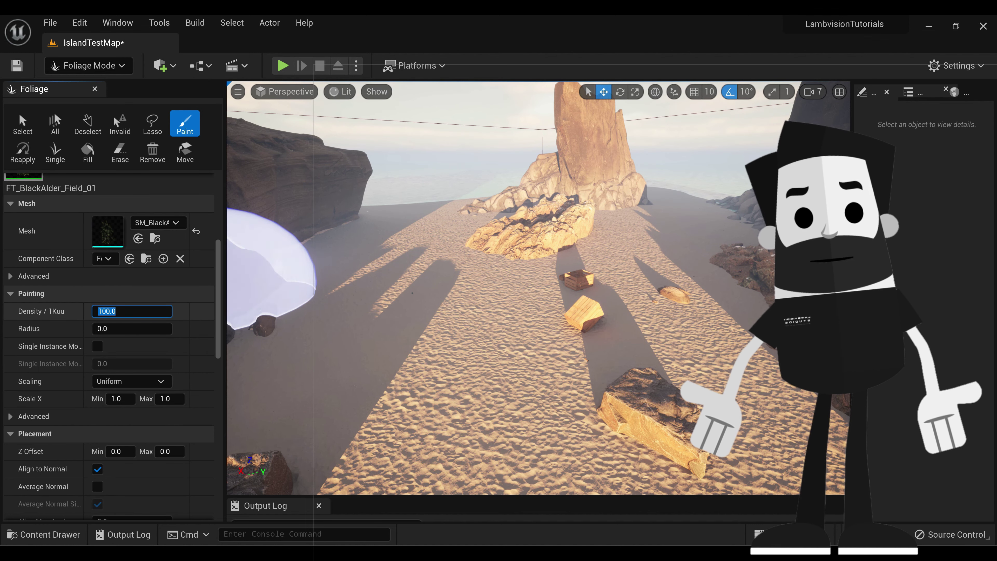
text(1)
key(Return)
- Paint scattered black alder trees across the sand between the cliffs and rocks
mouse_move(445, 390)
mouse_down()
mouse_move(355, 334)
mouse_move(427, 282)
mouse_move(434, 222)
mouse_move(436, 263)
mouse_move(716, 265)
mouse_move(711, 210)
mouse_move(494, 434)
mouse_move(645, 330)
mouse_move(298, 226)
mouse_up()
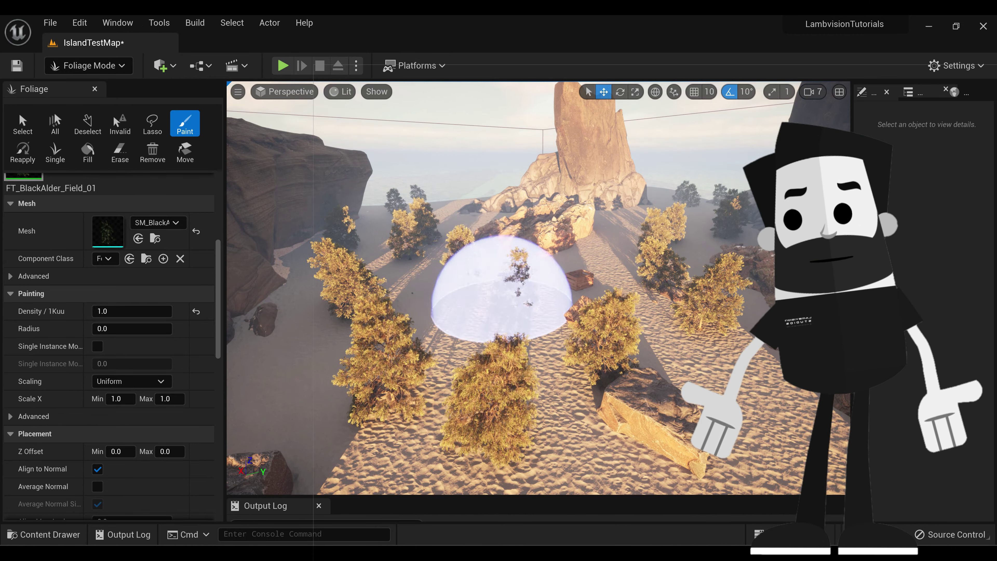
mouse_move(502, 300)
right_down()
mouse_move(690, 363)
mouse_move(512, 289)
mouse_move(494, 311)
right_up()
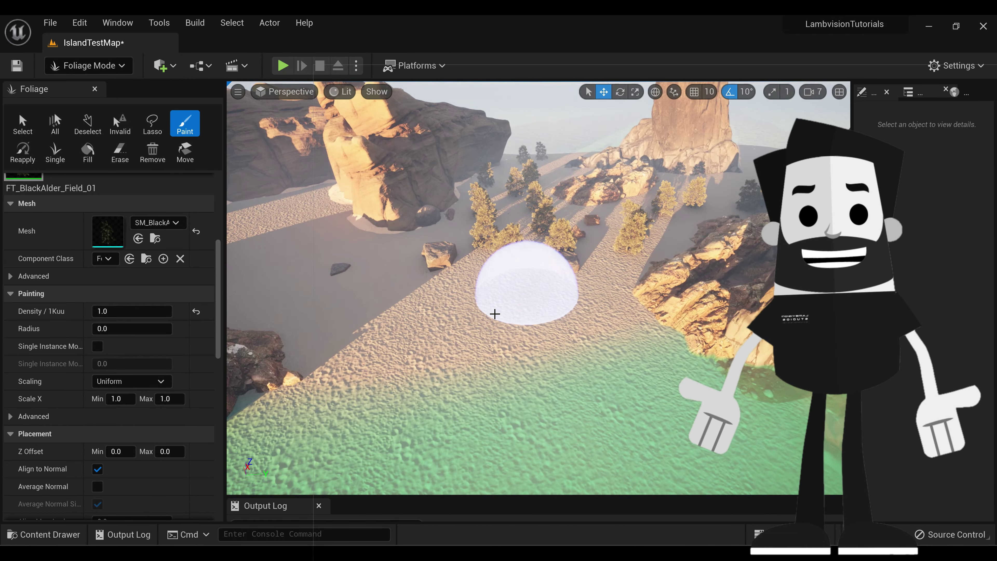
right_drag(306, 263, 352, 261)
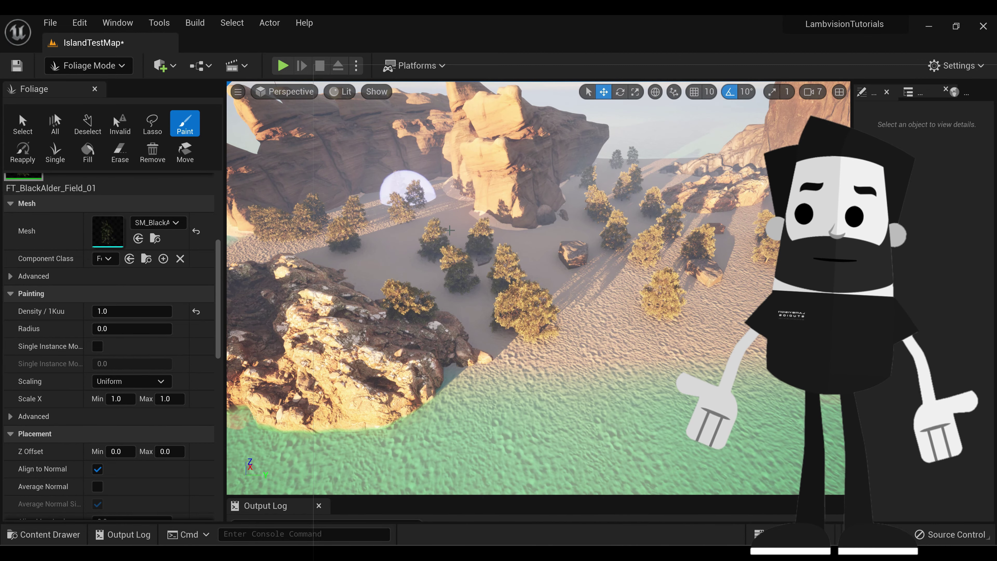
mouse_move(449, 231)
right_down()
mouse_move(530, 301)
mouse_move(574, 389)
mouse_move(353, 389)
mouse_move(451, 314)
right_up()
click(463, 231)
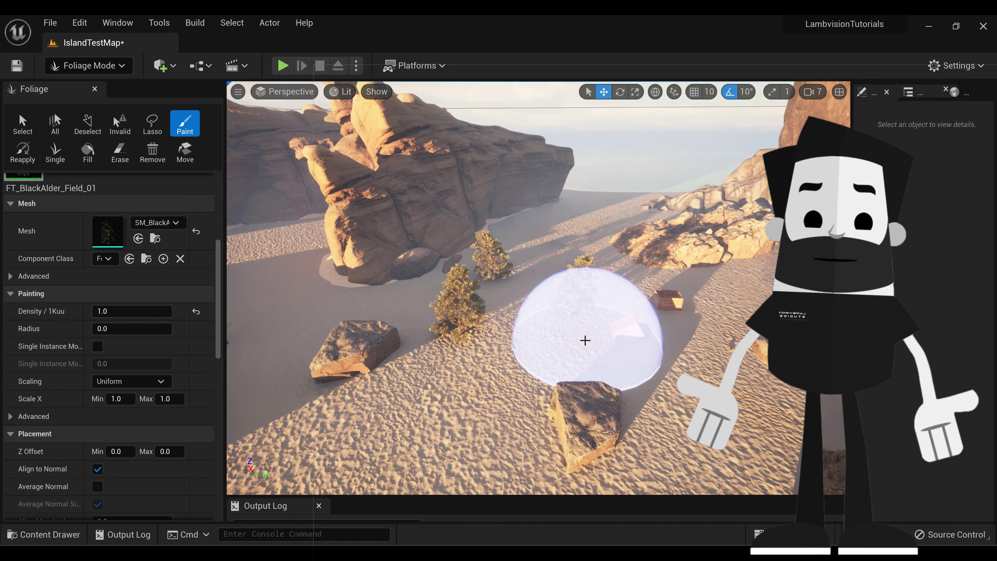
right_drag(585, 340, 585, 340)
right_drag(462, 299, 516, 286)
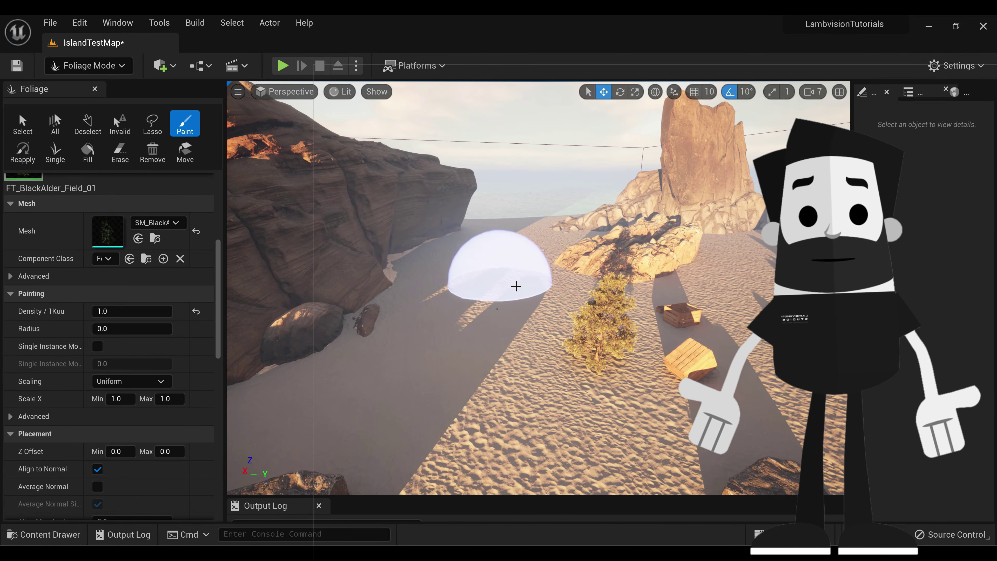
- Try painting another stroke of black alders across the sand beside the wooden crates, and undo it
mouse_move(506, 298)
mouse_down()
mouse_move(465, 346)
mouse_move(396, 463)
mouse_move(723, 345)
mouse_move(722, 219)
mouse_up()
right_drag(658, 278, 658, 279)
right_drag(645, 360, 645, 361)
right_drag(697, 330, 696, 329)
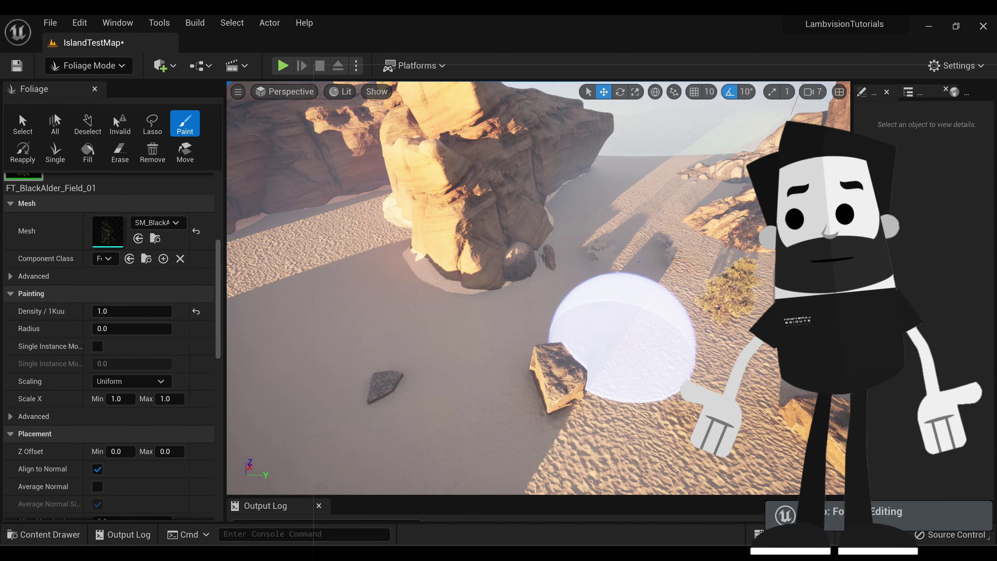
- Set the black alder's maximum Scale X to 4.0 and paint larger trees across the sand
right_drag(624, 333, 624, 333)
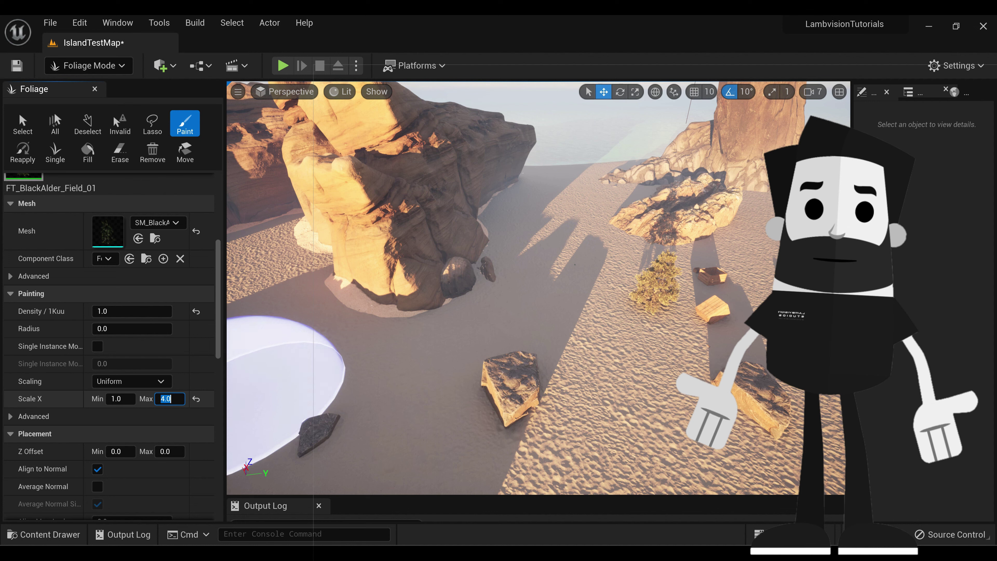
click(11, 416)
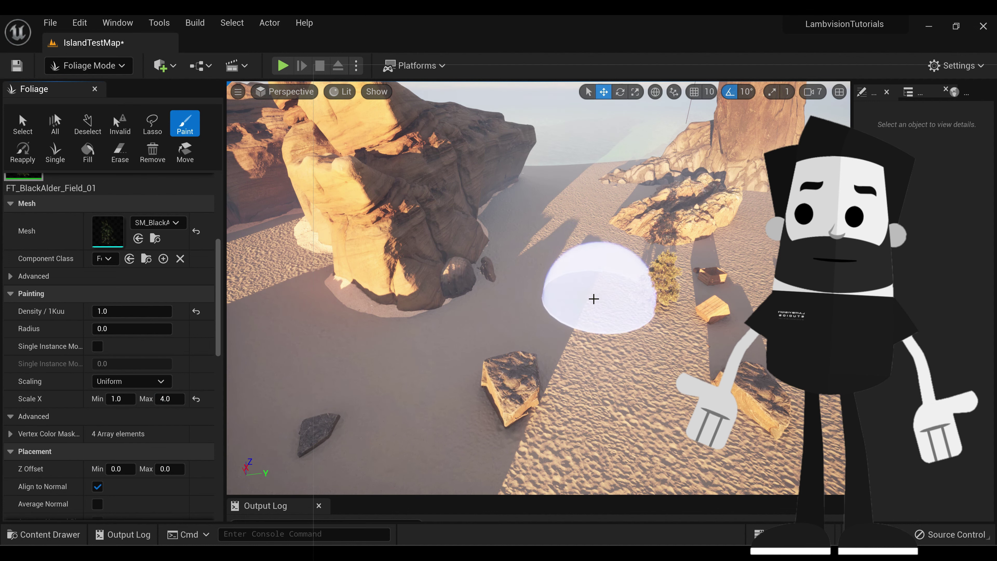
drag(567, 235, 584, 357)
drag(539, 476, 165, 394)
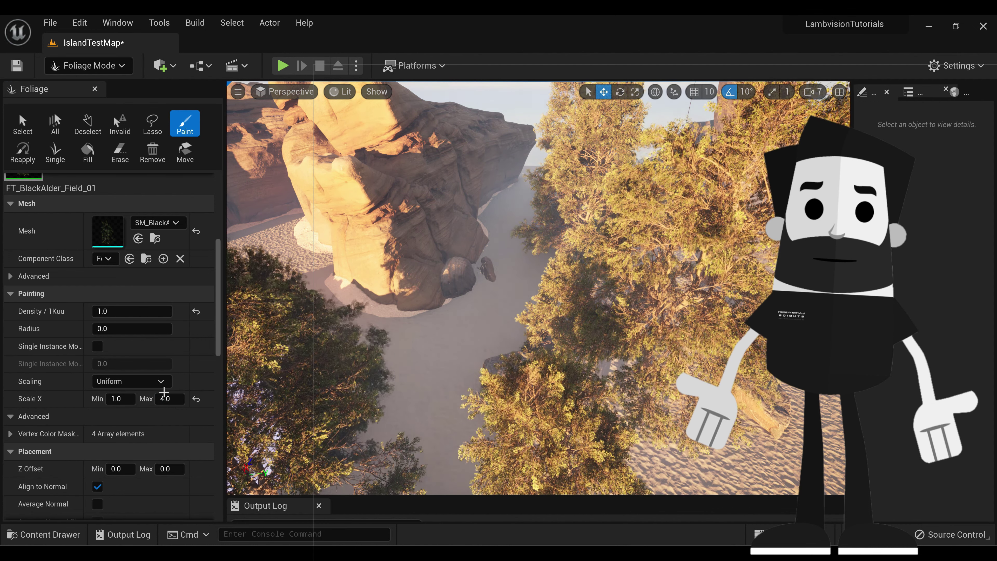
- Paint more of the enlarged black alders around the beach and along the rocks by the shore
key(s)
mouse_move(442, 358)
right_down()
mouse_move(376, 358)
mouse_move(321, 330)
mouse_move(408, 259)
mouse_move(396, 248)
right_up()
key(w)
click(425, 303)
right_drag(671, 387, 610, 286)
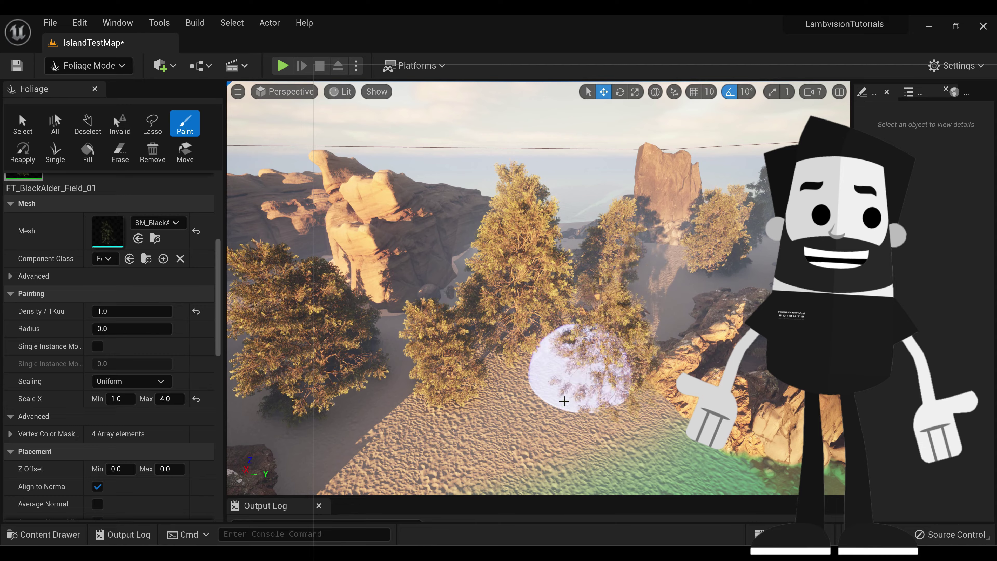
mouse_move(483, 460)
right_down()
mouse_move(464, 369)
mouse_move(393, 350)
mouse_move(380, 397)
mouse_move(359, 353)
mouse_move(275, 347)
mouse_move(267, 329)
mouse_move(346, 325)
mouse_move(361, 338)
mouse_move(387, 304)
mouse_move(416, 306)
right_up()
- Undo the recent paint strokes of enlarged black alders
key(ctrl+z)
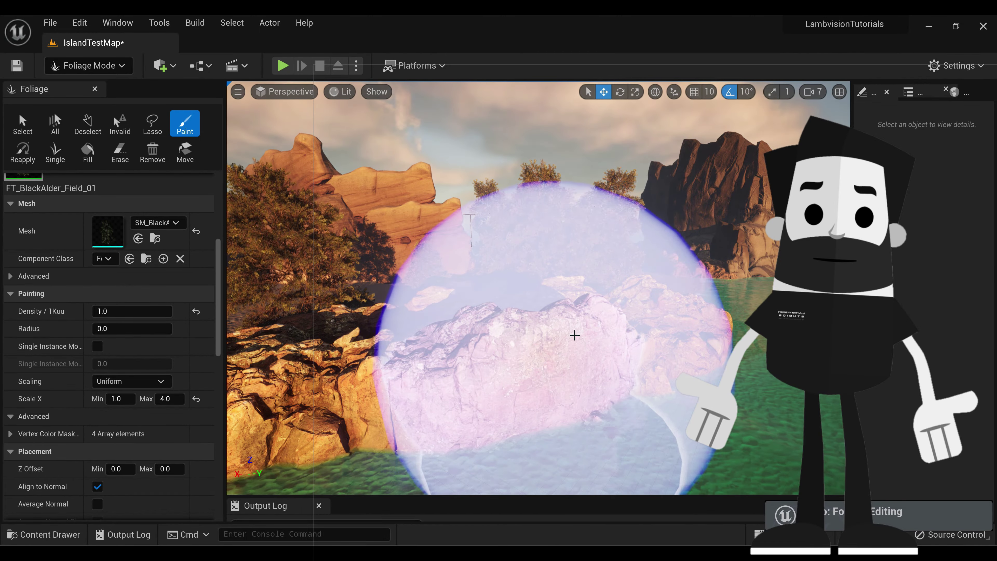
key(ctrl+z)
key(ctrl+z)
key(ctrl+z)
- Set the black alder's Scale X range to a minimum of 0.6 and a maximum of 3
right_drag(636, 332, 644, 332)
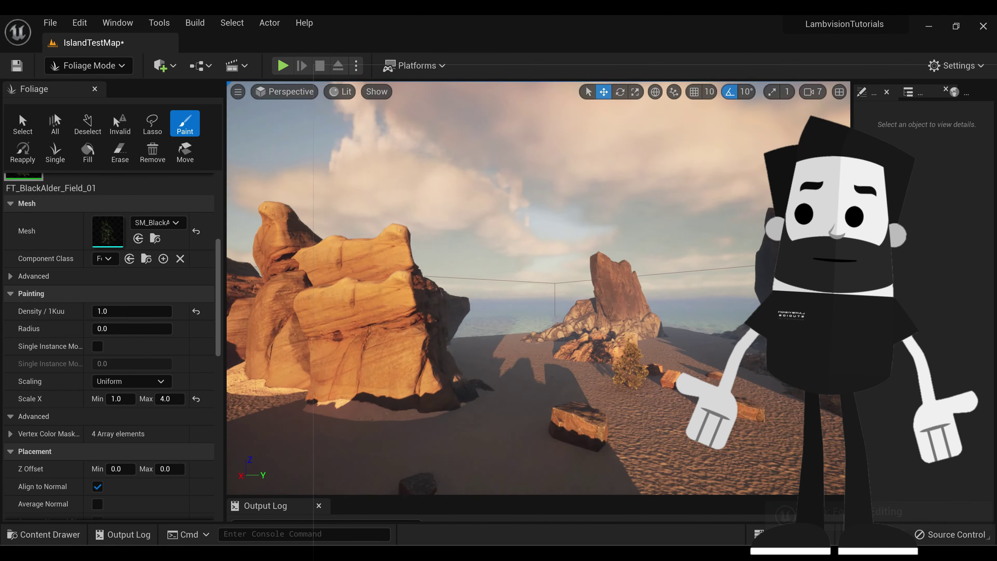
right_drag(660, 326, 662, 327)
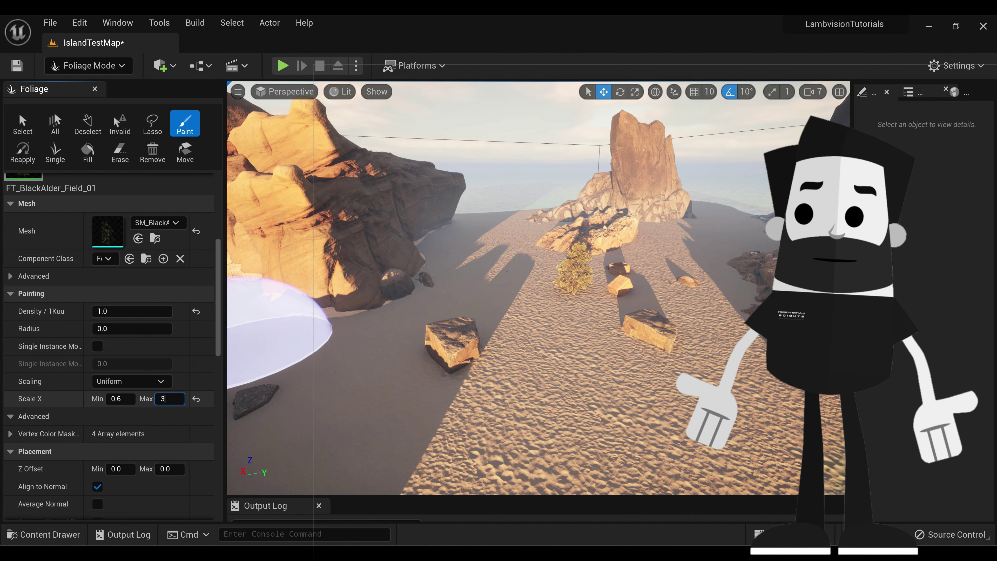
key(Return)
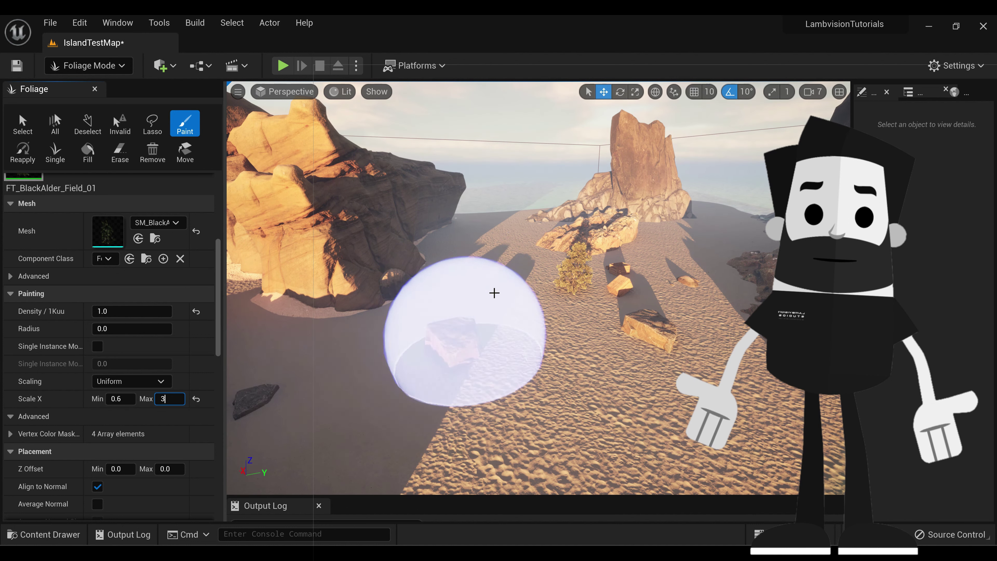
- Paint scattered black alders of varied size on the sand around the cliffs
click(514, 274)
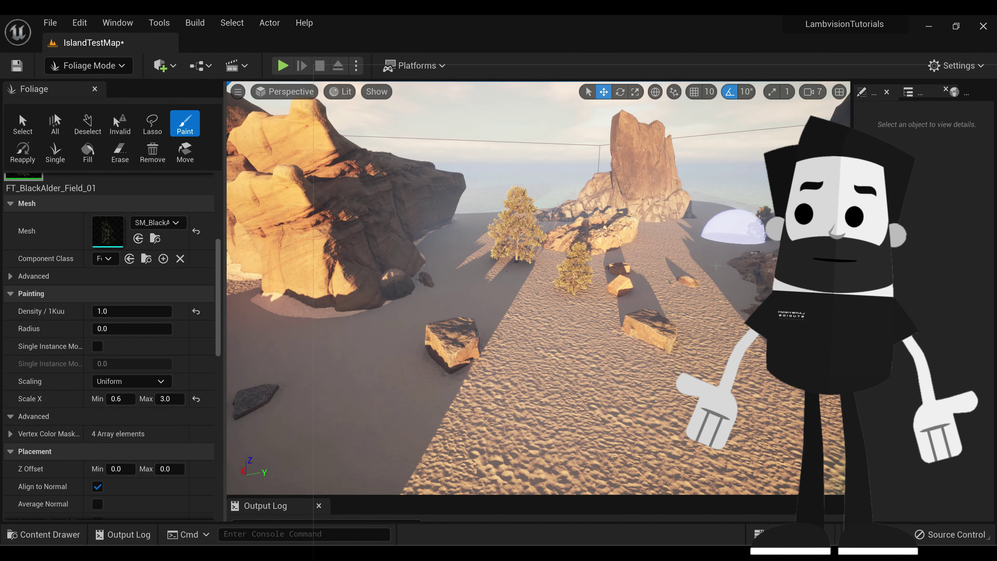
mouse_move(549, 424)
right_down()
mouse_move(522, 412)
mouse_move(523, 395)
right_up()
click(390, 254)
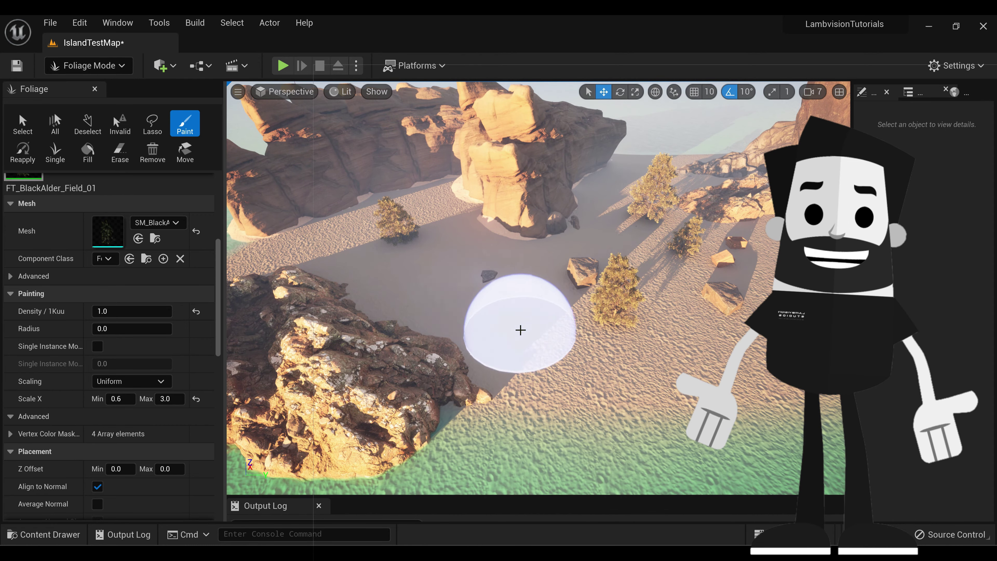
- Paint more scattered FT_BlackAlder_Field_01 trees of varied size across the sand, beside the rocks and along the shoreline
mouse_move(521, 330)
mouse_down()
mouse_move(322, 252)
mouse_move(479, 283)
mouse_move(369, 268)
mouse_up()
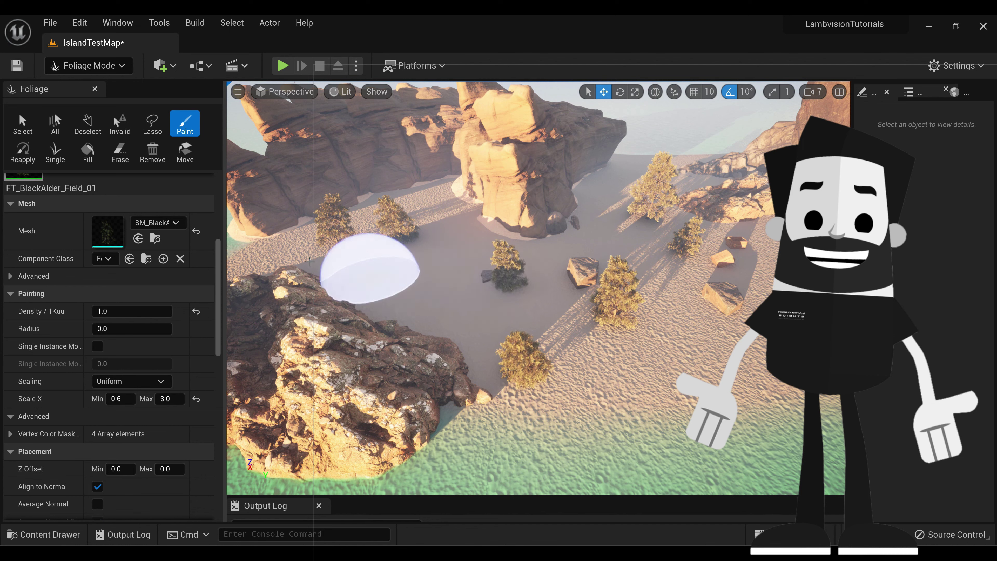
mouse_move(310, 261)
mouse_down()
mouse_move(361, 263)
mouse_move(682, 342)
mouse_move(441, 294)
mouse_up()
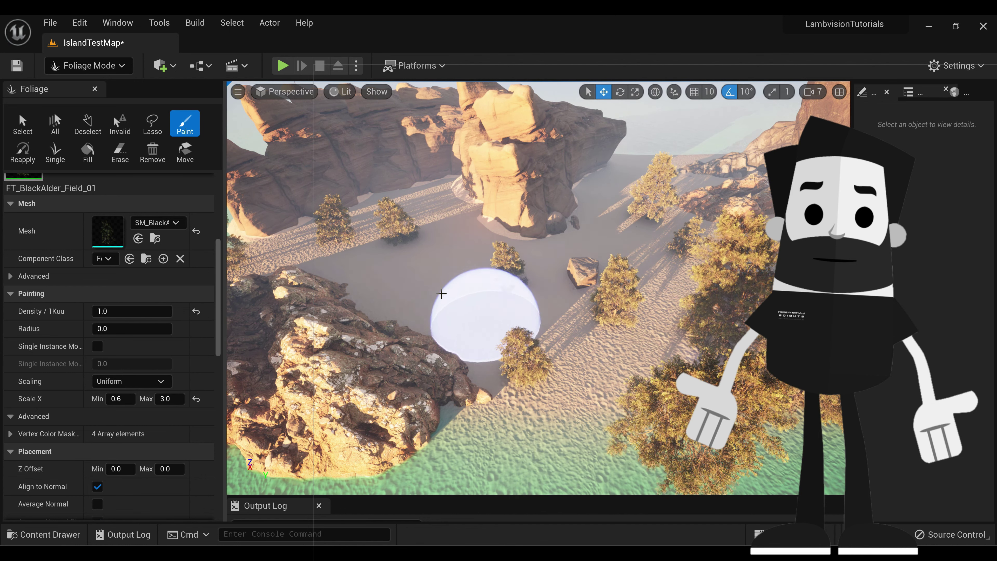
right_drag(496, 230, 555, 230)
key(w)
click(582, 171)
click(404, 177)
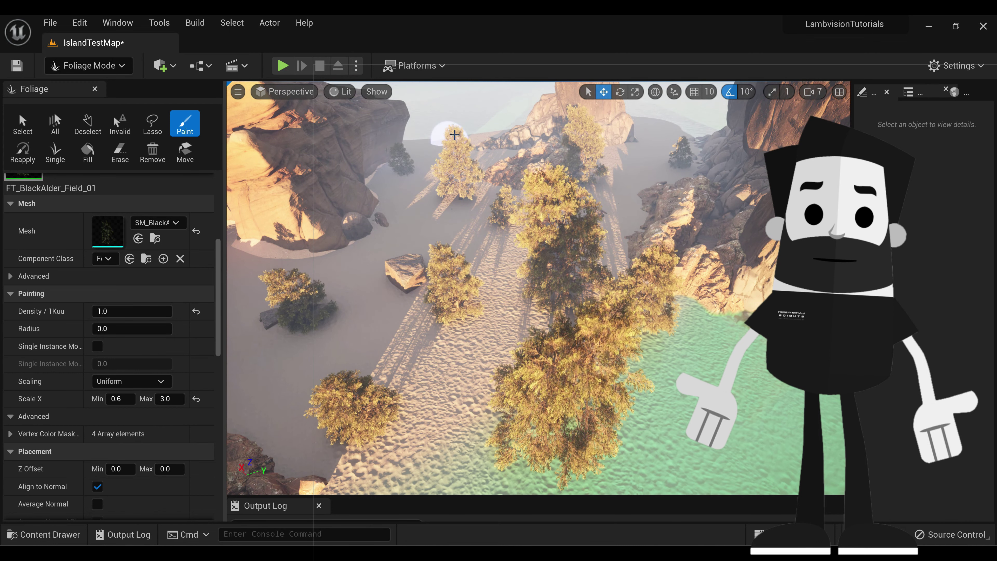
right_drag(566, 179, 565, 180)
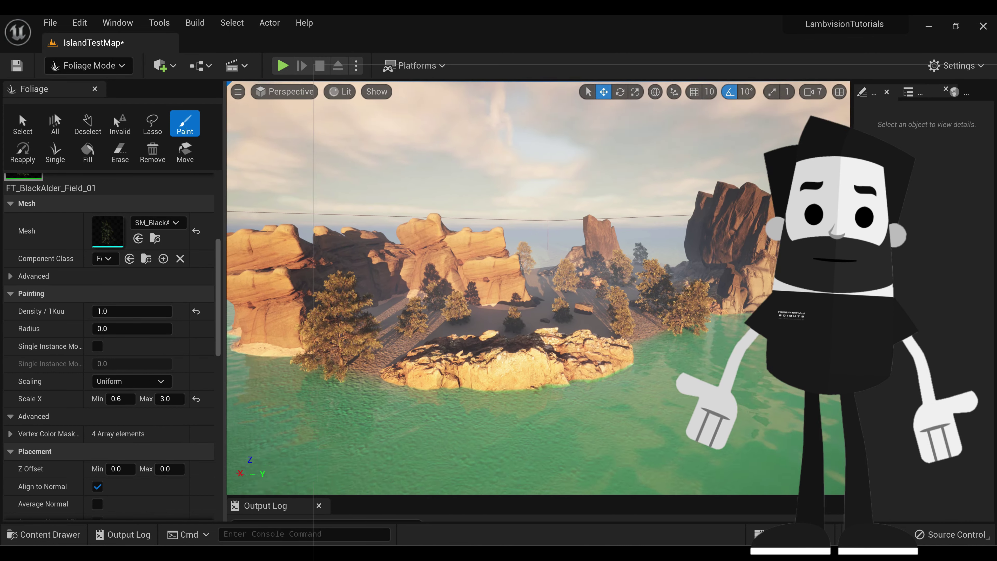
right_drag(566, 179, 566, 235)
key(e)
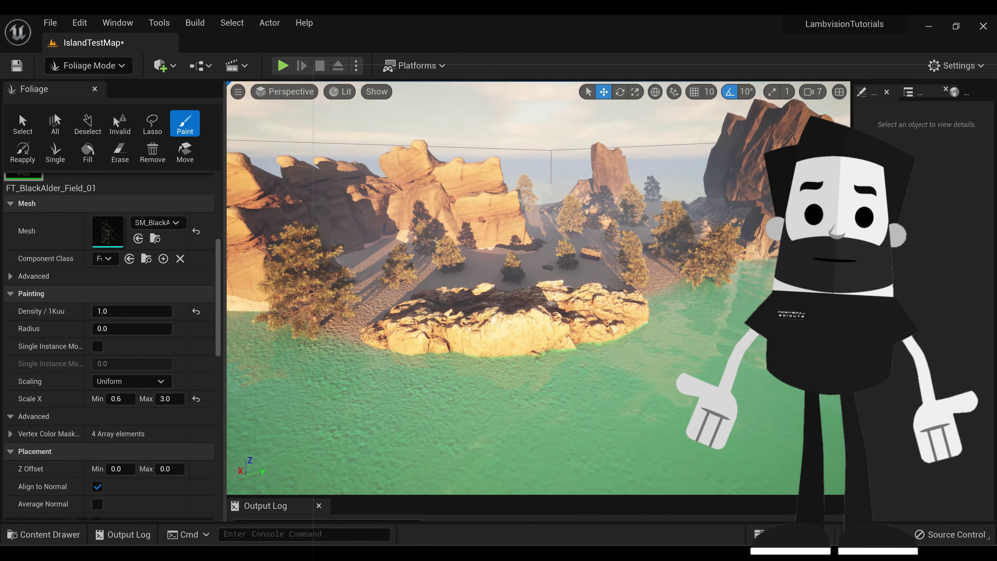
right_drag(565, 179, 566, 179)
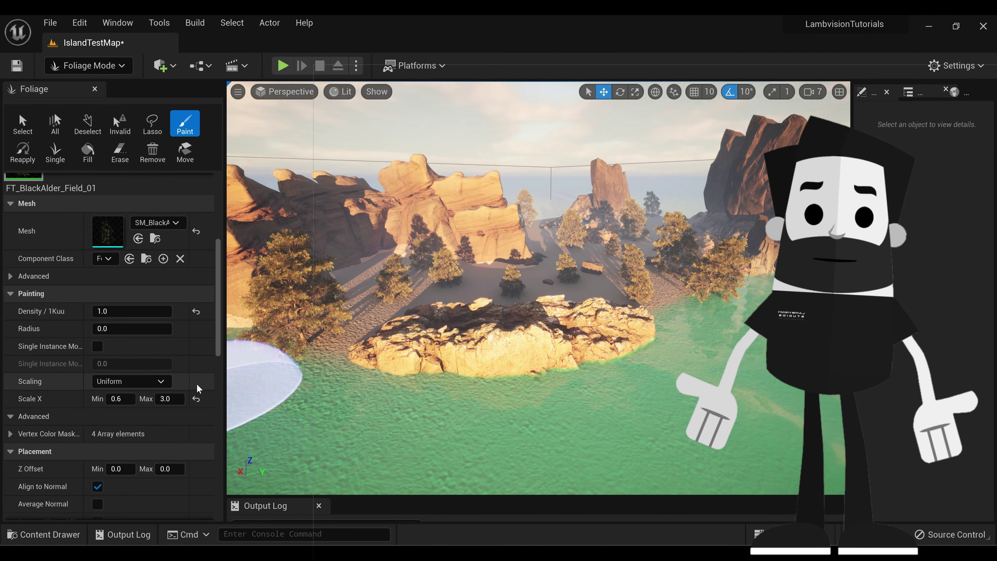
- Add the FT_BlackAlder_Forest_01 foliage type to the foliage palette
scroll(169, 308, up, 3)
scroll(170, 308, up, 2)
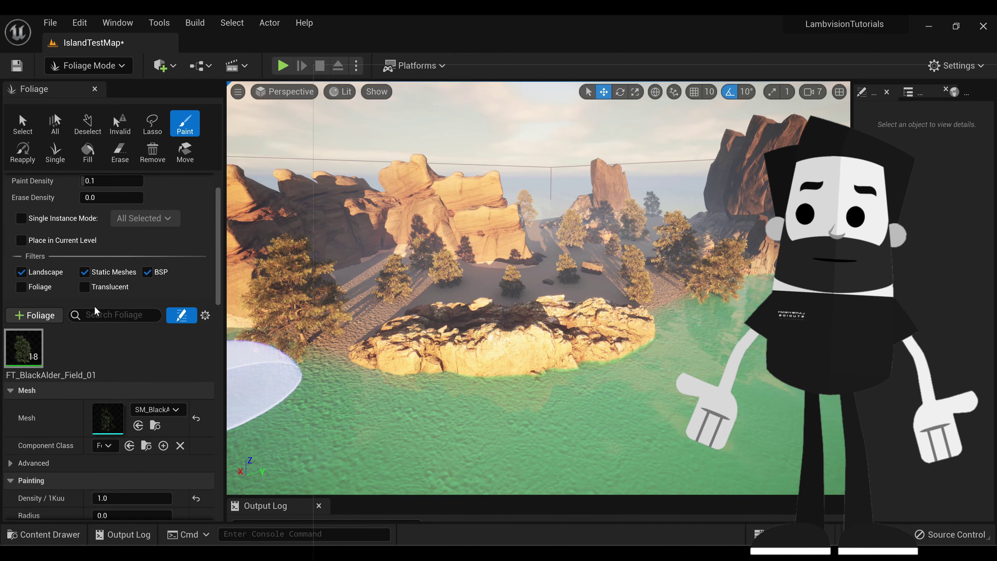
click(42, 317)
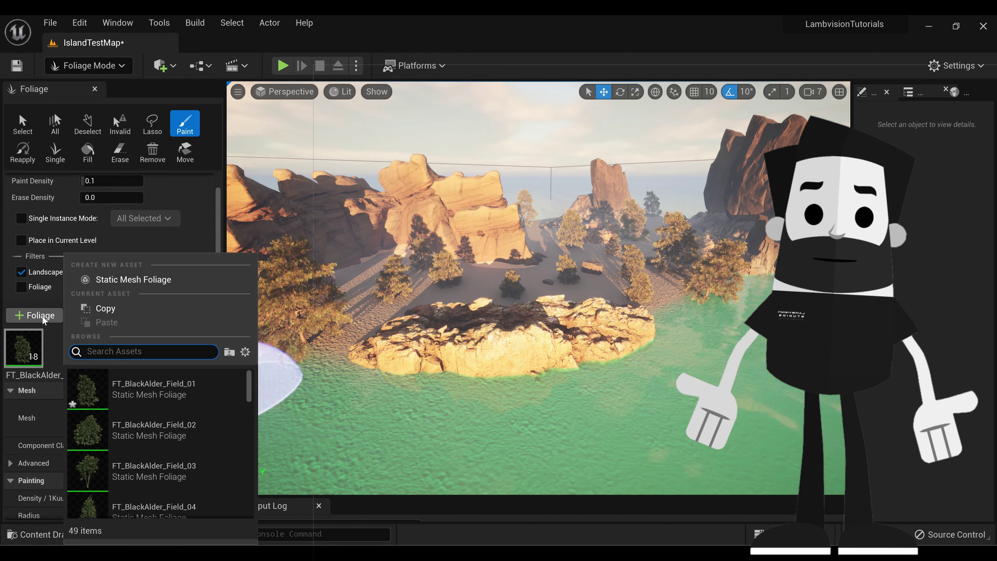
scroll(164, 439, down, 1)
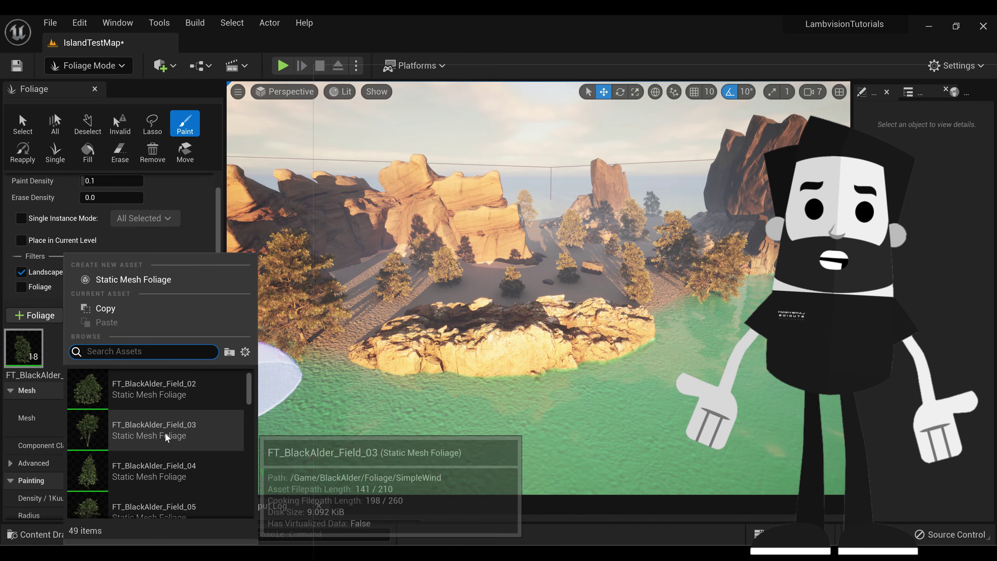
scroll(164, 436, down, 5)
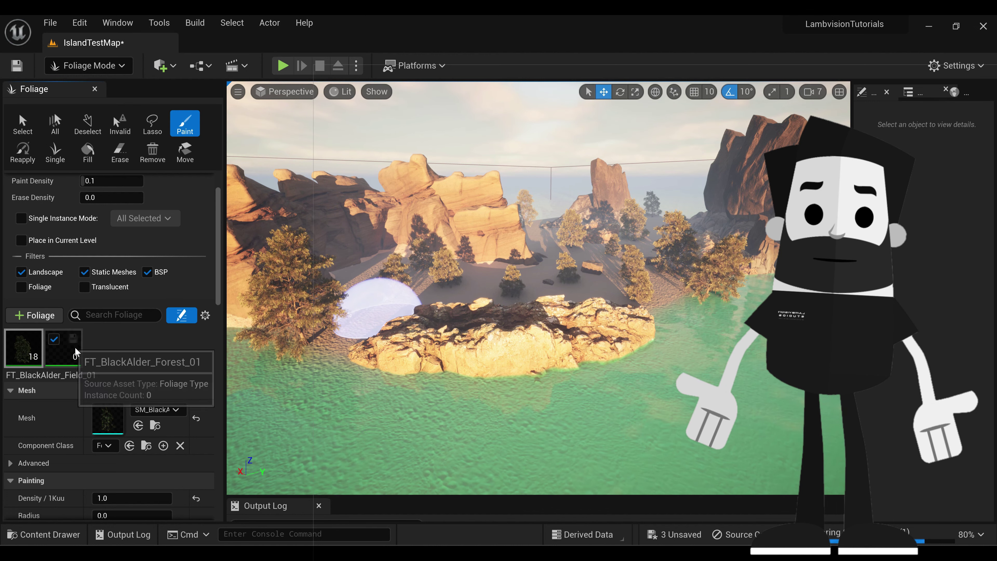
- Set the Scale X range of FT_BlackAlder_Forest_01 to a minimum of 0.6 and a maximum of 4
right_drag(369, 322, 354, 337)
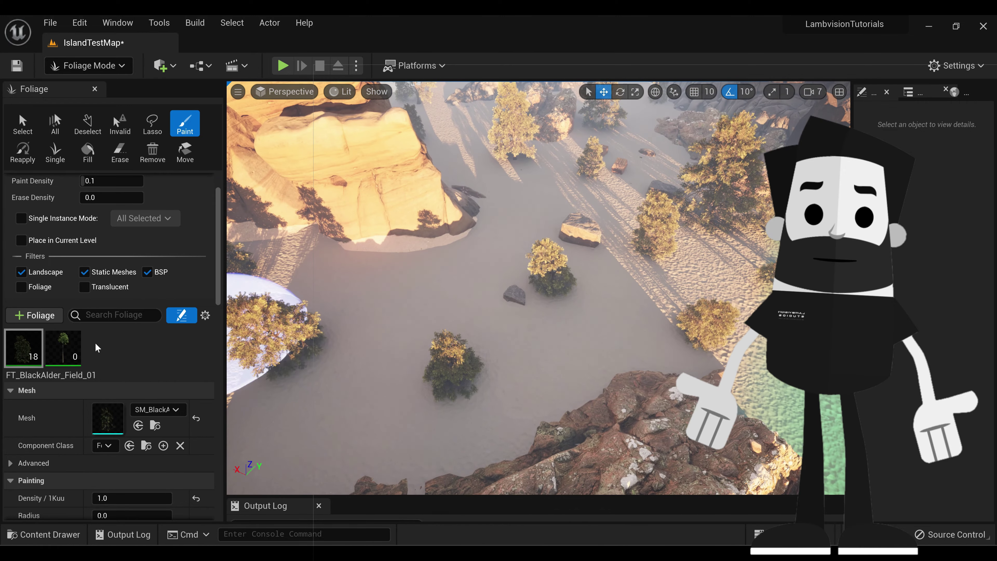
click(63, 347)
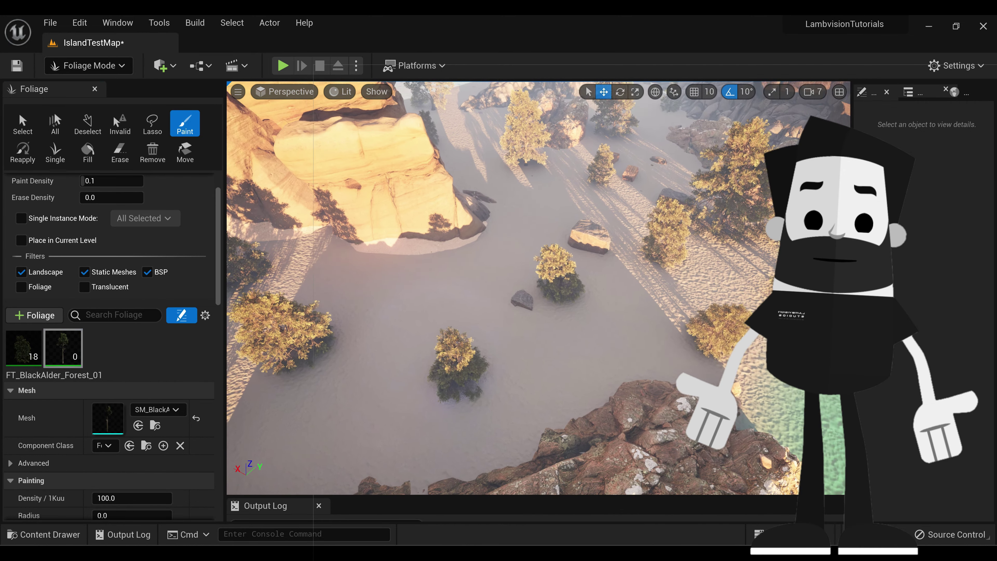
scroll(151, 452, down, 8)
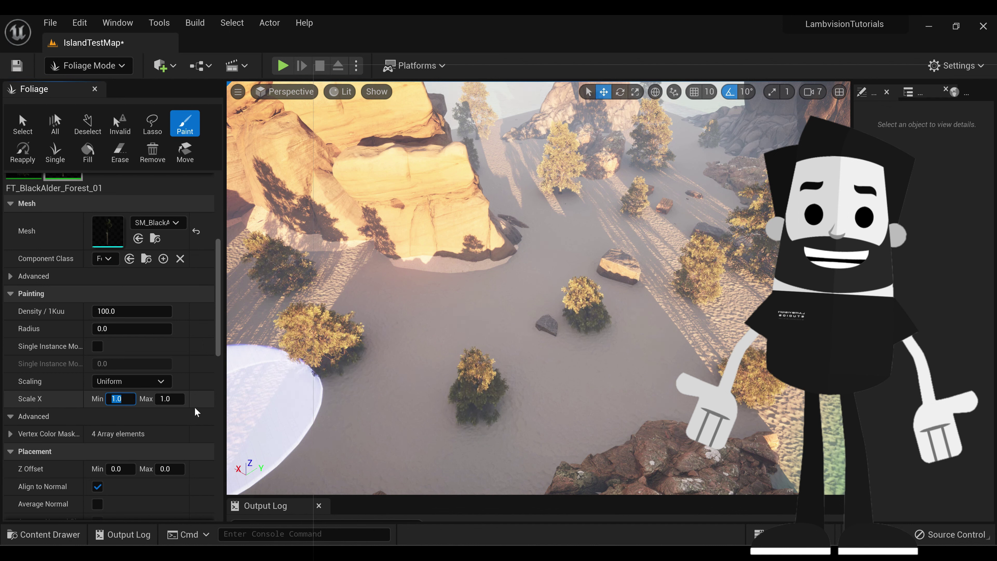
text(.6)
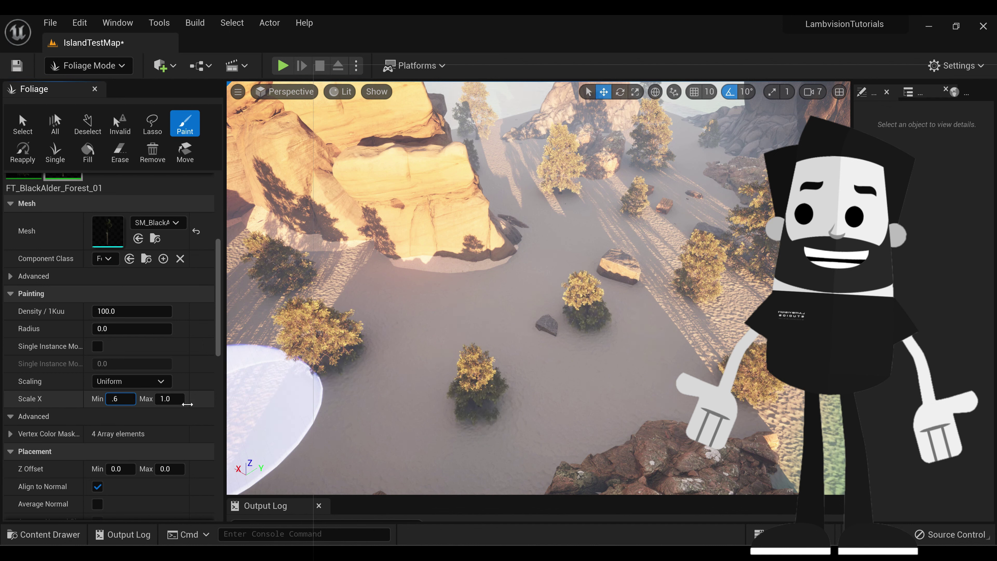
key(Tab)
key(BackSpace)
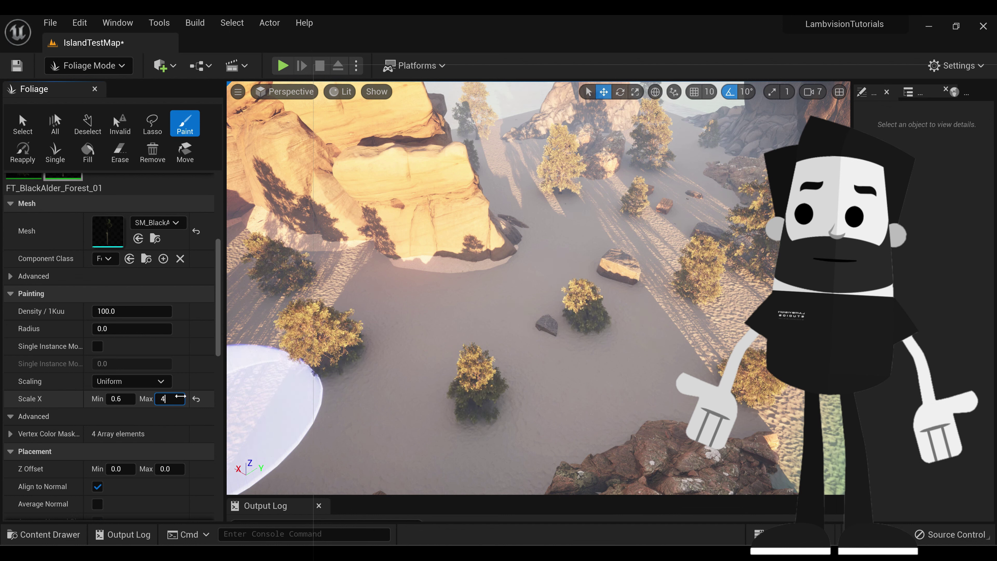
click(171, 417)
click(171, 418)
- Set the Density / 1Kuu of FT_BlackAlder_Forest_01 to 1
click(129, 311)
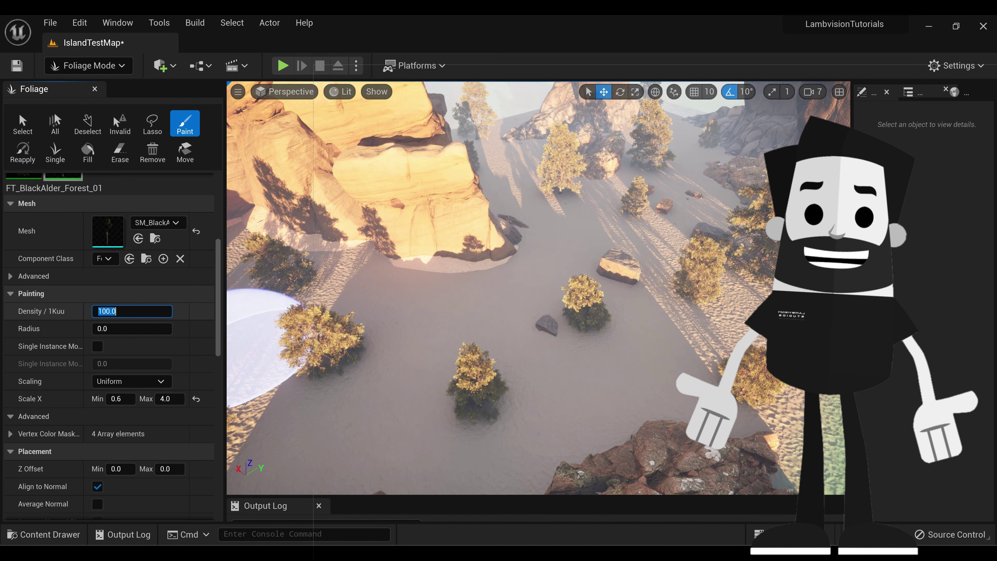
text(1)
key(Return)
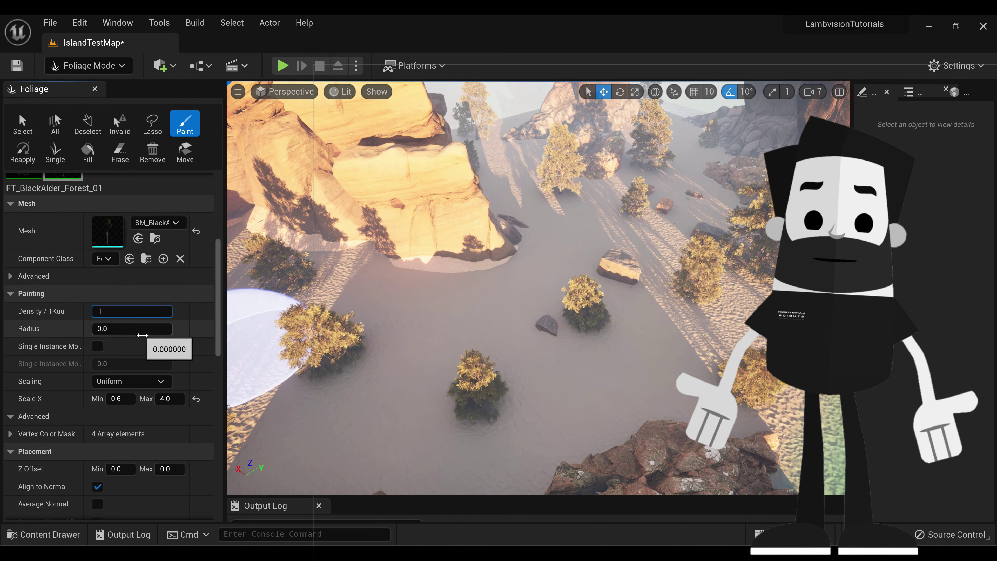
- Paint a few tall forest black alders on the sand near the cliffs and boulders, undoing one stroke along the way
click(494, 298)
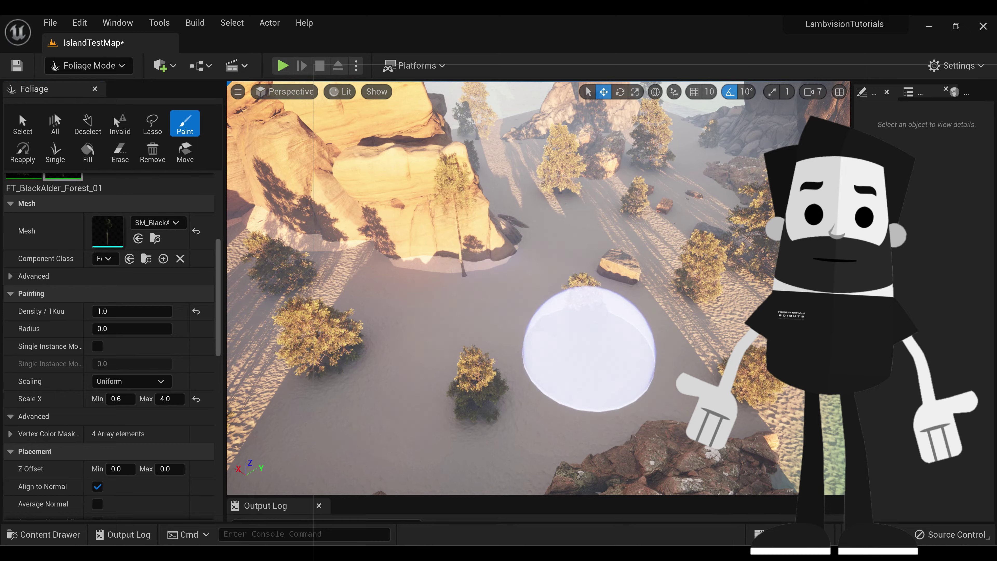
right_drag(588, 345, 393, 310)
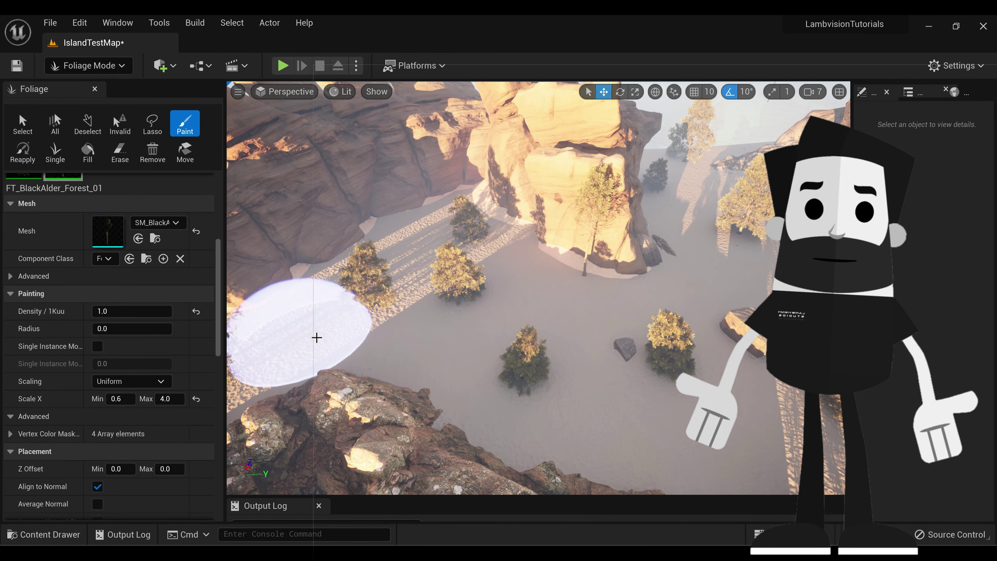
right_drag(715, 314, 589, 360)
right_drag(311, 353, 467, 345)
click(468, 345)
mouse_move(605, 274)
right_down()
mouse_move(684, 235)
mouse_move(587, 276)
mouse_move(712, 251)
right_up()
key(ctrl+z)
mouse_move(628, 270)
right_down()
mouse_move(550, 270)
mouse_move(442, 296)
right_up()
key(w)
drag(378, 267, 347, 272)
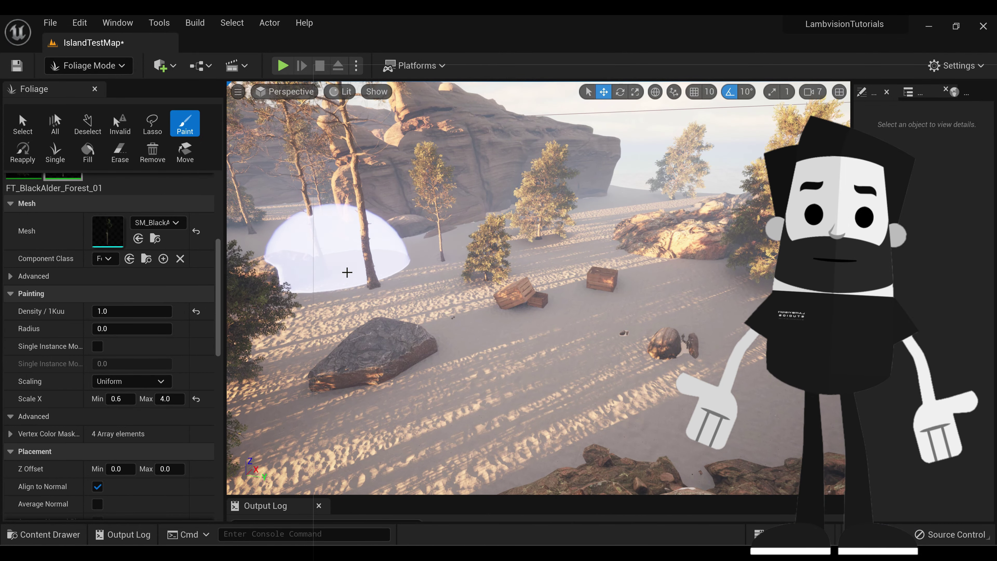
- Raise the forest black alder's density to 10 and reduce the foliage brush size to about 664
right_drag(506, 326, 445, 330)
mouse_move(525, 416)
right_down()
mouse_move(506, 330)
mouse_move(483, 310)
right_up()
right_drag(481, 409, 534, 378)
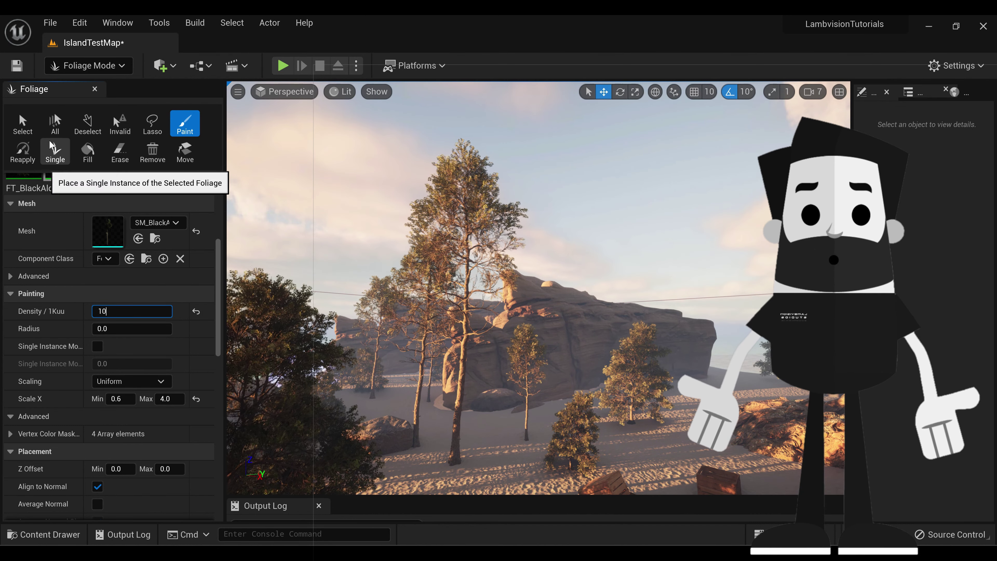
scroll(126, 222, up, 2)
scroll(96, 212, up, 5)
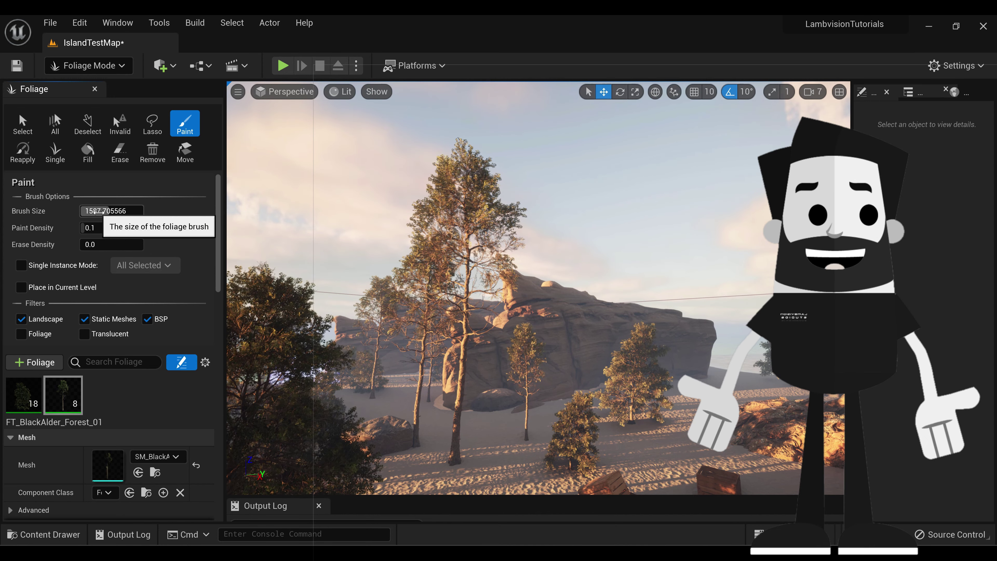
drag(95, 212, 120, 216)
- Paint a dense grove of forest black alders on the sand around the small boulders beside the rocky ridge
mouse_move(462, 172)
right_down()
mouse_move(467, 255)
mouse_move(483, 283)
mouse_move(461, 259)
right_up()
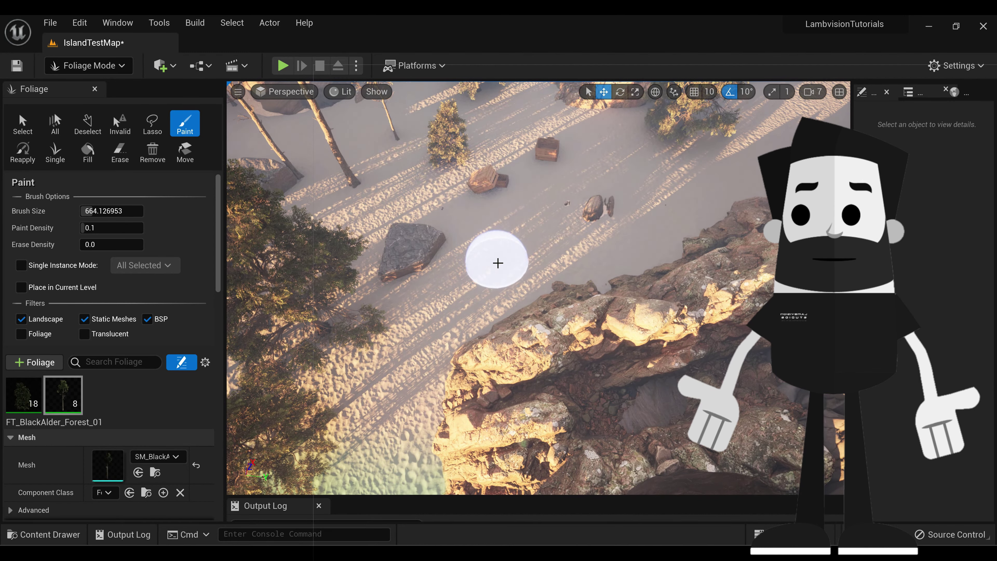
mouse_move(497, 263)
mouse_down()
mouse_move(541, 256)
mouse_move(605, 202)
mouse_move(747, 177)
mouse_up()
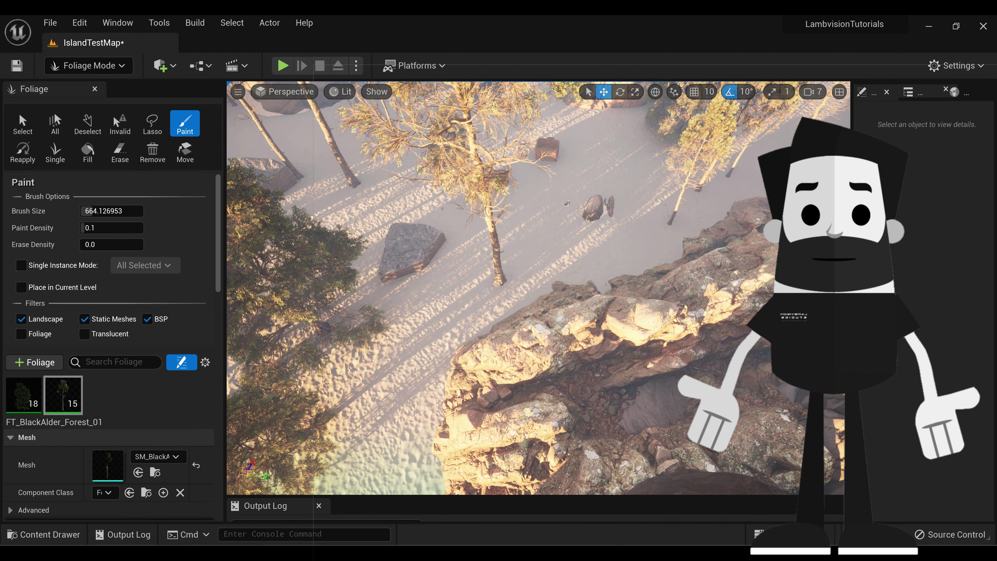
mouse_move(653, 179)
mouse_down()
mouse_move(579, 156)
mouse_move(708, 201)
mouse_up()
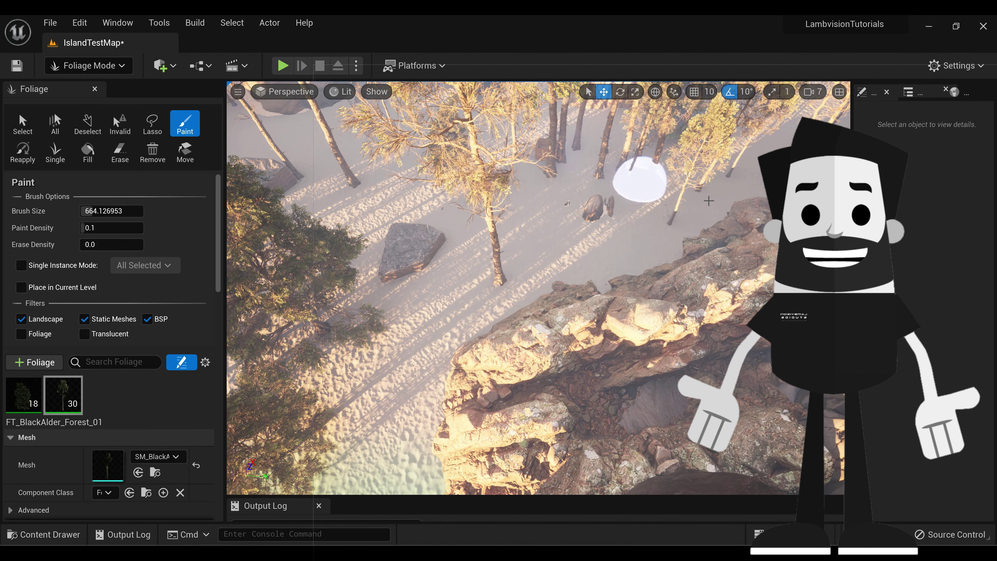
mouse_move(617, 245)
mouse_down()
mouse_move(565, 260)
mouse_move(518, 205)
mouse_up()
right_drag(603, 220, 560, 284)
mouse_move(577, 355)
mouse_down()
mouse_move(603, 423)
mouse_move(713, 350)
mouse_up()
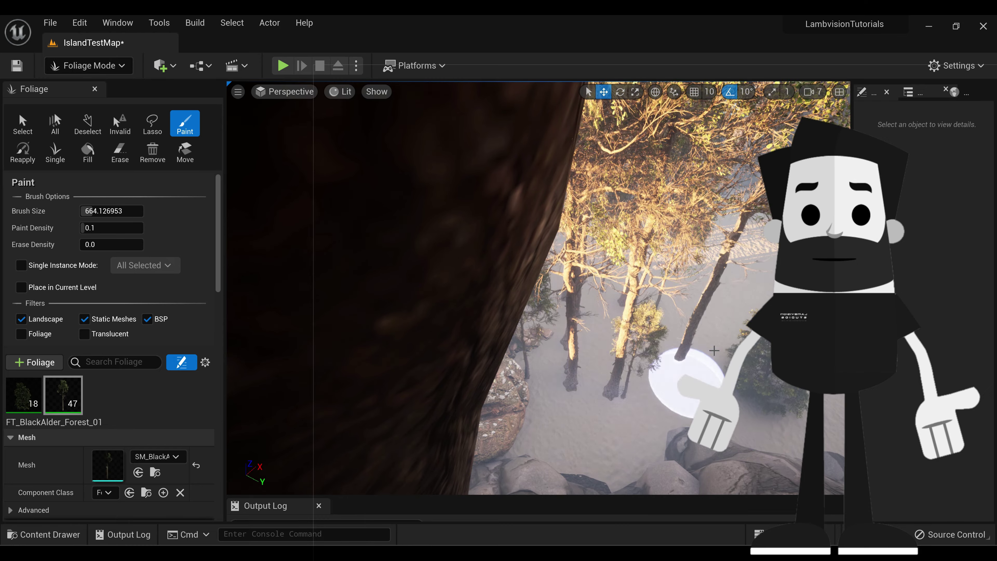
mouse_move(581, 430)
mouse_down()
mouse_move(562, 445)
mouse_move(652, 413)
mouse_up()
- Paint more dense forest black alders along the foot of the gray cliff and on the sandy point by the water
mouse_move(652, 413)
right_down()
mouse_move(644, 349)
mouse_move(525, 343)
right_up()
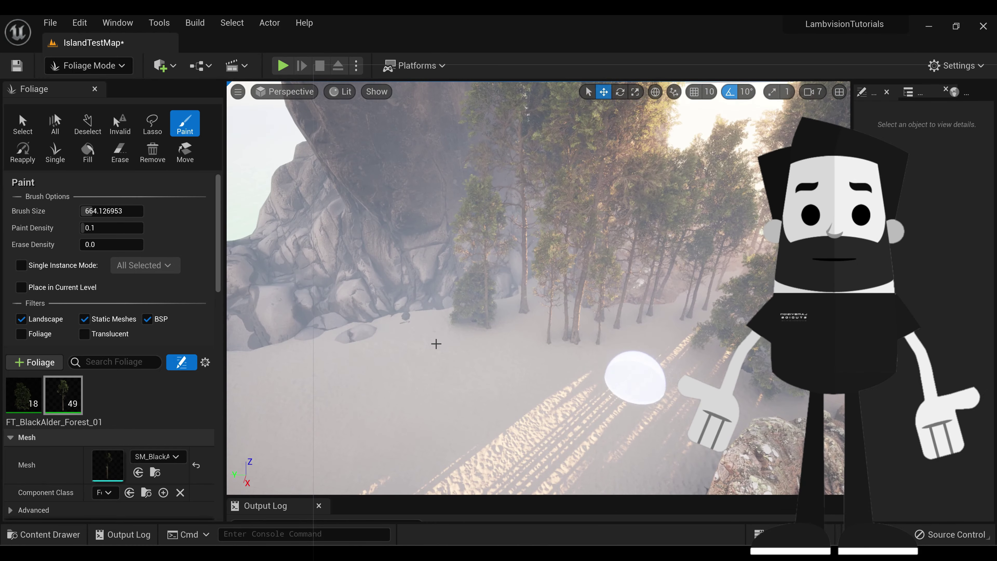
drag(436, 343, 327, 349)
mouse_move(263, 388)
mouse_down()
mouse_move(445, 369)
mouse_move(625, 383)
mouse_up()
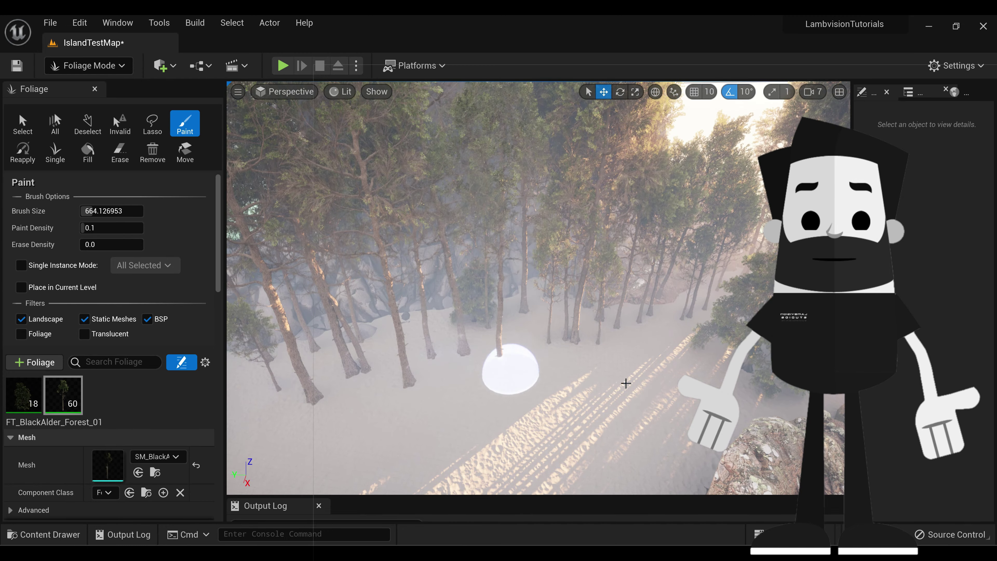
mouse_move(625, 383)
right_down()
mouse_move(737, 337)
mouse_move(463, 338)
right_up()
right_drag(589, 281, 585, 281)
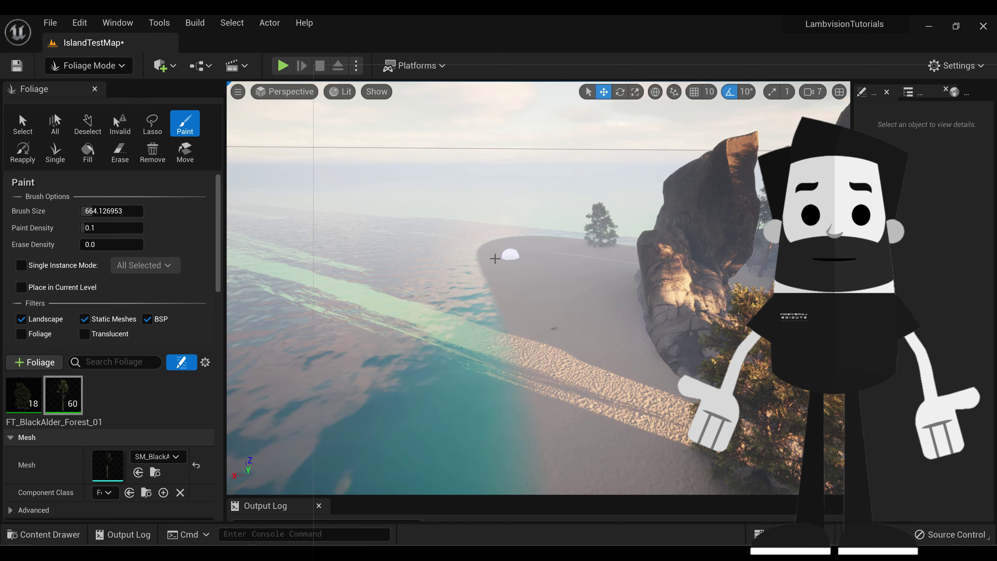
mouse_move(494, 258)
mouse_down()
mouse_move(523, 329)
mouse_move(538, 423)
mouse_move(634, 472)
mouse_move(650, 344)
mouse_up()
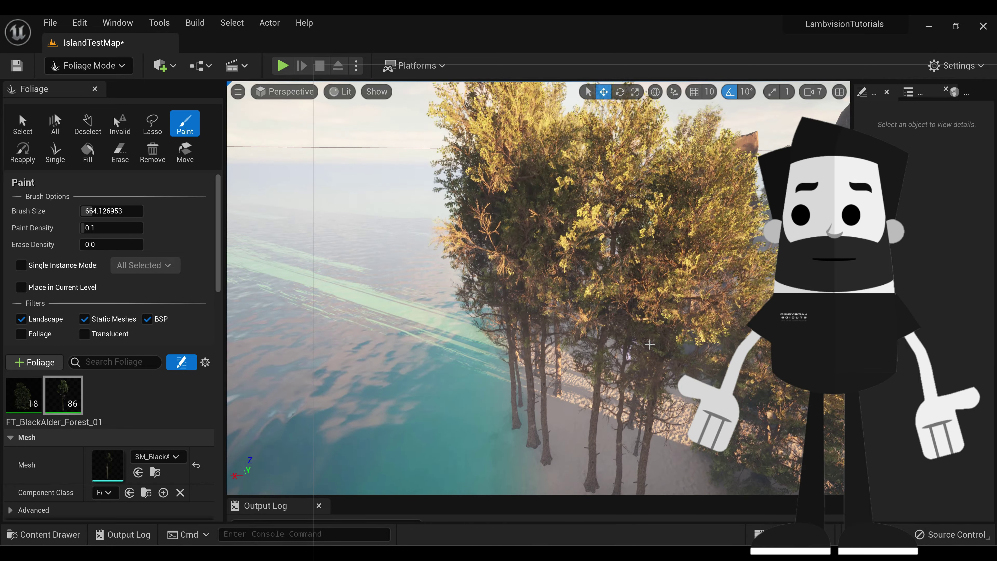
- Switch to FT_BlackAlder_Field_01 and paint bushier black alders along the shore and around the rocks near the tall grove
mouse_move(649, 345)
right_down()
mouse_move(627, 312)
mouse_move(497, 314)
right_up()
click(14, 388)
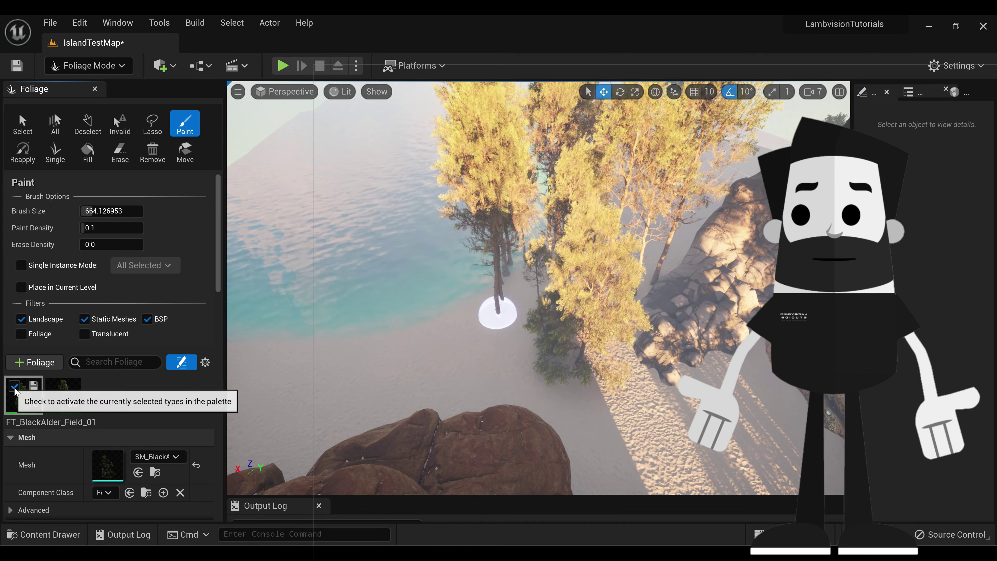
drag(411, 366, 315, 360)
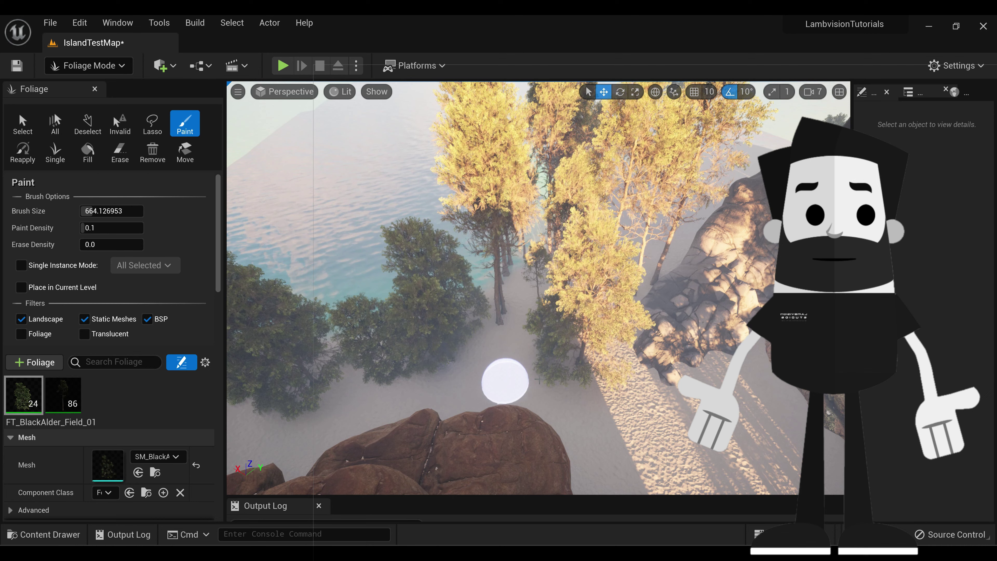
right_drag(494, 385, 693, 292)
mouse_move(645, 394)
mouse_down()
mouse_move(427, 366)
mouse_move(571, 426)
mouse_up()
right_drag(572, 425, 694, 348)
right_drag(510, 393, 538, 246)
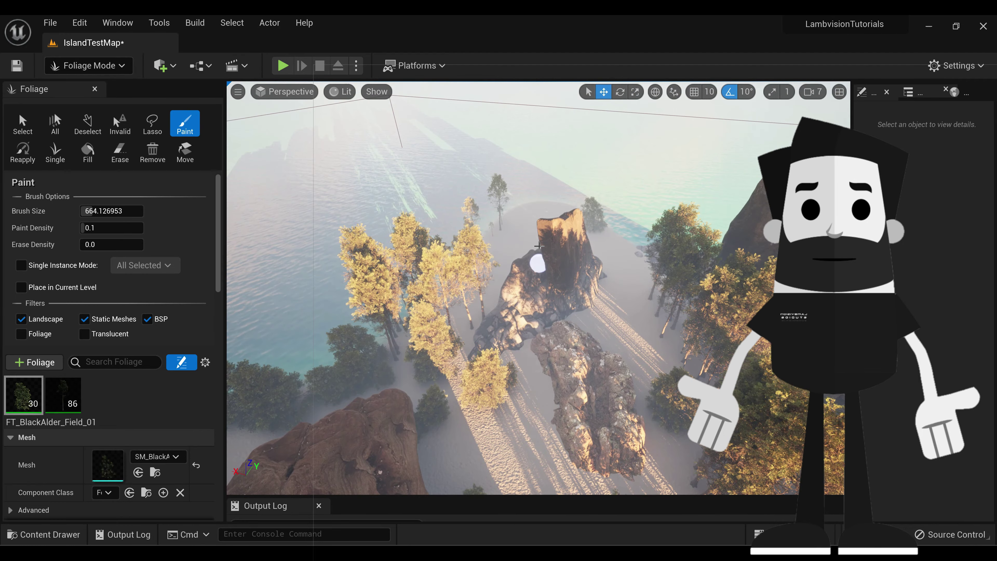
drag(505, 249, 641, 325)
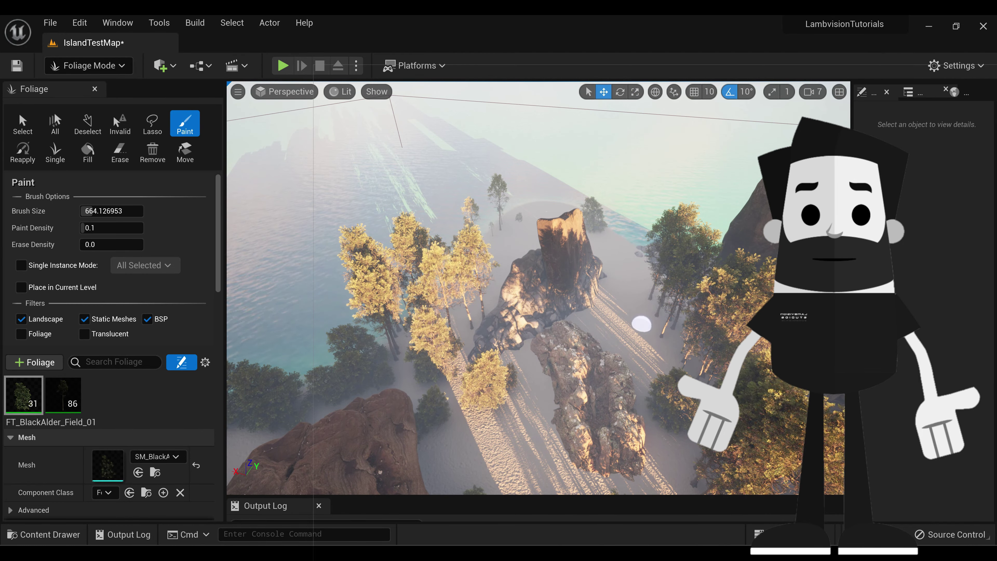
mouse_move(641, 325)
right_down()
mouse_move(465, 339)
mouse_move(549, 396)
mouse_move(652, 320)
mouse_move(706, 338)
mouse_move(694, 397)
mouse_move(730, 387)
mouse_move(589, 365)
mouse_move(644, 322)
mouse_move(667, 283)
mouse_move(663, 188)
right_up()
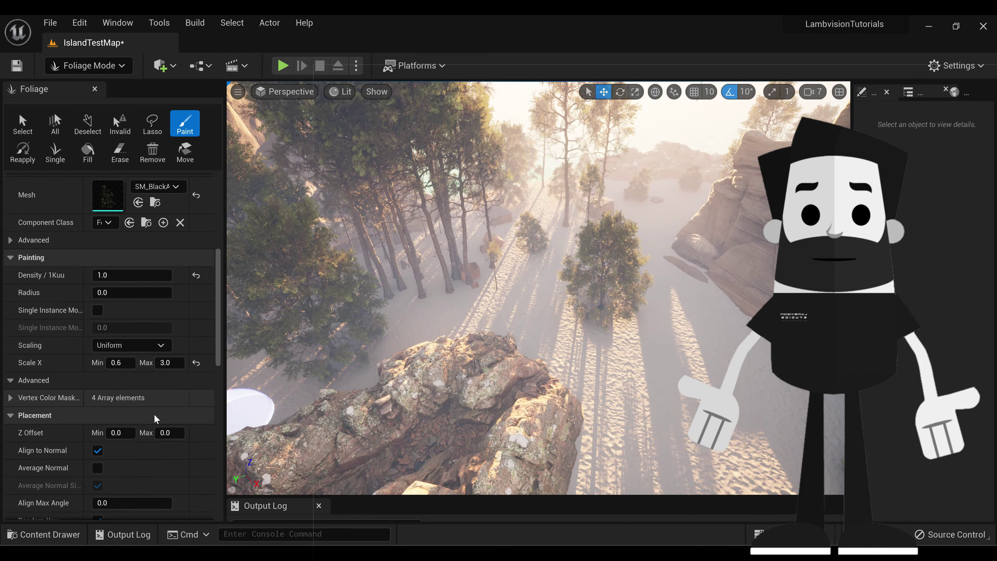
- Examine the painting, placement and instance settings of FT_BlackAlder_Field_01
scroll(154, 414, down, 1)
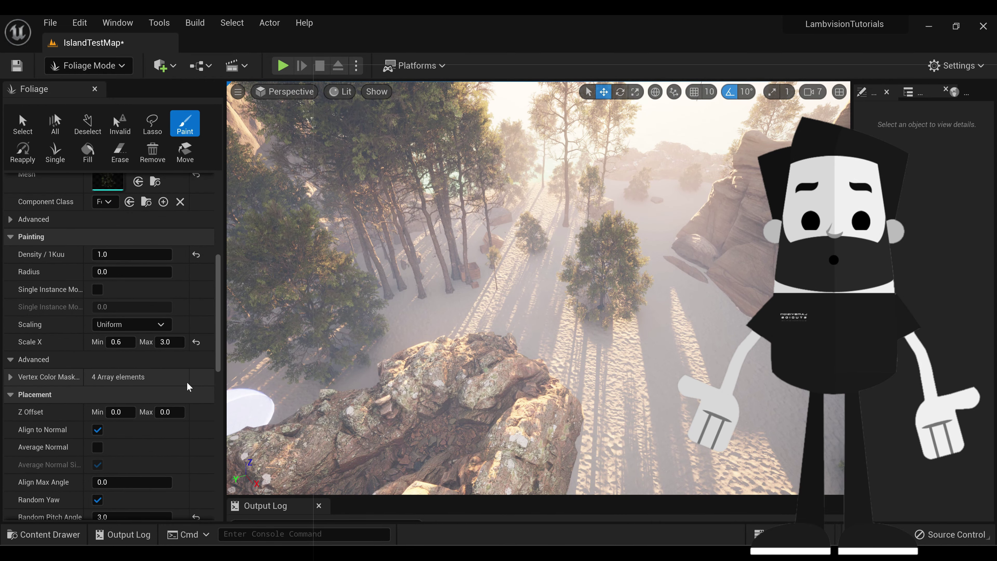
scroll(187, 381, down, 2)
right_drag(594, 329, 577, 307)
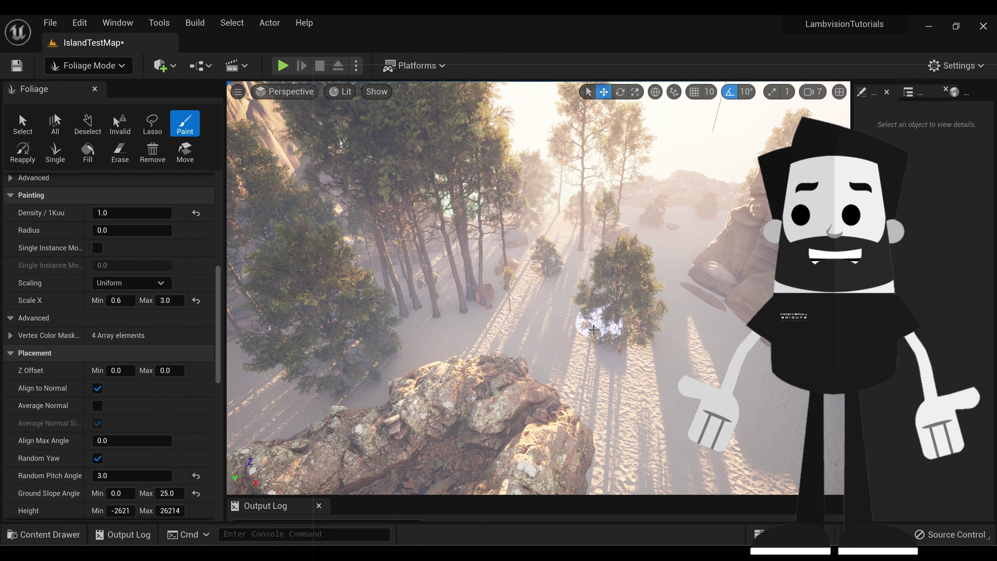
mouse_move(554, 394)
right_down()
mouse_move(554, 341)
mouse_move(571, 373)
mouse_move(500, 405)
right_up()
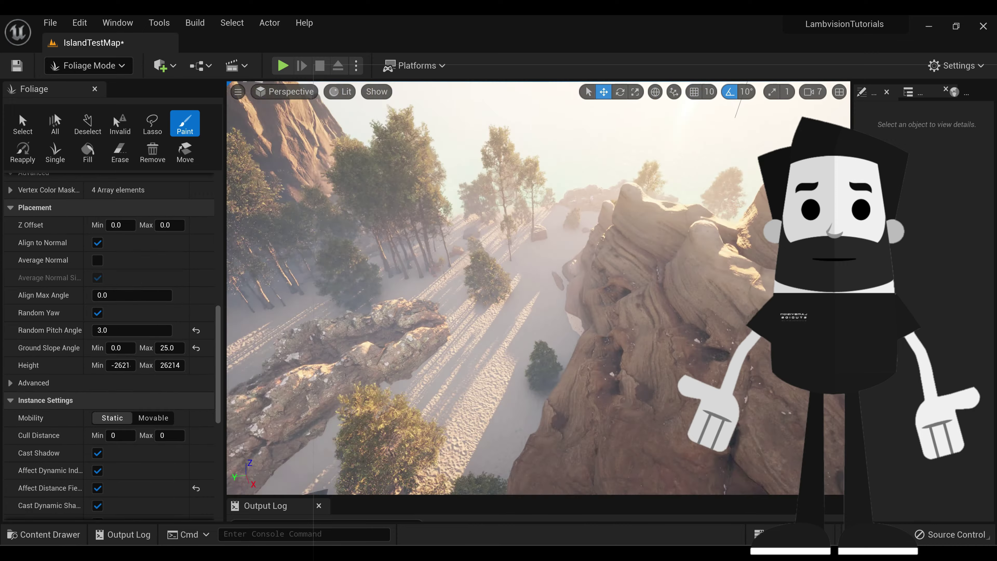
right_drag(539, 287, 538, 255)
right_drag(416, 346, 416, 346)
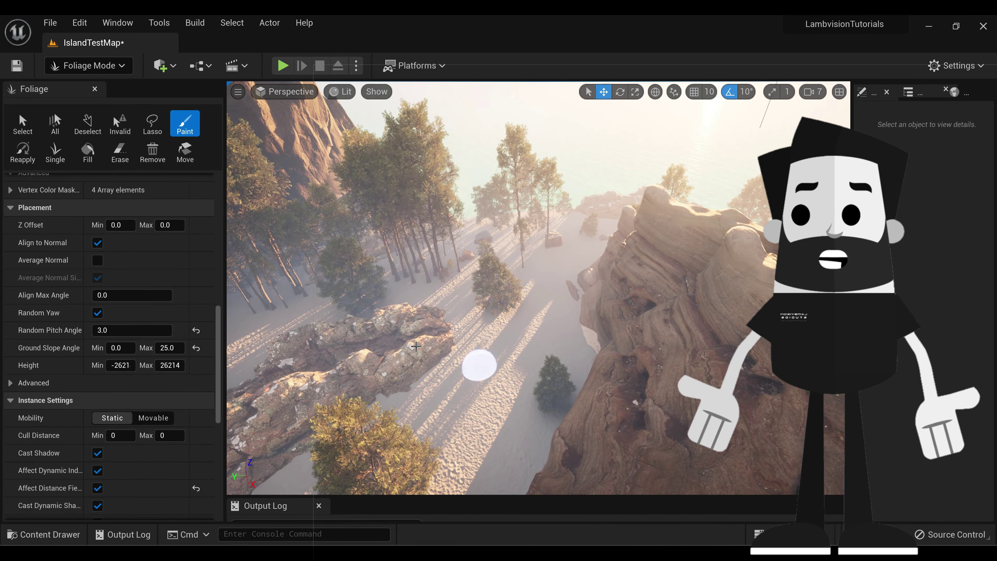
- Place individual field black alders one at a time on the open sand around the rocky outcrop with the Single tool
click(55, 151)
right_drag(432, 298, 433, 314)
right_drag(529, 331, 471, 330)
right_drag(524, 368, 573, 353)
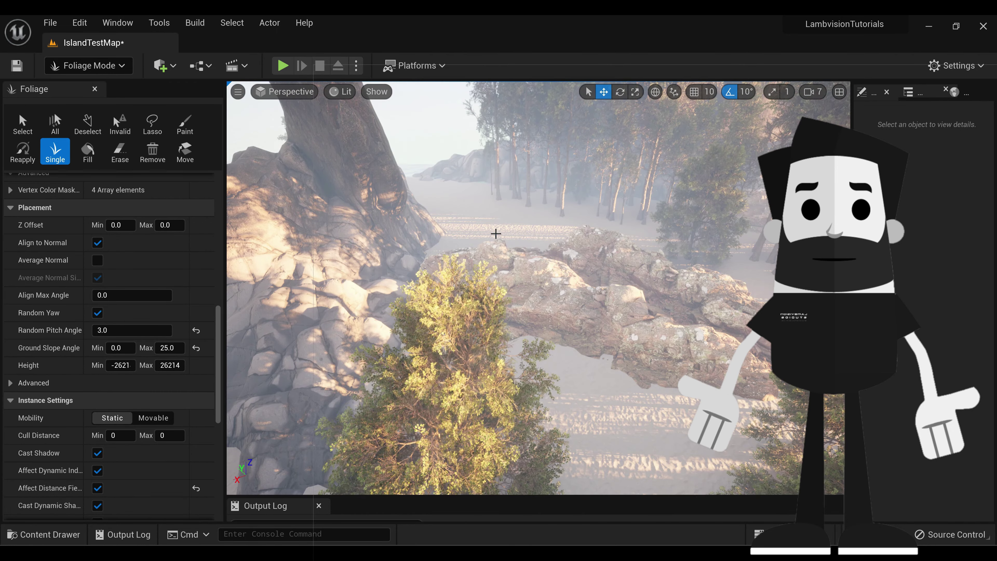
right_drag(496, 233, 481, 376)
click(482, 376)
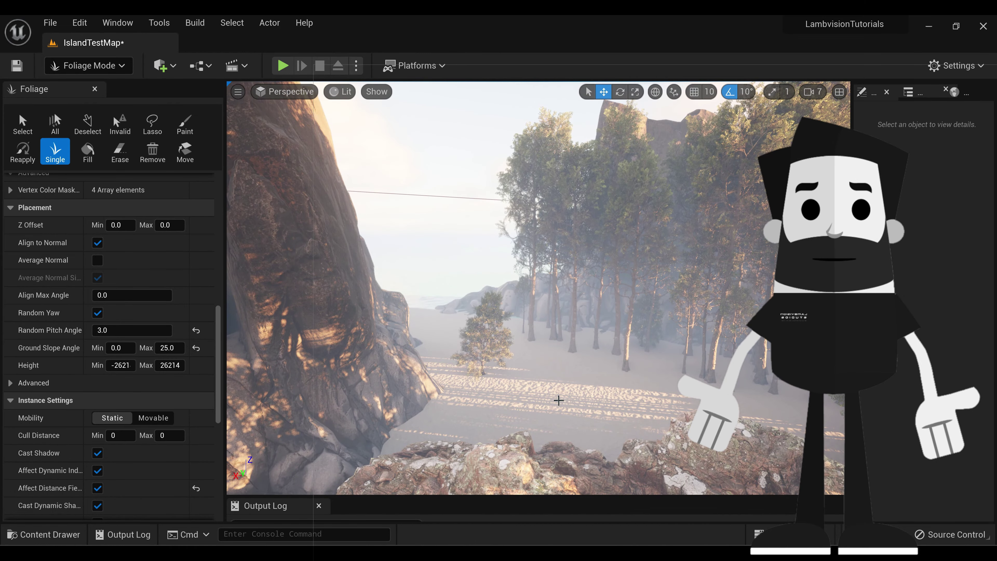
right_drag(673, 407, 844, 403)
click(540, 444)
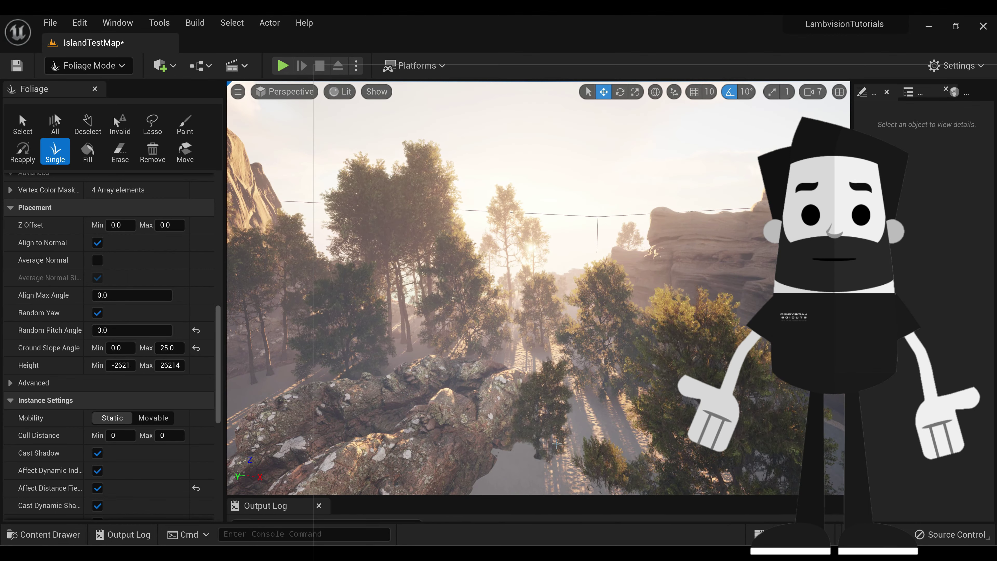
right_drag(540, 443, 569, 448)
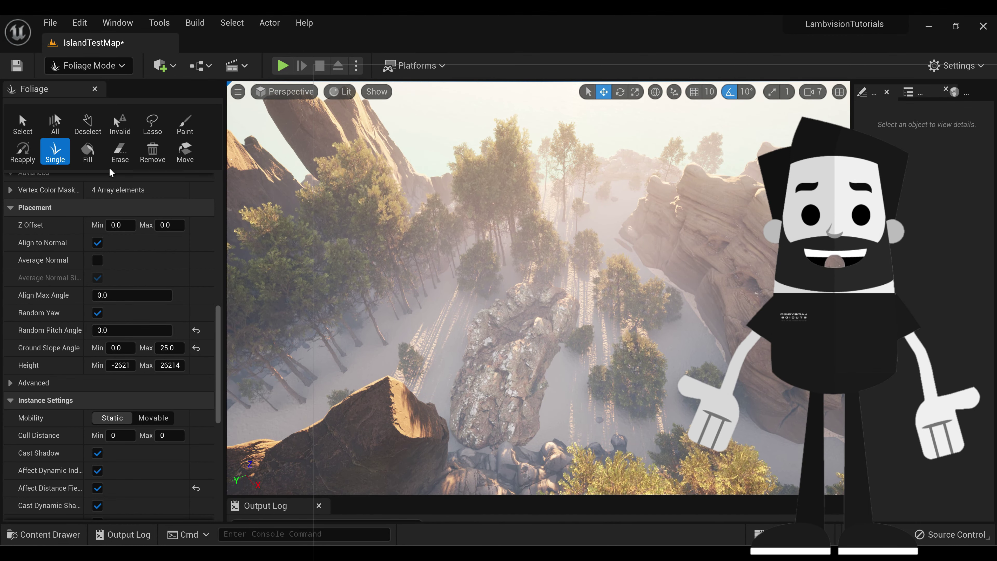
- Use the Erase tool with a brush size of about 2116 to remove a field black alder near the grove
click(115, 152)
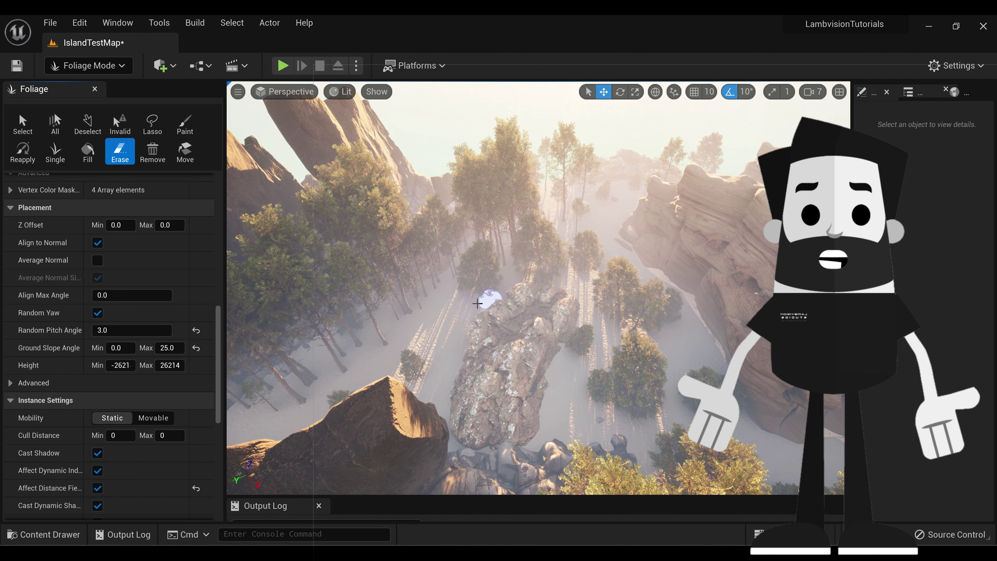
scroll(89, 248, up, 8)
drag(93, 210, 117, 211)
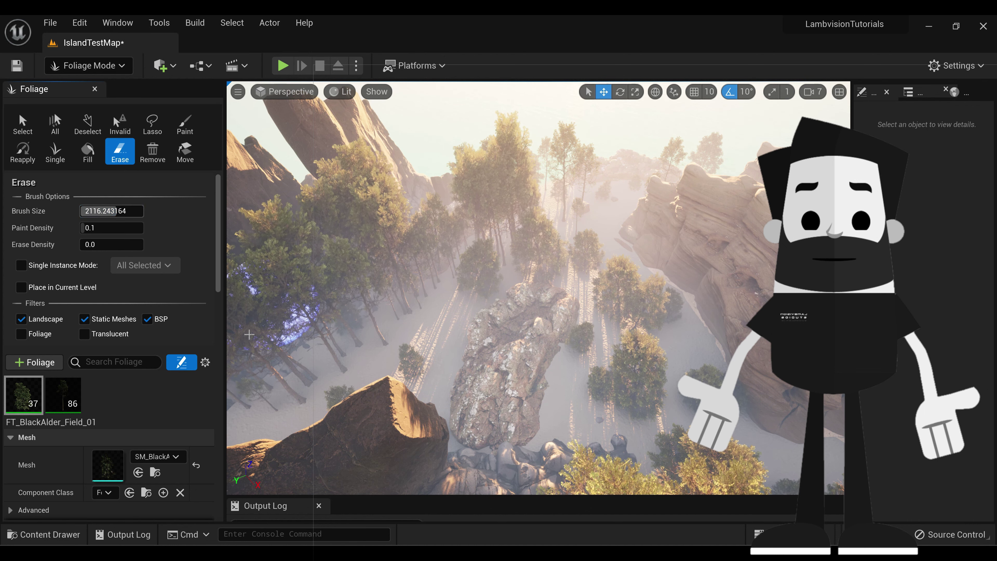
click(392, 341)
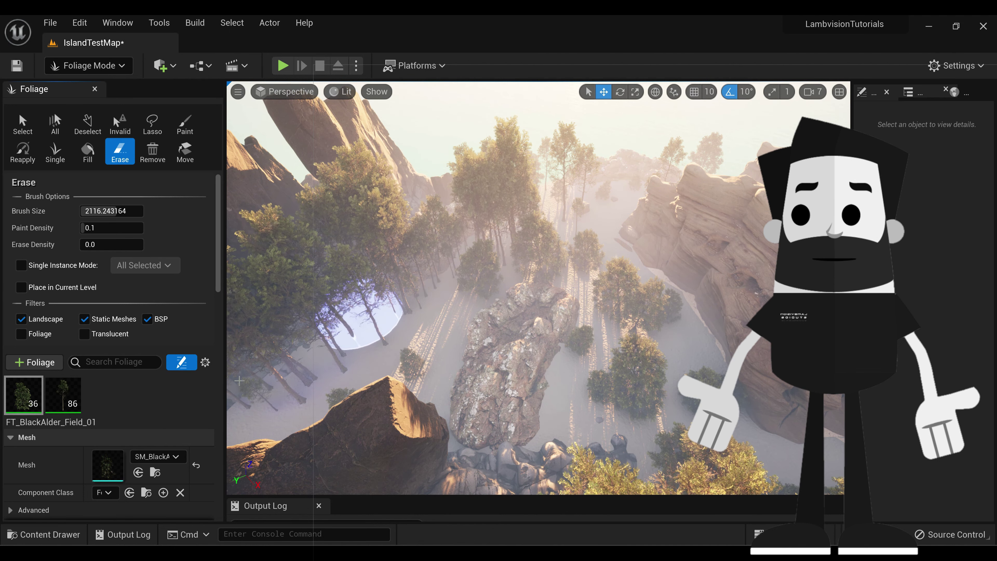
- Try erasing wide swaths of trees from the grove below the cliff, and undo the erase strokes
mouse_move(239, 379)
mouse_down()
mouse_move(314, 322)
mouse_move(434, 312)
mouse_up()
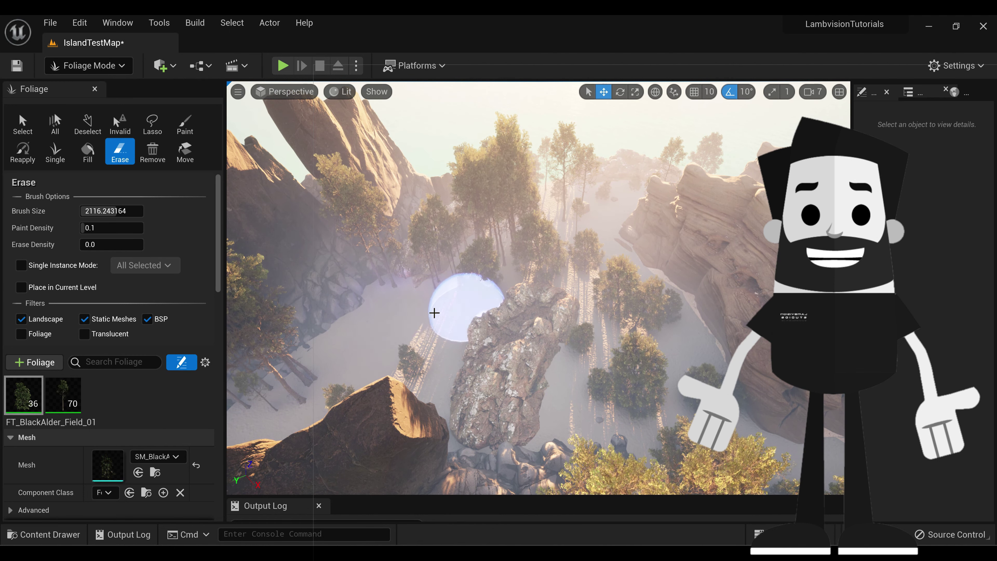
key(ctrl+z)
mouse_move(351, 364)
mouse_down()
mouse_move(330, 378)
mouse_move(383, 362)
mouse_move(405, 329)
mouse_up()
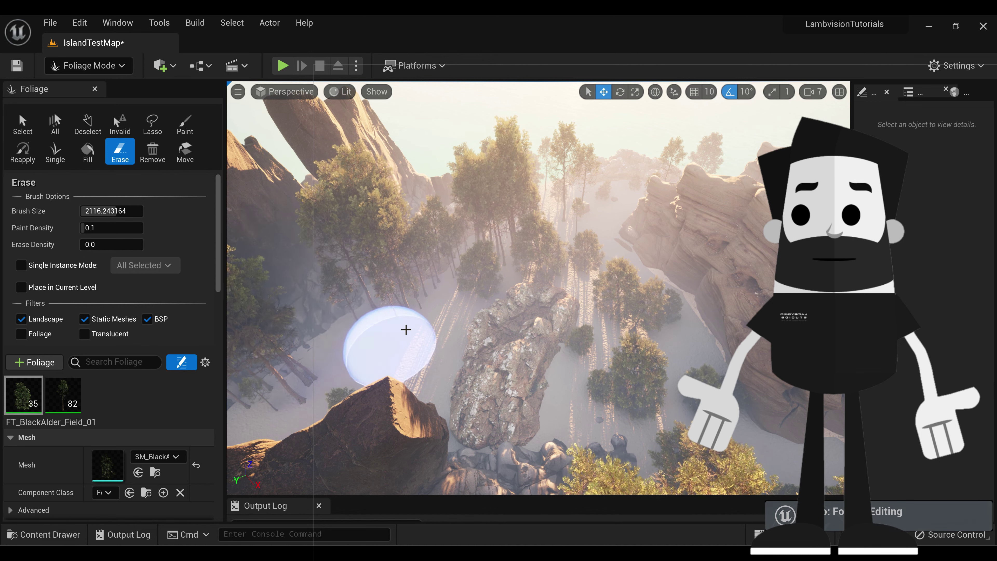
key(ctrl+z)
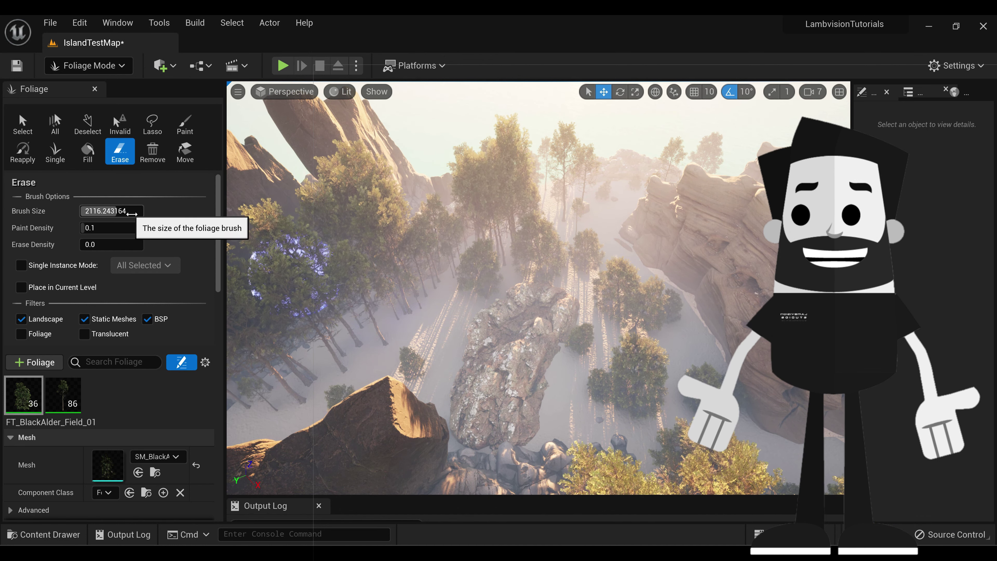
- Set the brush size to about 690 and paint density to 0.076, and erase trees along the edge of the grove
mouse_move(132, 214)
mouse_down()
mouse_move(116, 214)
mouse_move(115, 233)
mouse_up()
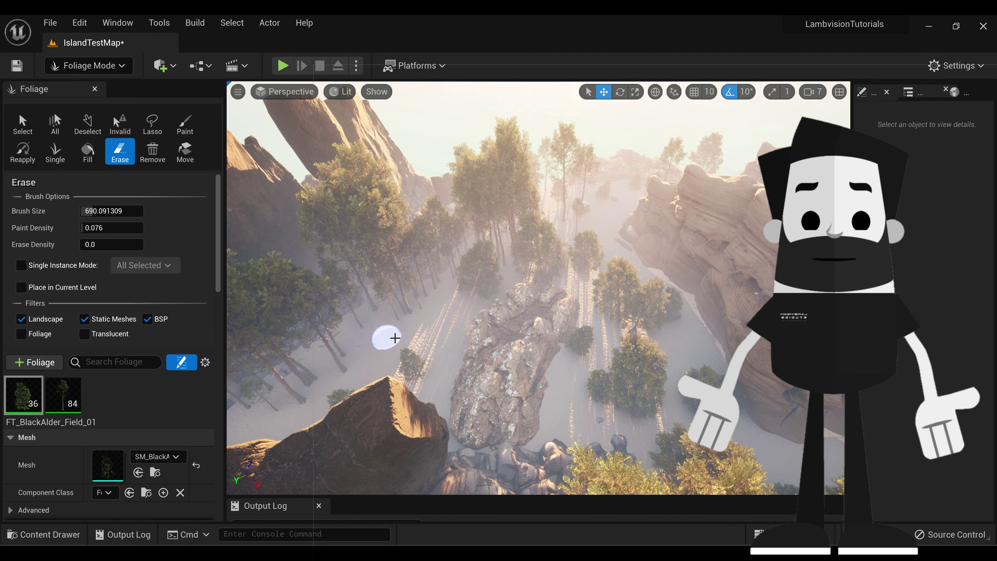
drag(395, 338, 425, 309)
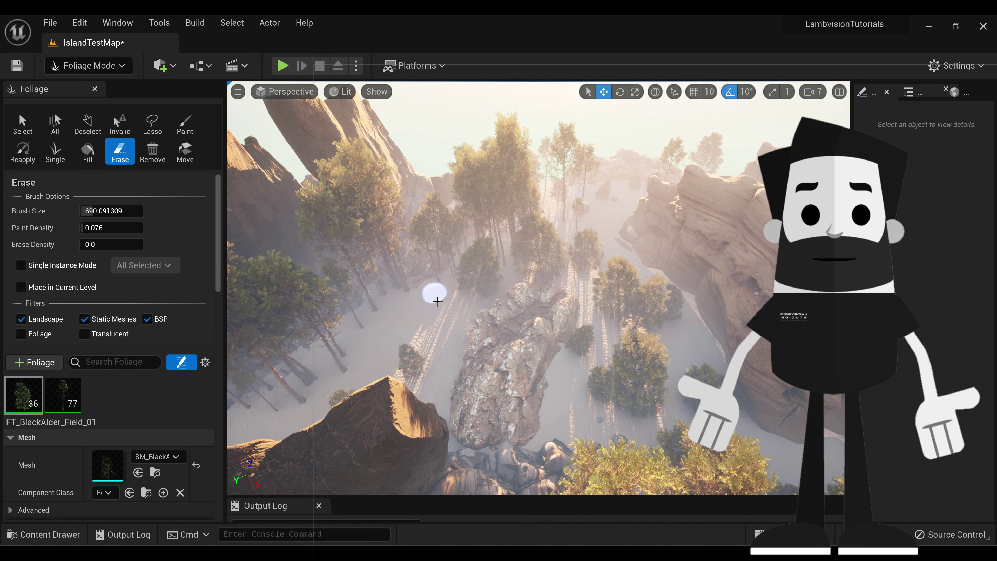
drag(336, 370, 304, 408)
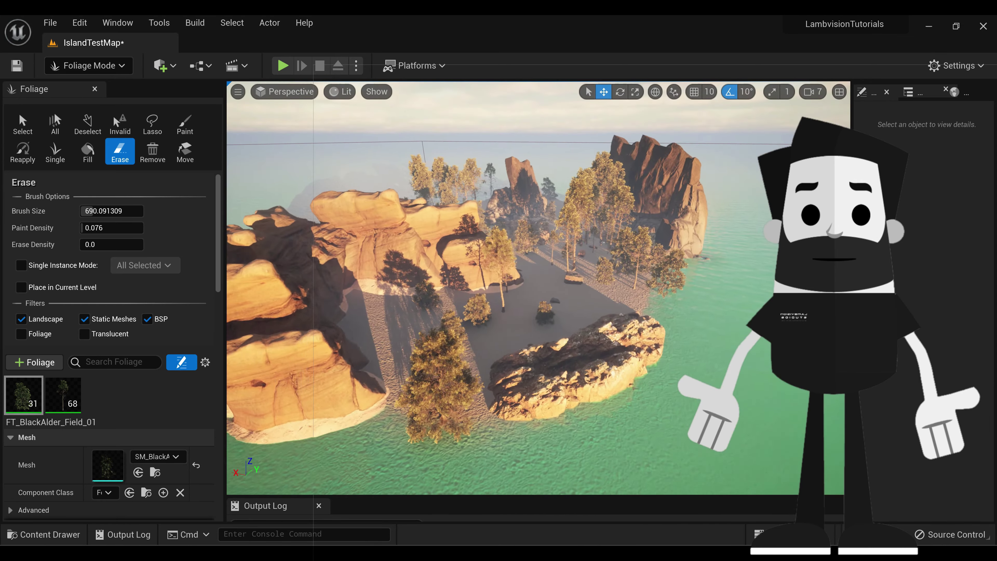
mouse_move(621, 382)
right_down()
mouse_move(621, 404)
mouse_move(638, 325)
mouse_move(664, 393)
mouse_move(636, 400)
mouse_move(609, 346)
mouse_move(645, 356)
mouse_move(629, 346)
mouse_move(619, 375)
right_up()
key(w)
key(s)
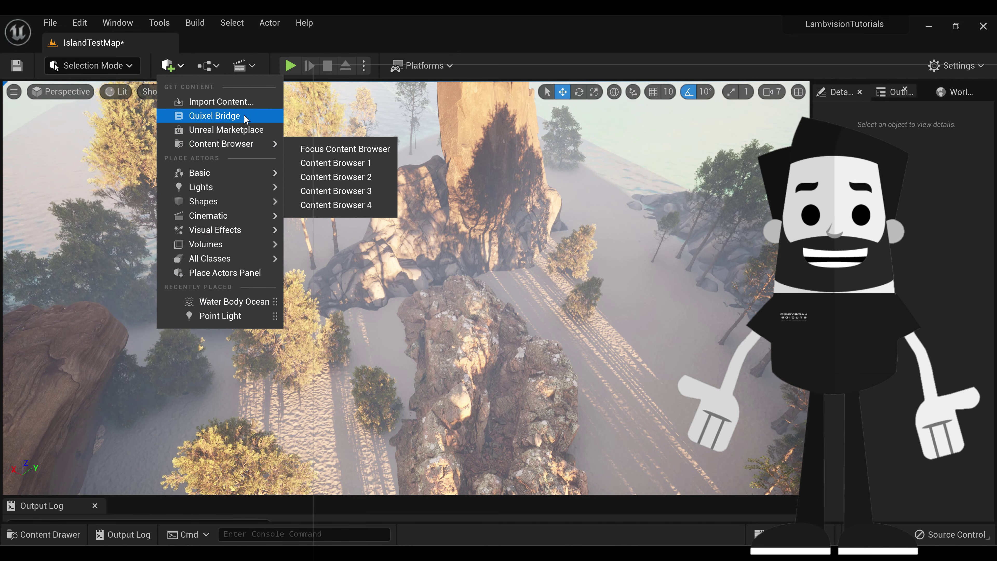
- Open Quixel Bridge, search for "grass", and narrow the results to 3D Plants
click(220, 116)
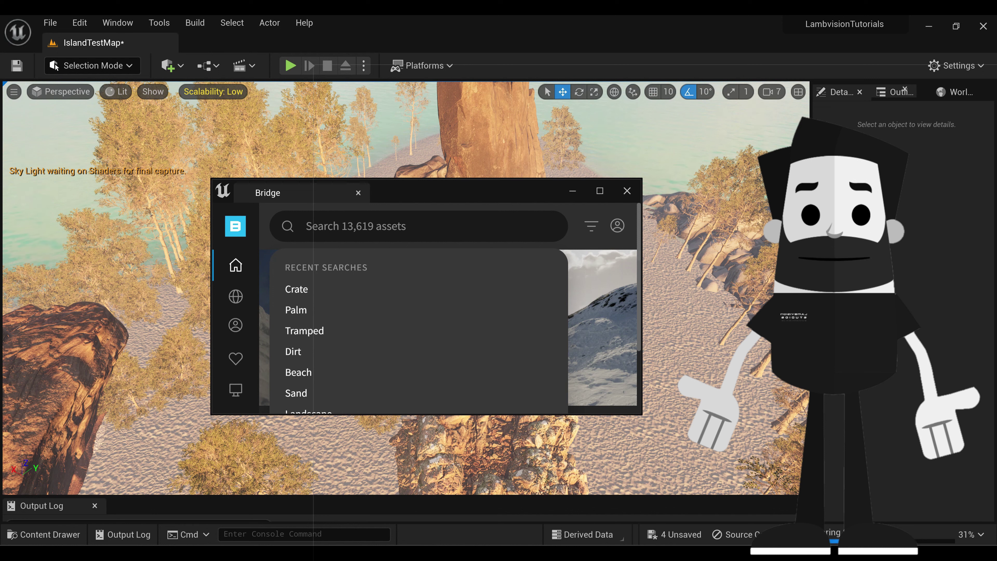
text(grass)
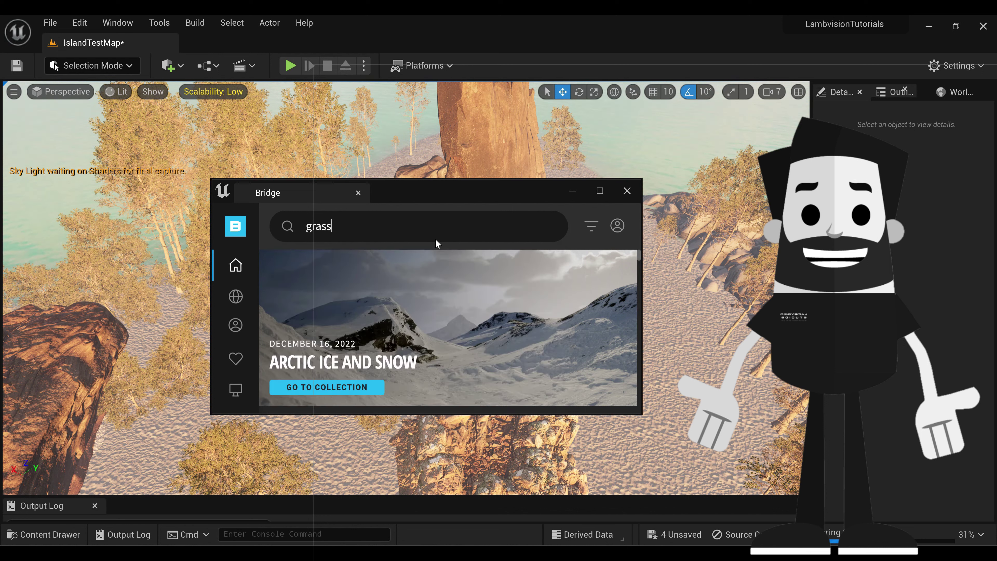
key(Return)
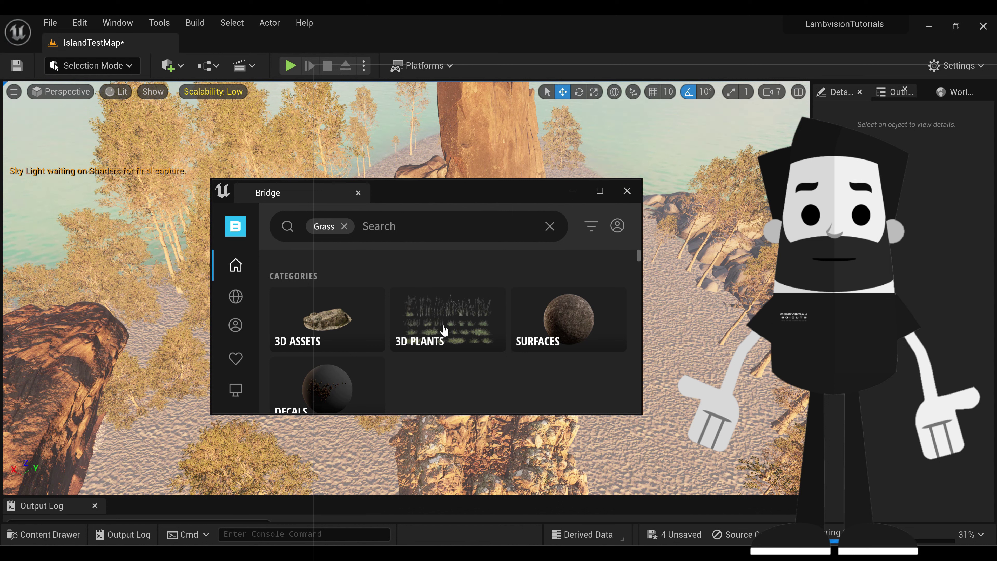
scroll(447, 330, down, 3)
scroll(457, 325, up, 3)
click(465, 314)
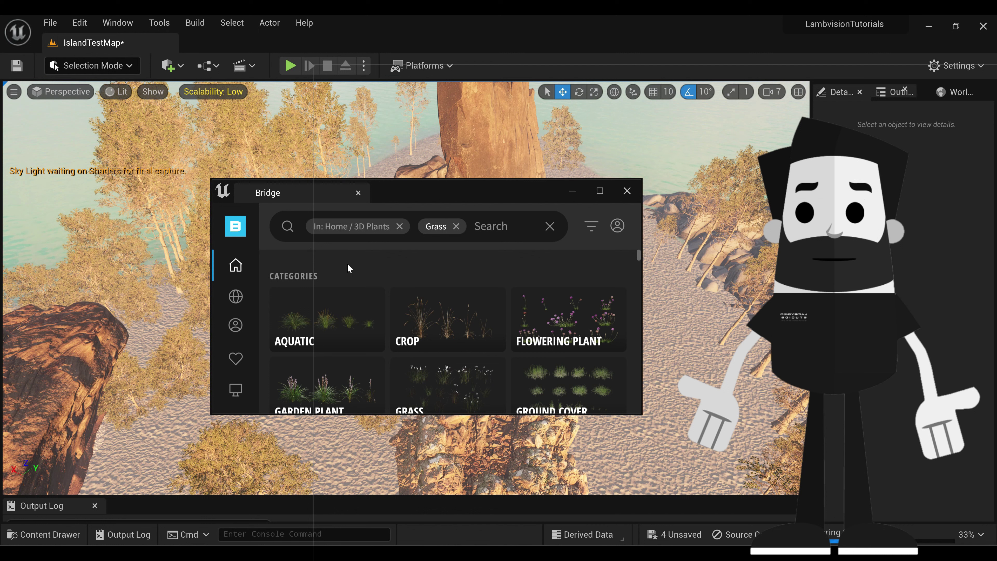
- Narrow the grass results to Ground Cover and download the Tundra Grass asset at High Quality
scroll(389, 307, down, 1)
scroll(557, 320, down, 1)
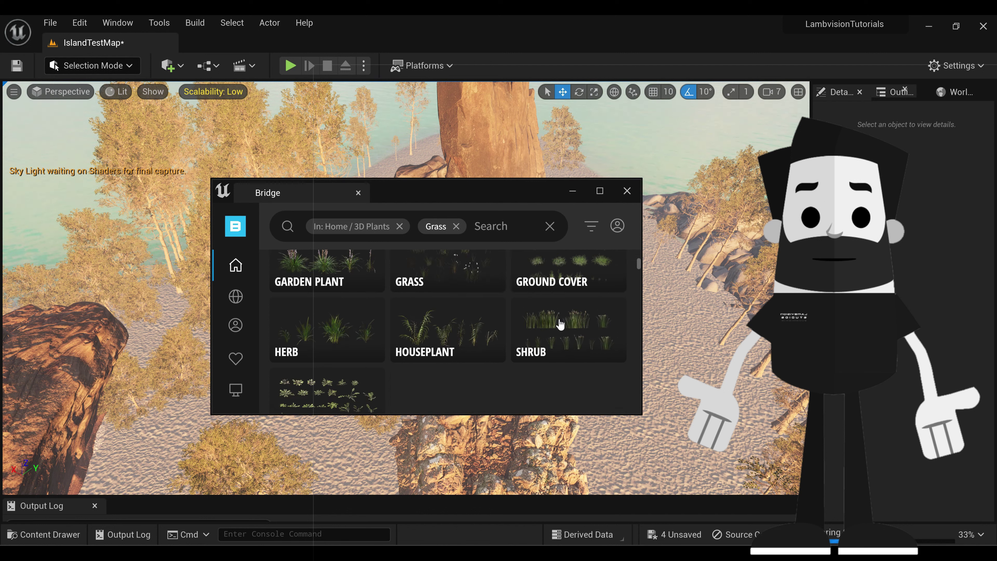
scroll(560, 325, up, 1)
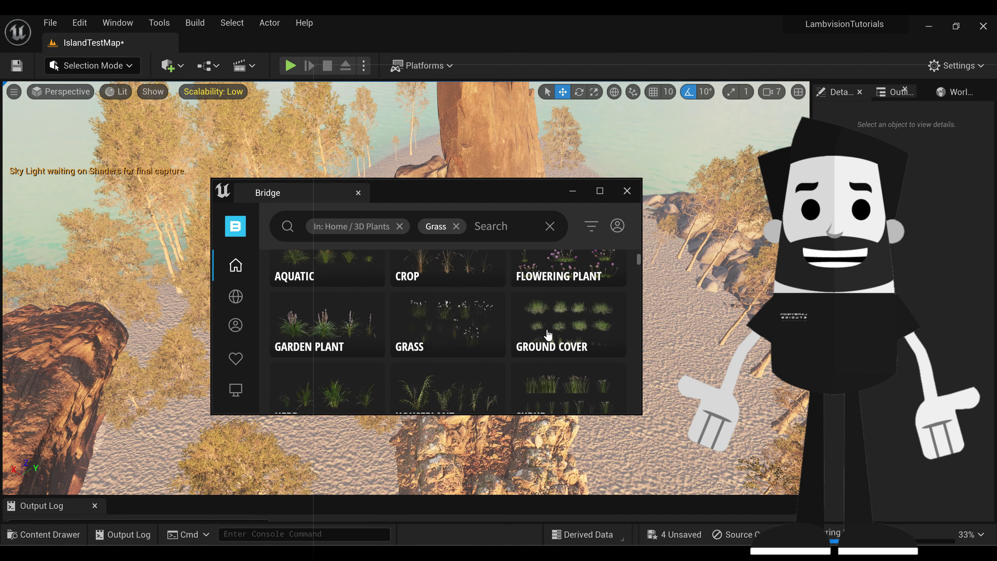
click(557, 326)
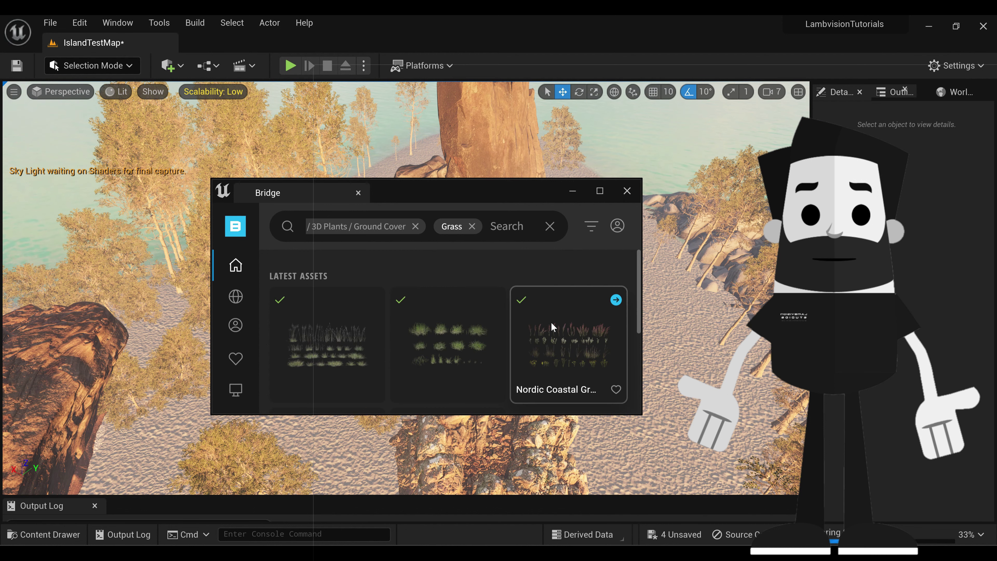
scroll(494, 327, down, 1)
scroll(493, 327, down, 1)
scroll(495, 325, up, 2)
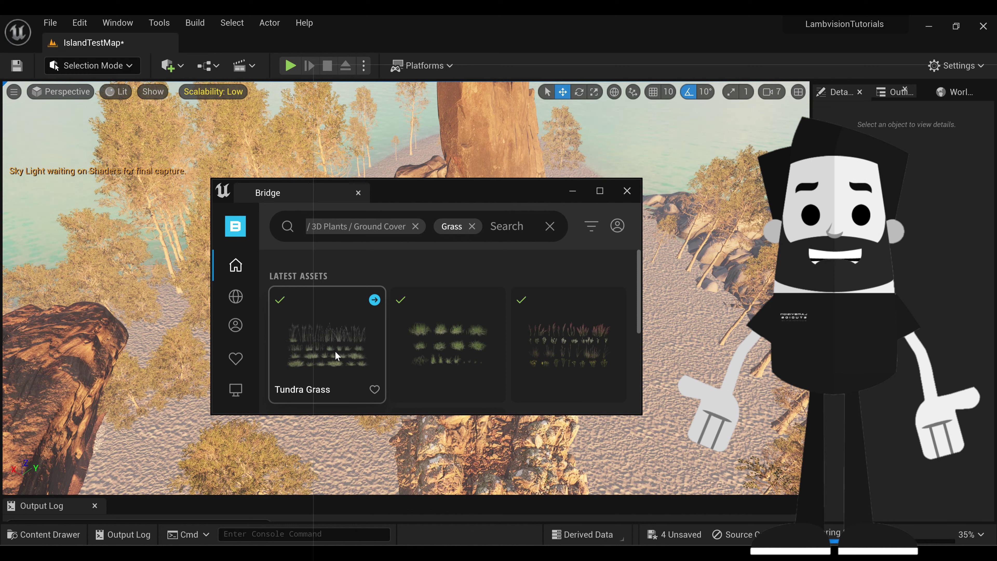
click(328, 353)
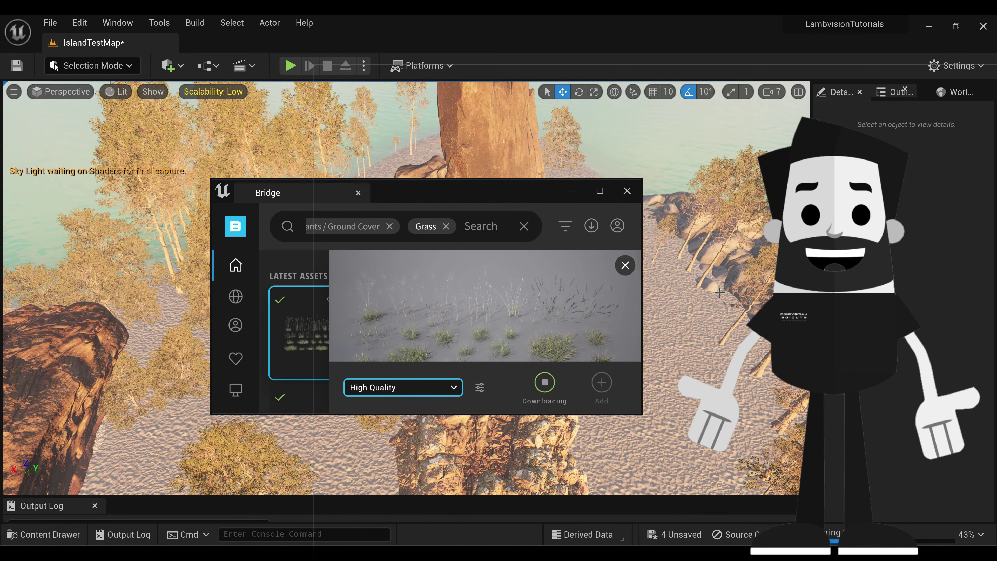
- Return to Foliage mode and add the FT_Tundra_Grass_wk2oaeyqx_Var12_lod0 foliage type to the palette
right_drag(719, 292, 693, 319)
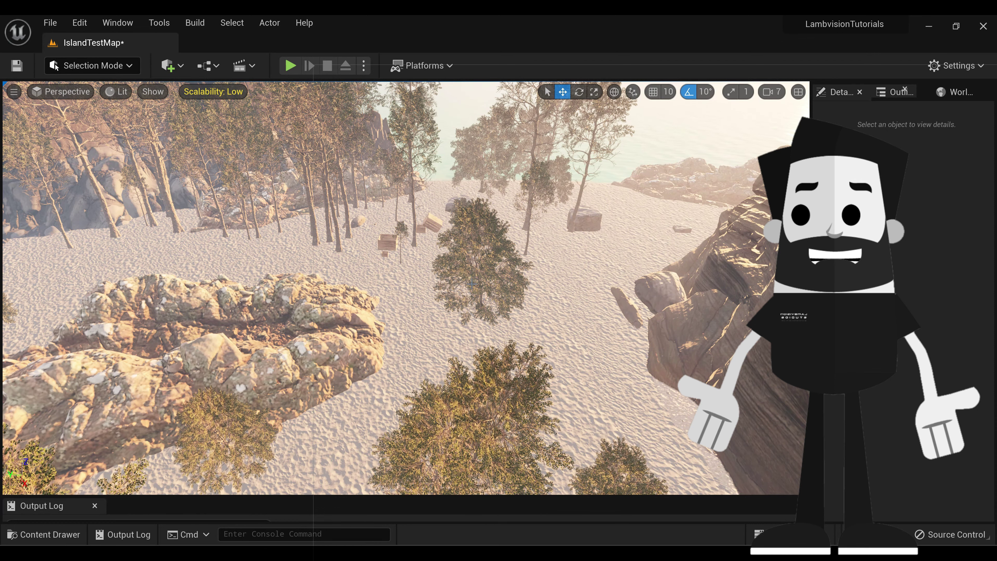
click(129, 71)
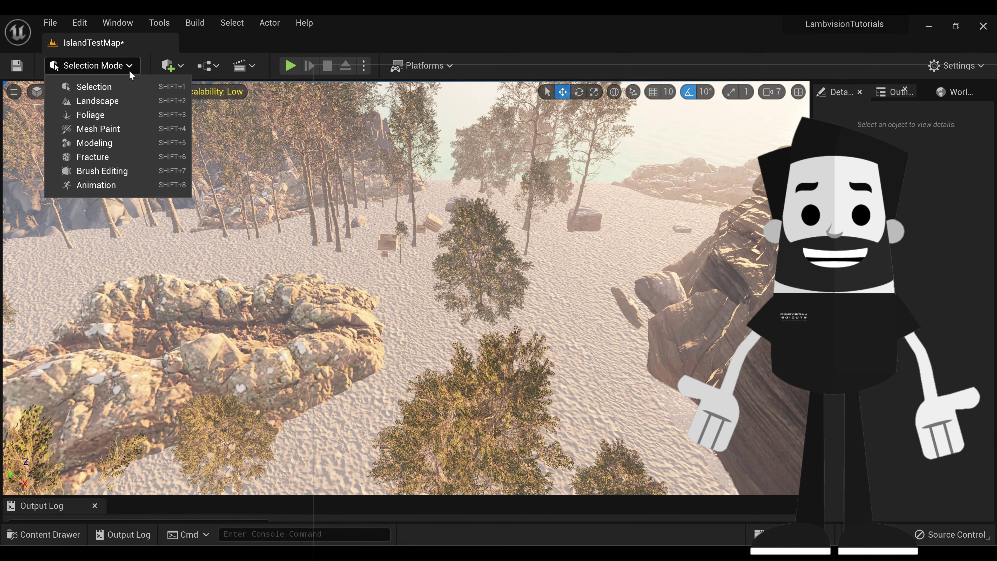
click(131, 116)
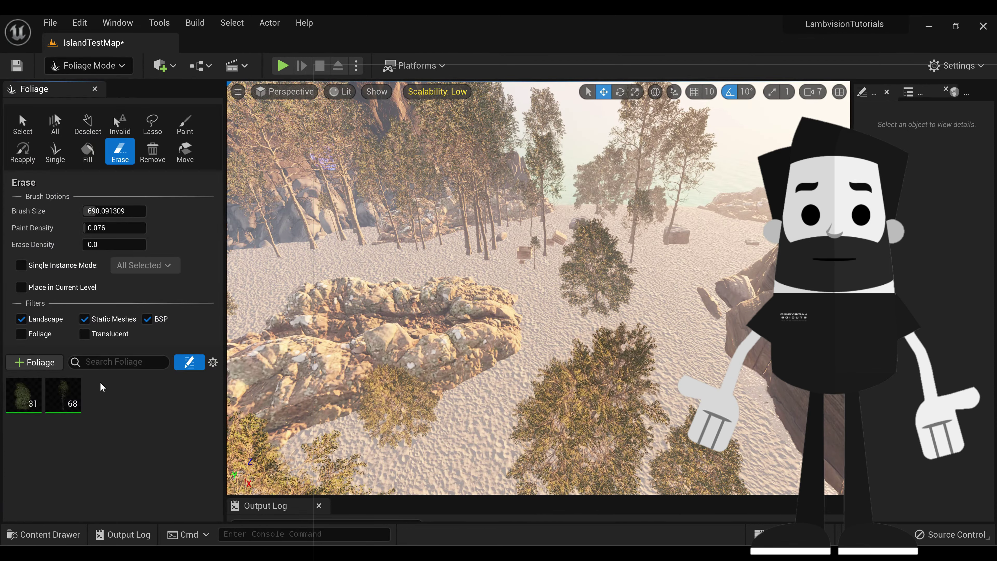
click(42, 365)
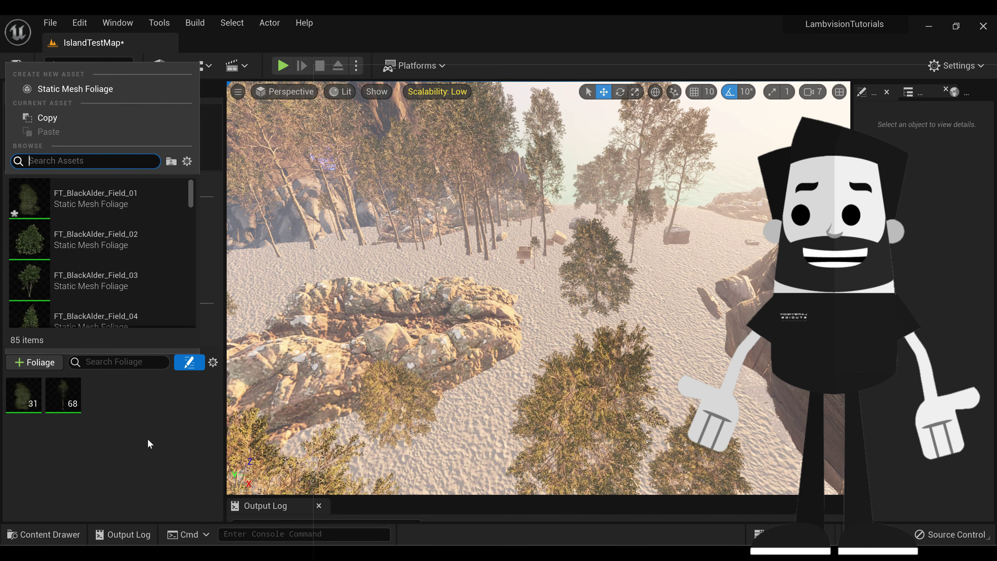
scroll(140, 256, down, 10)
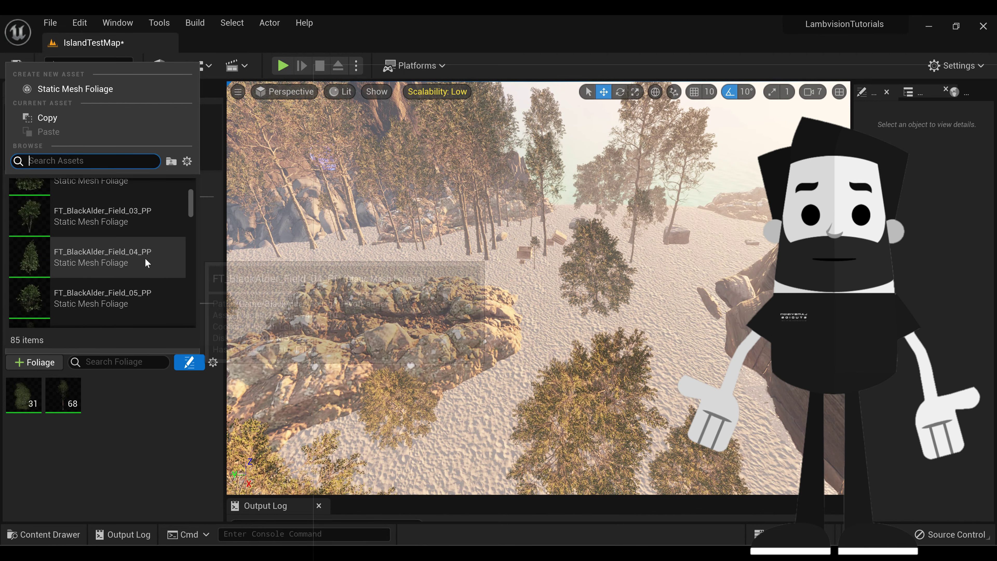
drag(190, 212, 193, 256)
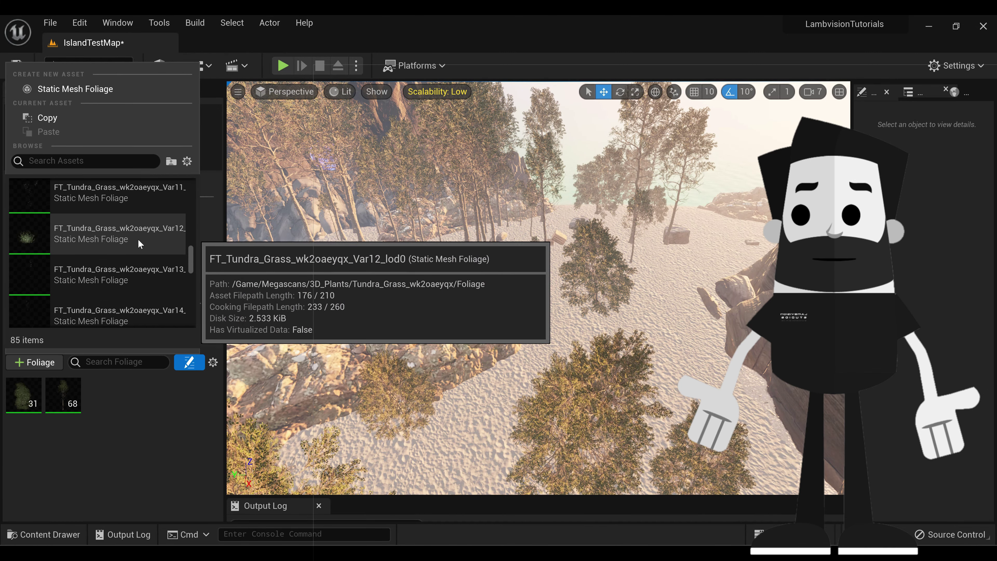
scroll(138, 238, down, 1)
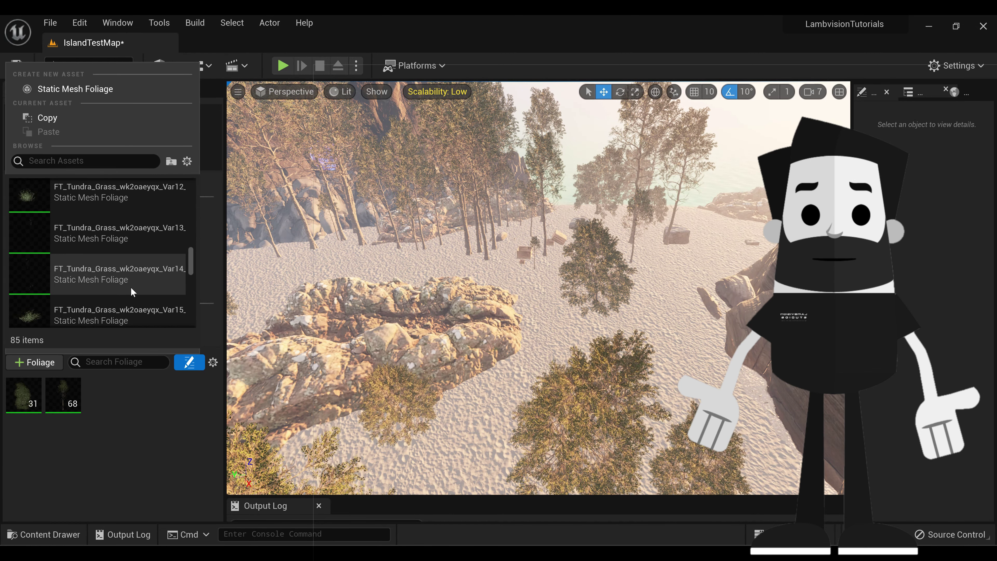
click(128, 205)
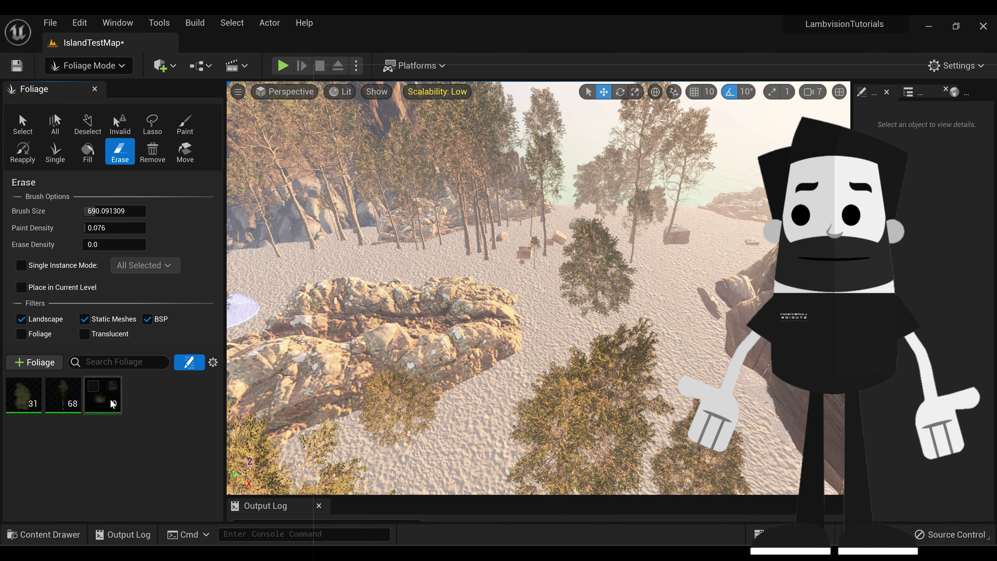
- Activate the FT_Tundra_Grass_wk2oaeyqx_Var12_lod0 type and paint sparse tundra grass on the sand at 0.076 paint density
click(94, 389)
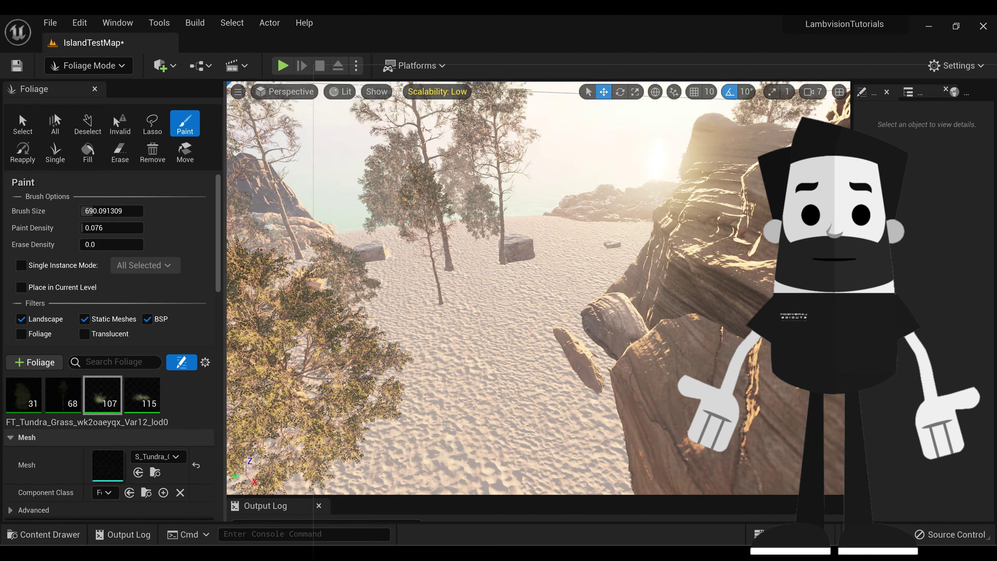
key(w)
mouse_move(520, 362)
right_down()
mouse_move(521, 345)
mouse_move(542, 373)
mouse_move(521, 362)
mouse_move(372, 387)
mouse_move(521, 361)
right_up()
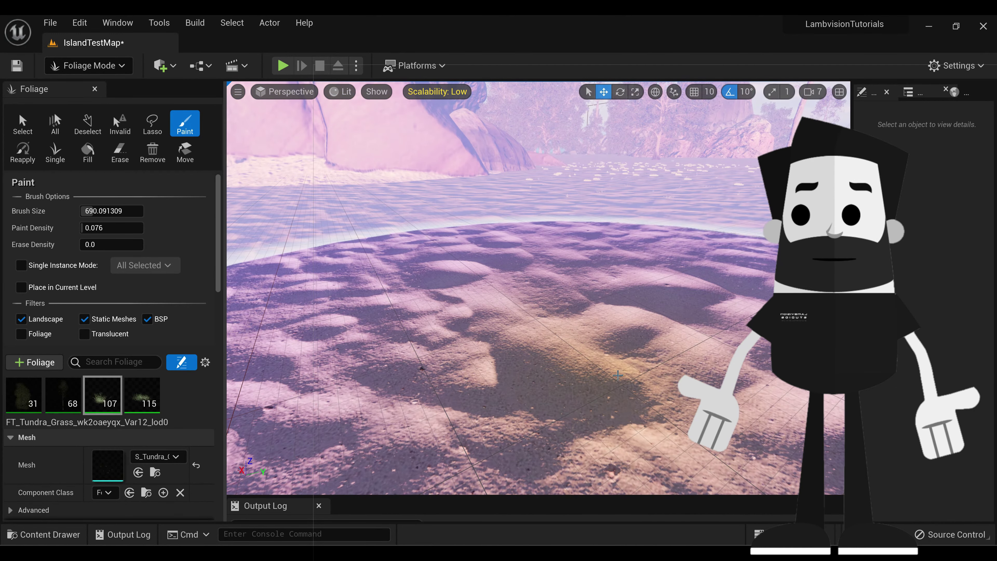
click(527, 296)
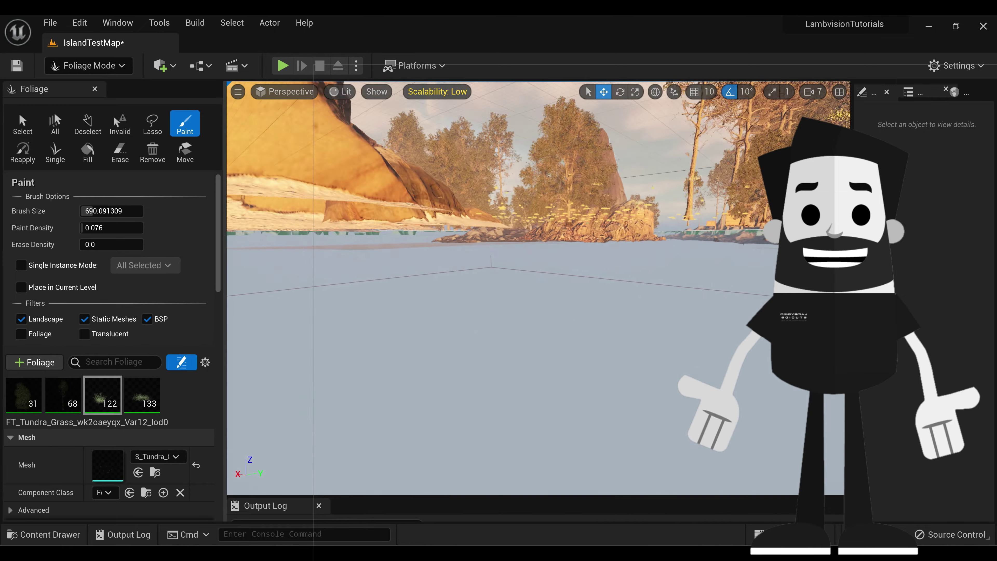
right_drag(521, 362, 537, 220)
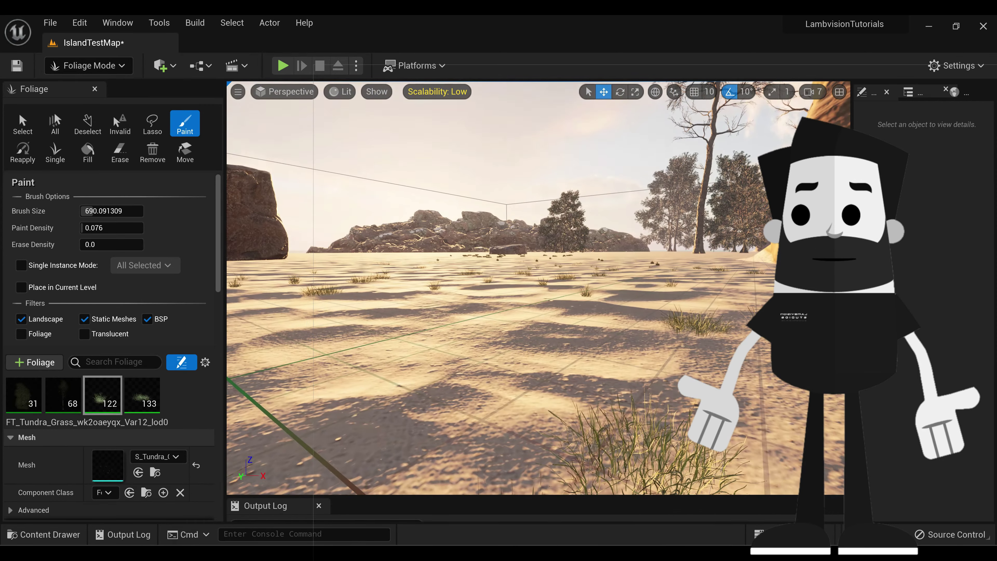
right_drag(537, 288, 585, 333)
right_drag(520, 361, 520, 361)
right_drag(654, 304, 654, 304)
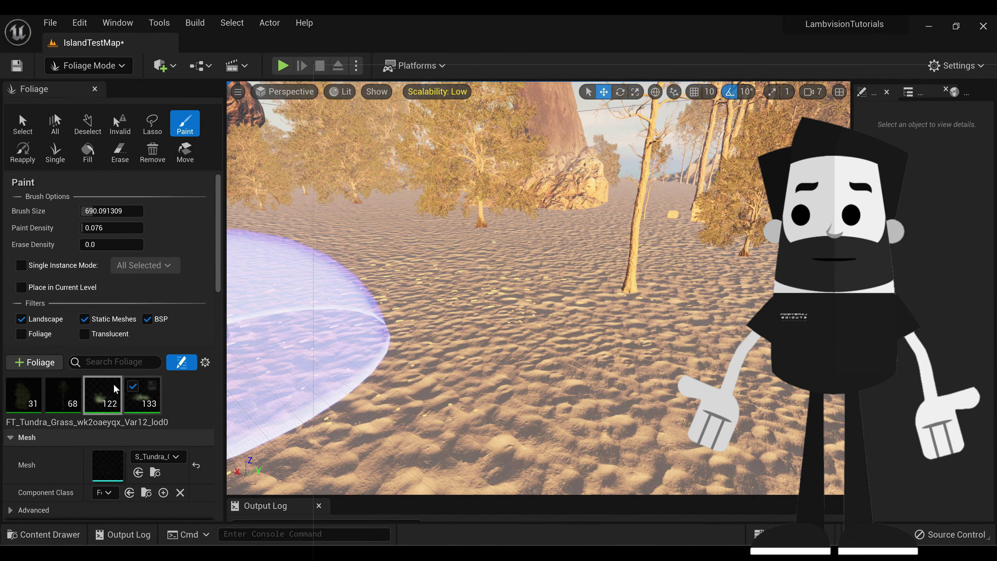
- Remove the sparsely painted Tundra Grass types from the palette and select FT_Tundra_Grass_wk2oaeyqx_Var33_lod0 for painting
key(ctrl+z)
click(102, 404)
key(Delete)
click(103, 406)
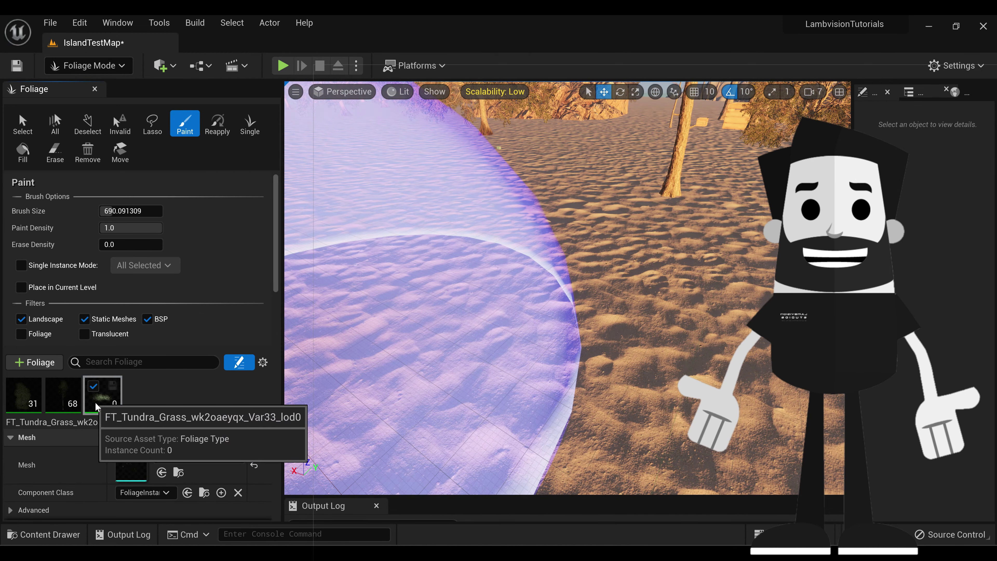
- Set the Var33 grass's Density / 1Kuu to 500 and paint it thickly over the sandy ground at full paint density
scroll(234, 402, down, 10)
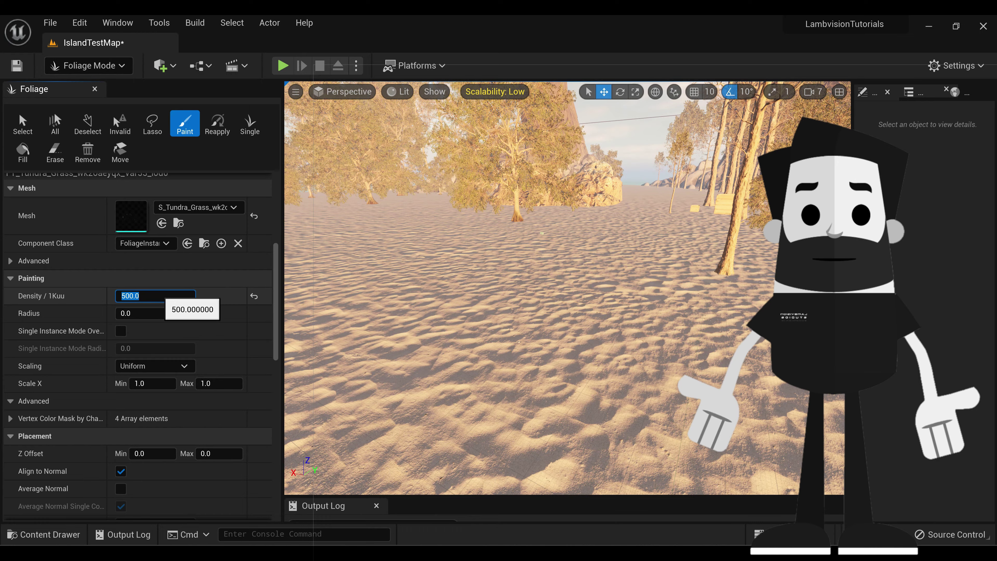
mouse_move(422, 307)
mouse_down()
mouse_move(579, 356)
mouse_move(534, 289)
mouse_move(491, 357)
mouse_up()
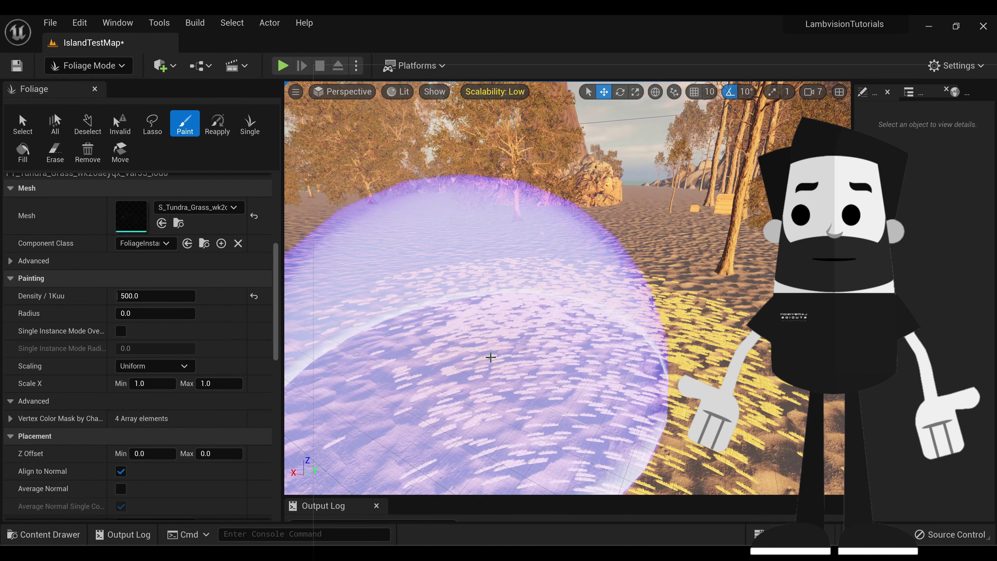
mouse_move(491, 357)
right_down()
mouse_move(506, 379)
mouse_move(490, 345)
mouse_move(510, 349)
mouse_move(518, 314)
mouse_move(510, 330)
mouse_move(487, 326)
mouse_move(483, 338)
mouse_move(502, 334)
mouse_move(471, 351)
right_up()
key(w)
key(w)
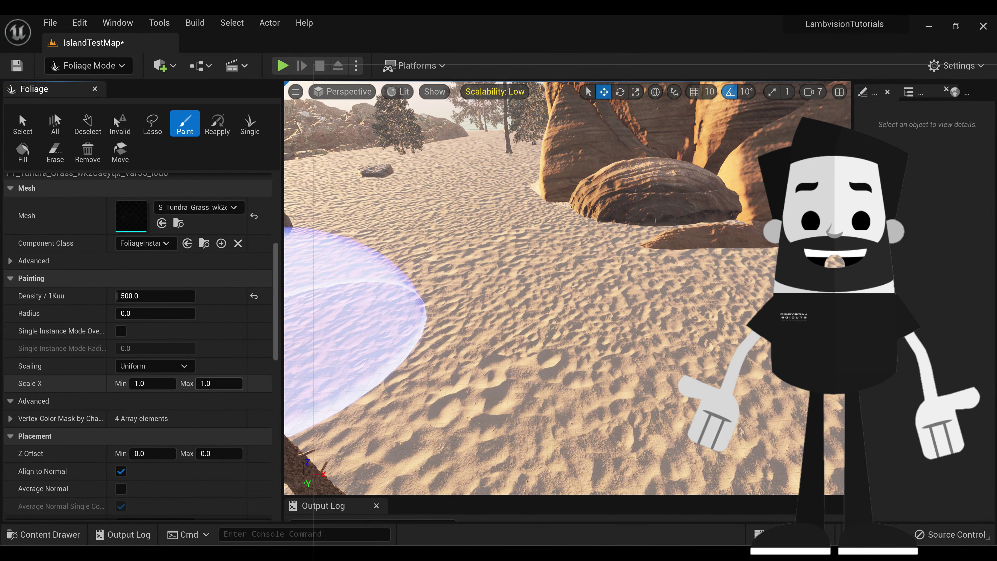
click(219, 383)
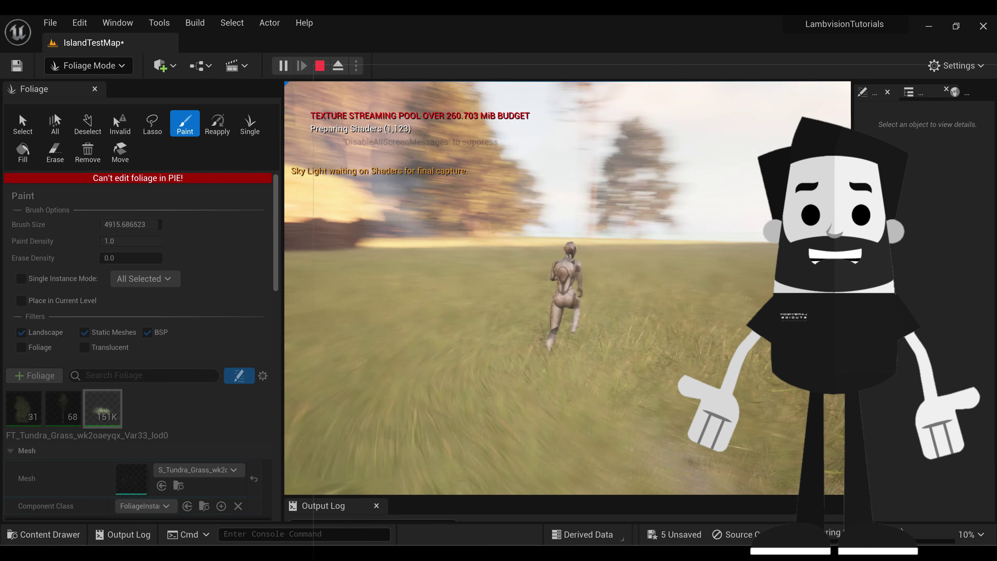
- Stop the play session and remove the FT_Tundra_Grass_wk2oaeyqx_Var33_lod0 type together with all its instances
key(Escape)
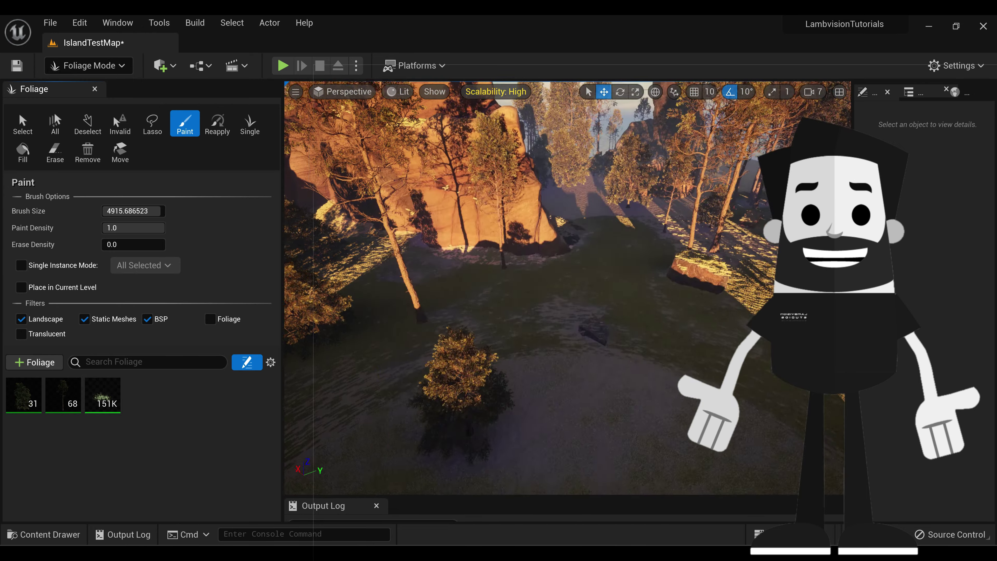
key(s)
right_drag(567, 288, 561, 236)
key(w)
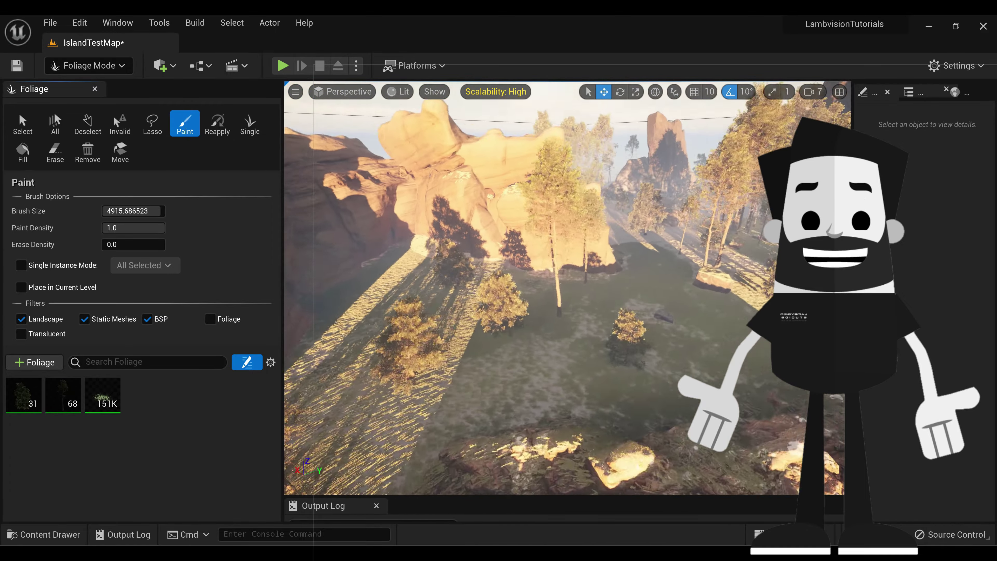
mouse_move(303, 349)
right_down()
mouse_move(302, 389)
mouse_move(303, 350)
right_up()
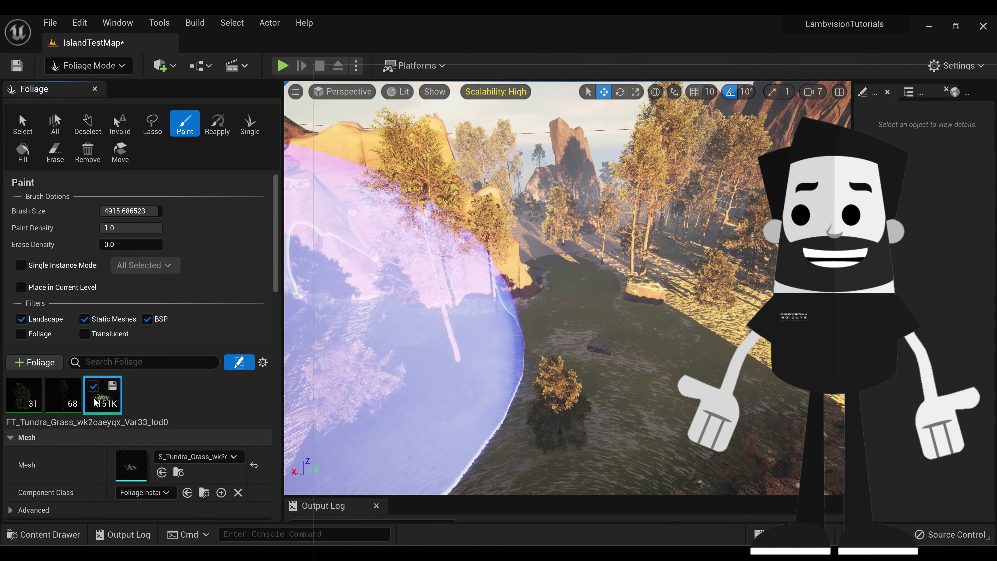
right_click(109, 399)
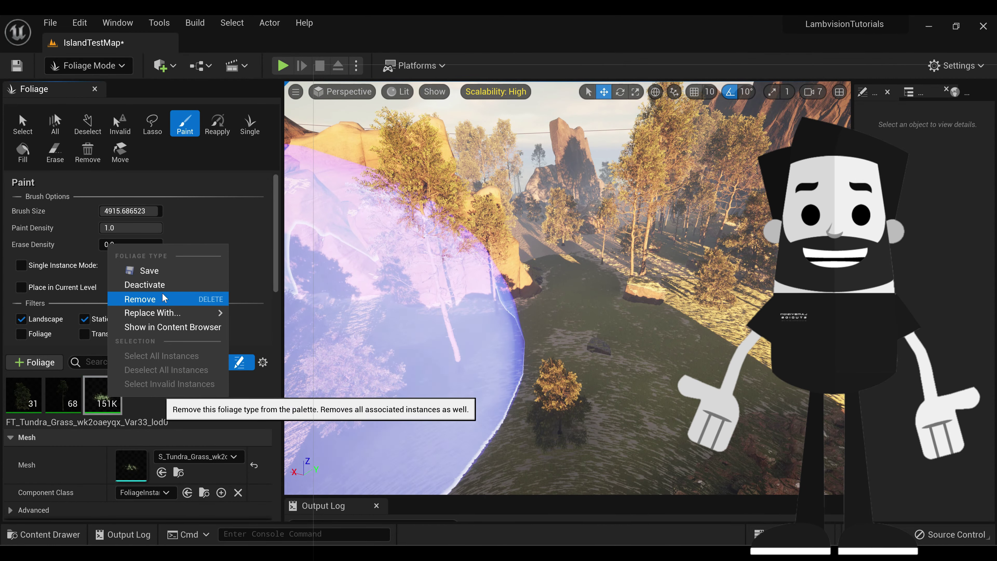
click(164, 297)
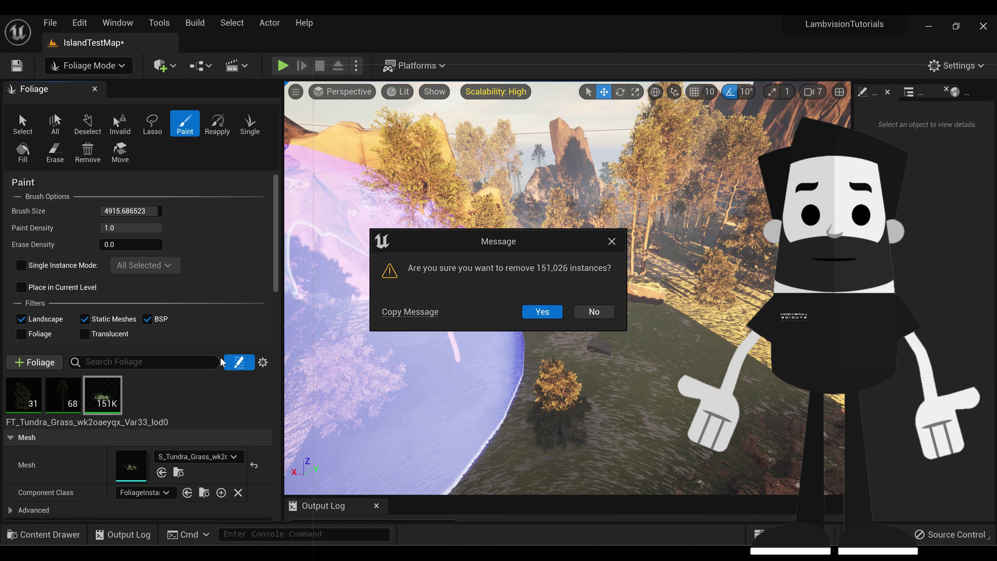
click(548, 313)
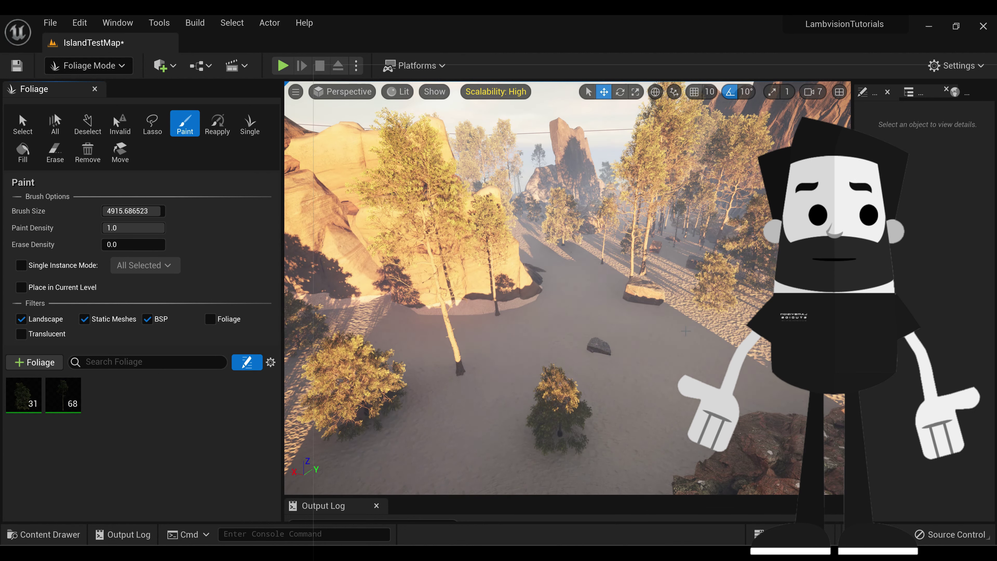
- Add the FT_Tundra_Grass_wk2oaeyqx_Var32_lod0 foliage type to the palette
click(35, 361)
scroll(197, 281, down, 3)
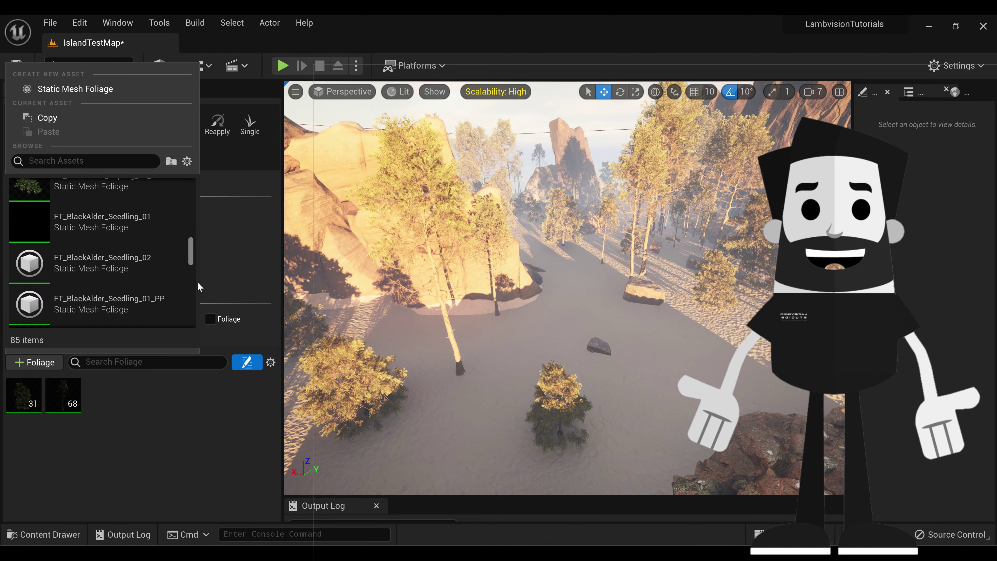
scroll(197, 281, down, 15)
scroll(200, 306, up, 1)
click(102, 221)
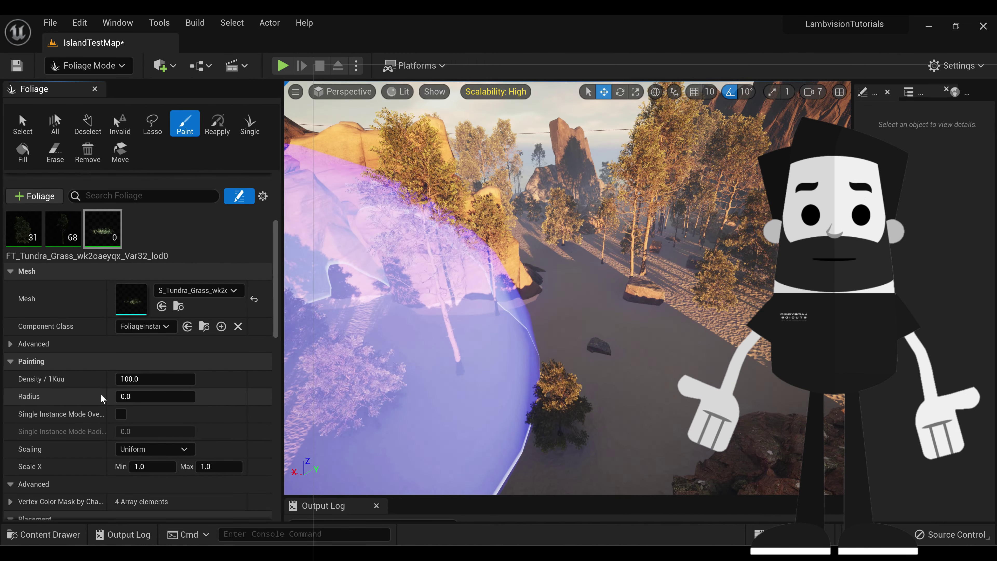
- Set the Var32 grass's maximum Scale X to 4 and paint it across the island ground among the trees and rocks
scroll(155, 416, down, 3)
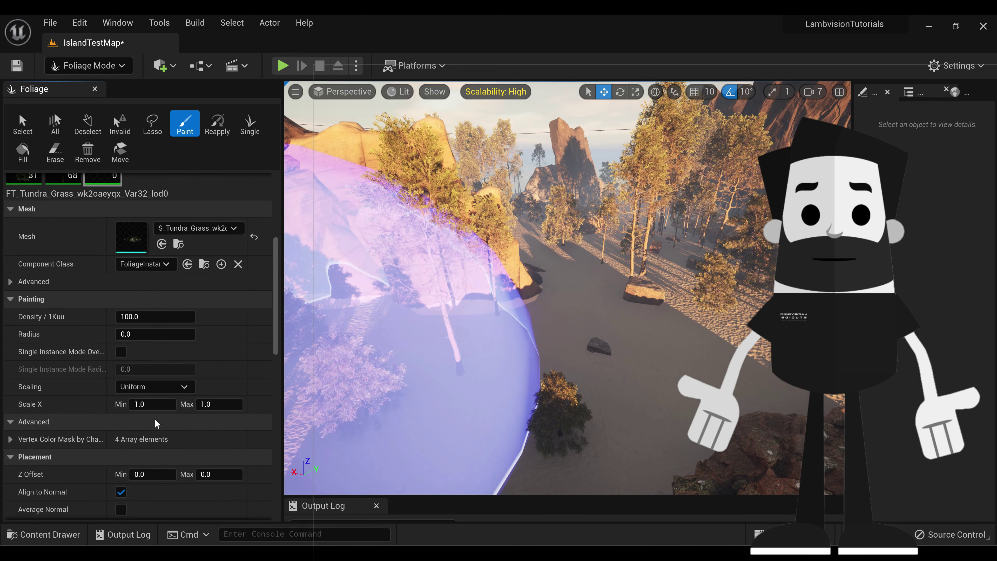
click(218, 404)
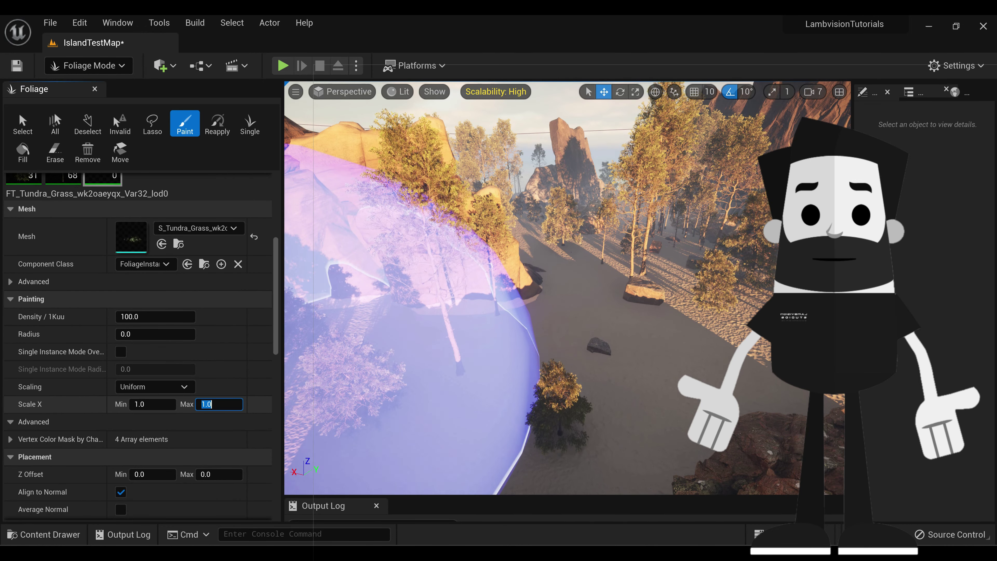
text(4)
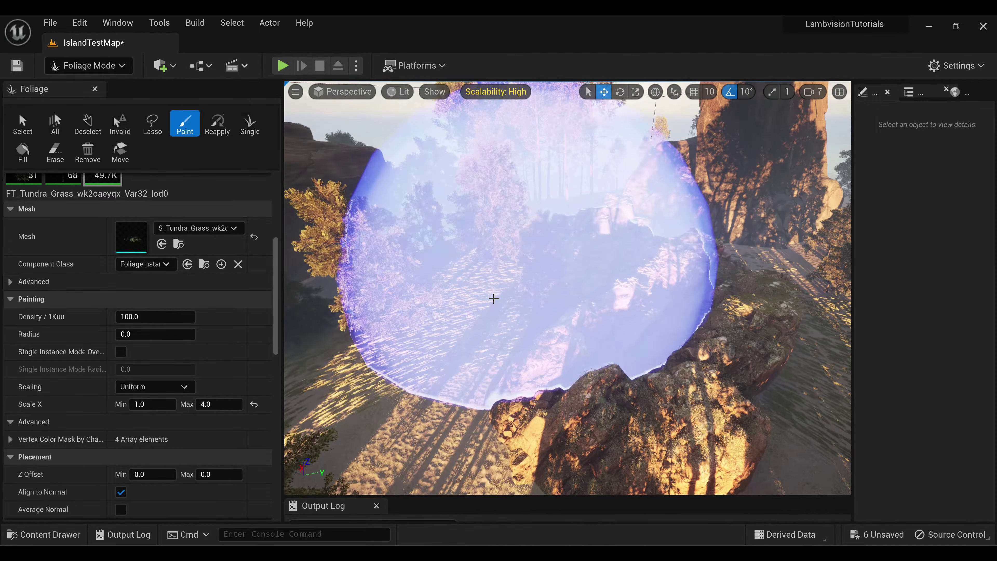
mouse_move(494, 299)
mouse_down()
mouse_move(539, 219)
mouse_move(674, 203)
mouse_move(794, 225)
mouse_up()
right_drag(605, 300, 589, 373)
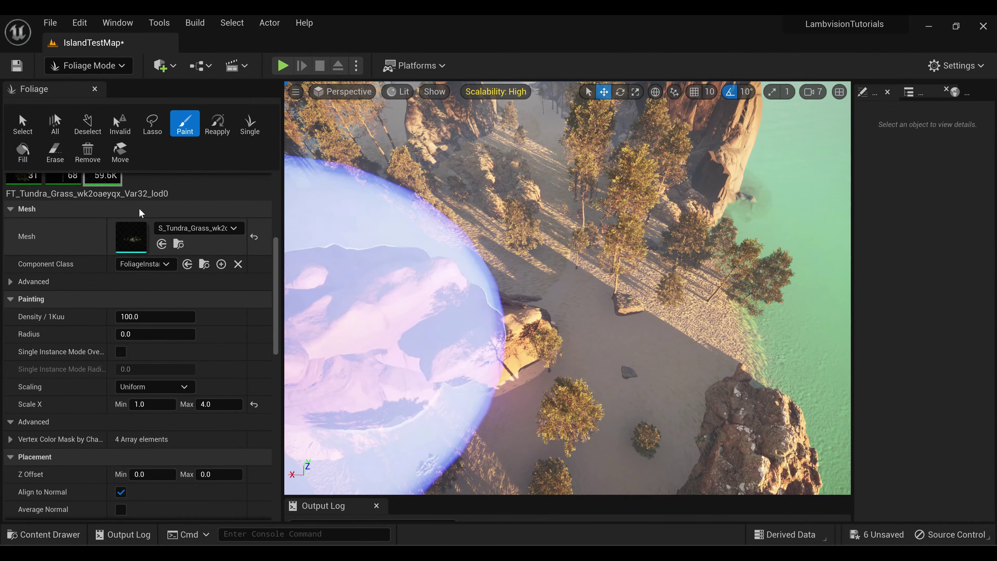
scroll(98, 235, up, 2)
mouse_move(97, 235)
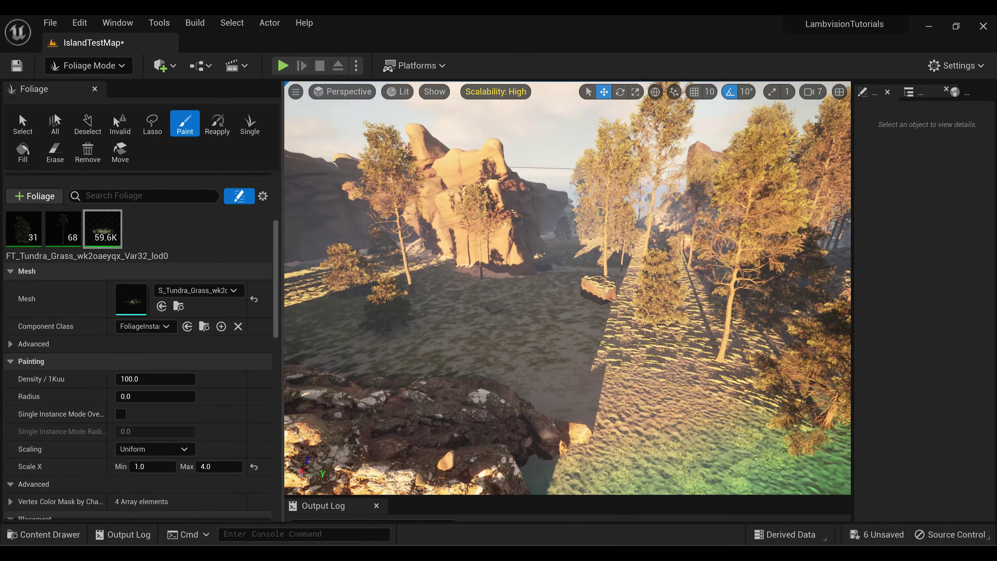
right_drag(567, 288, 578, 299)
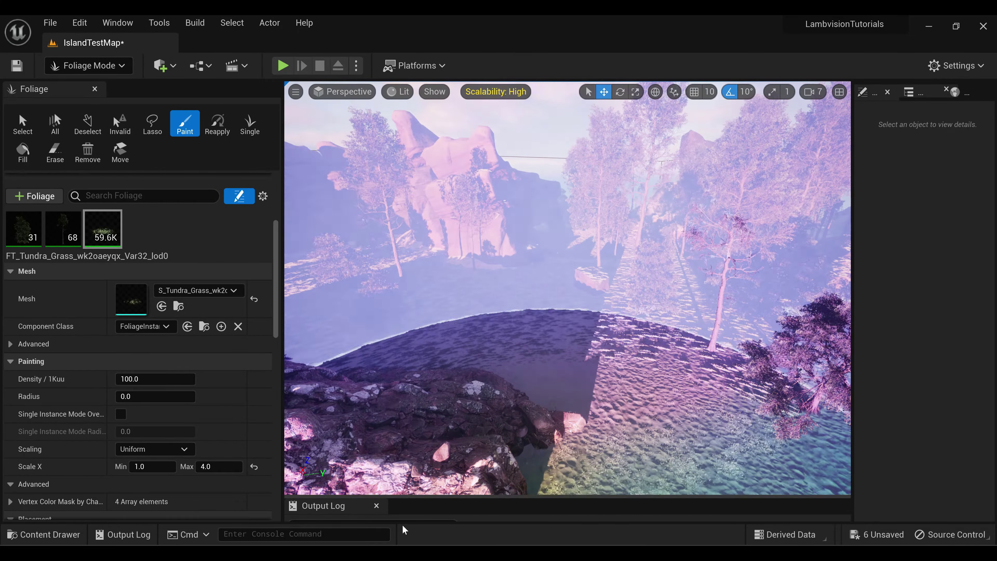